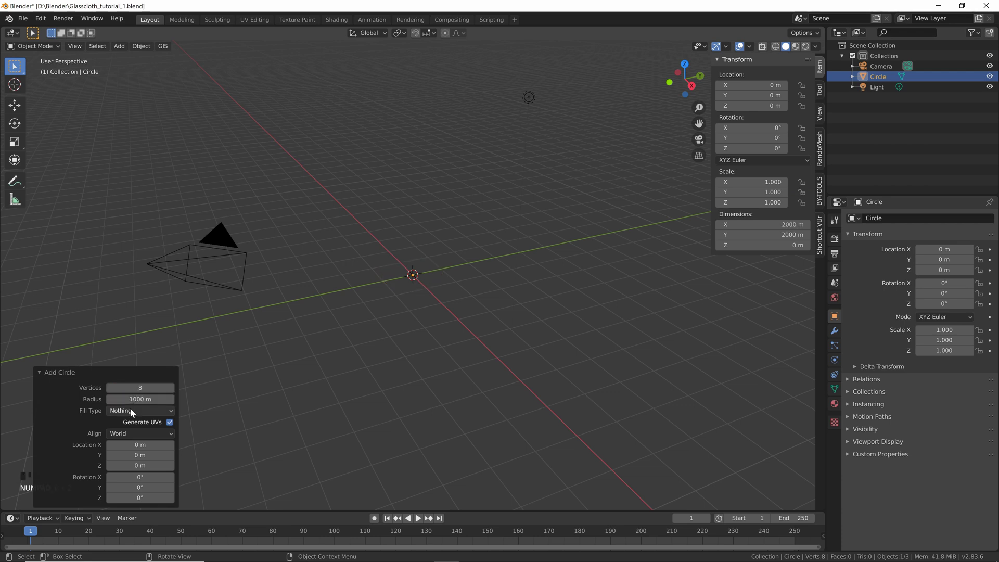
Fill the new 1000 m radius circle with a Triangle Fan.
left_click(142, 448)
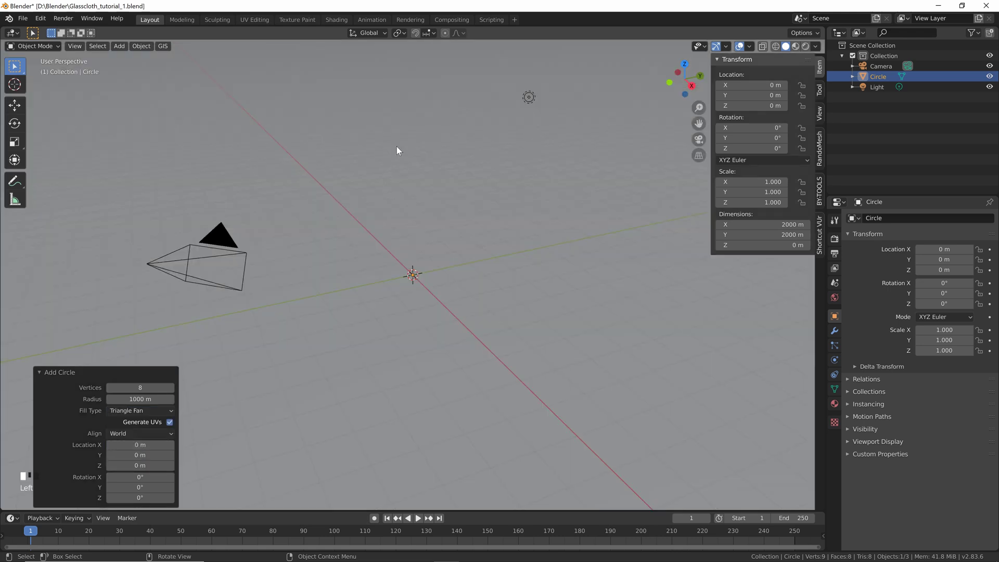
scroll(397, 141, "down", 10)
middle_click_drag(401, 154, 393, 142)
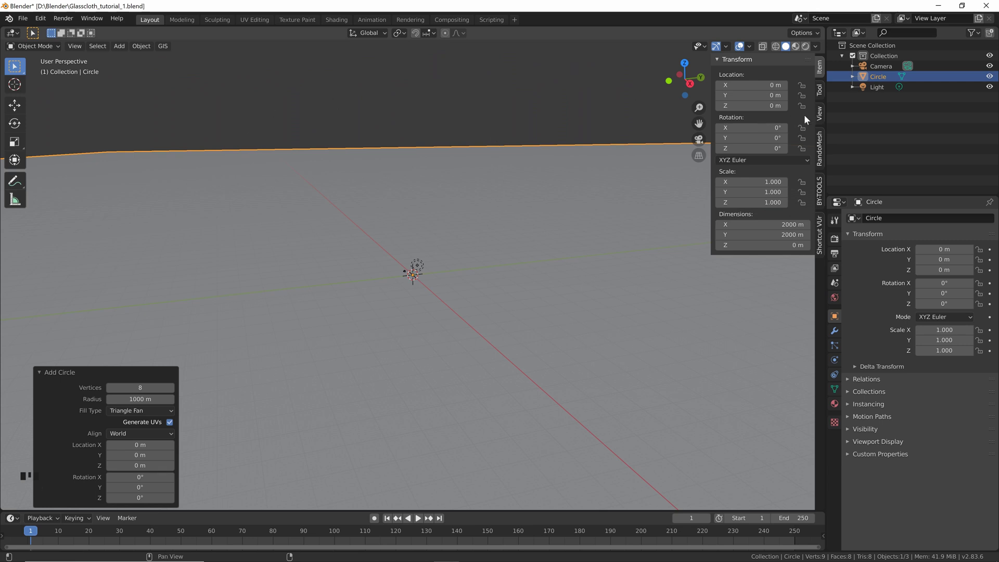
Set the viewport's clip end distance to 1000000 m.
left_click(819, 114)
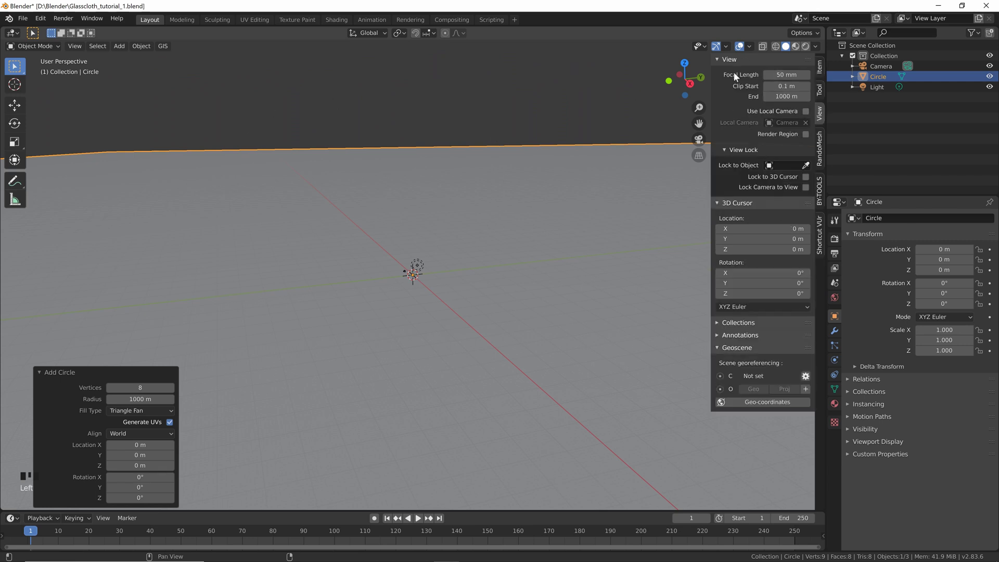
key("n")
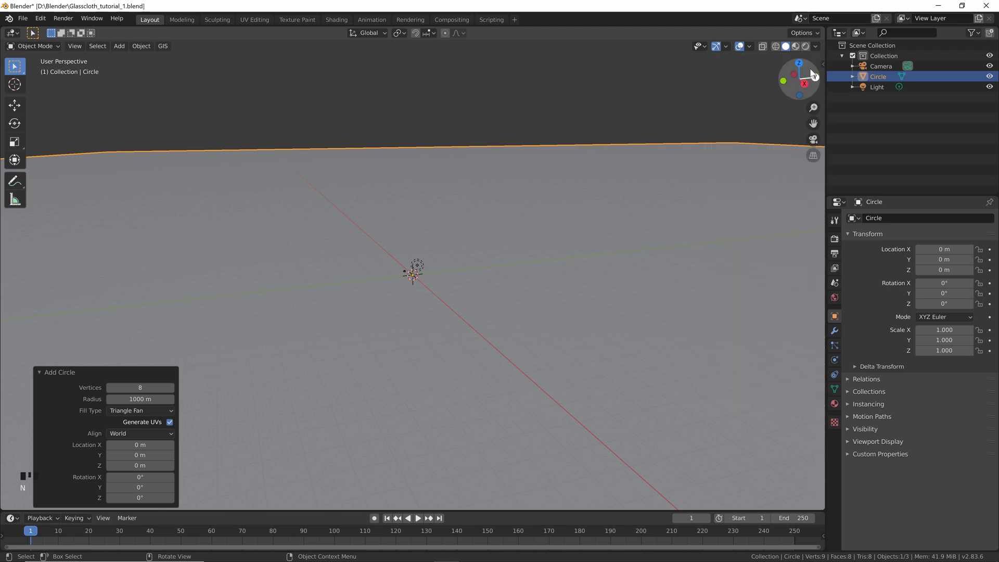
key("n")
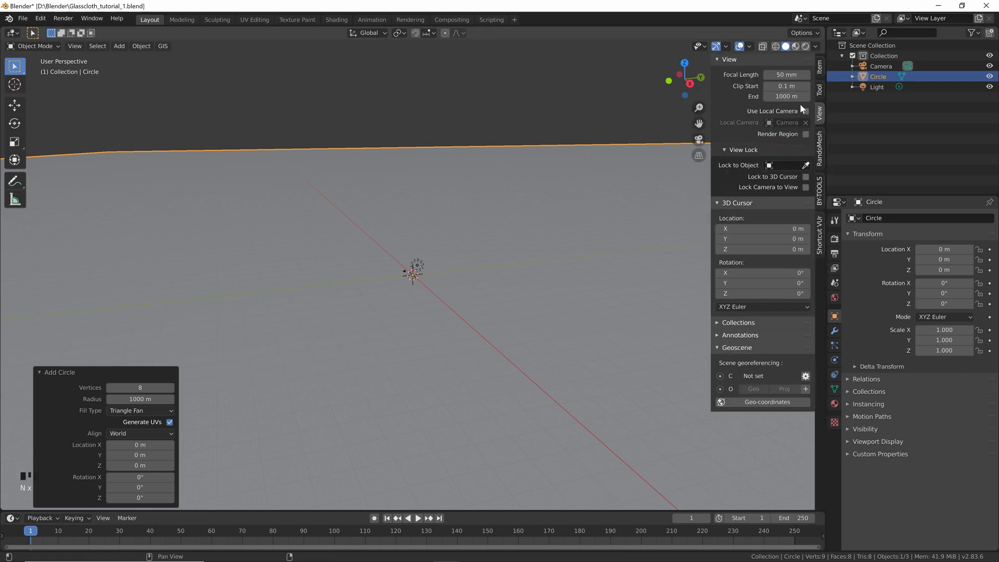
left_click(781, 96)
key("Left")
key("Left")
type("000")
key("KP_Enter")
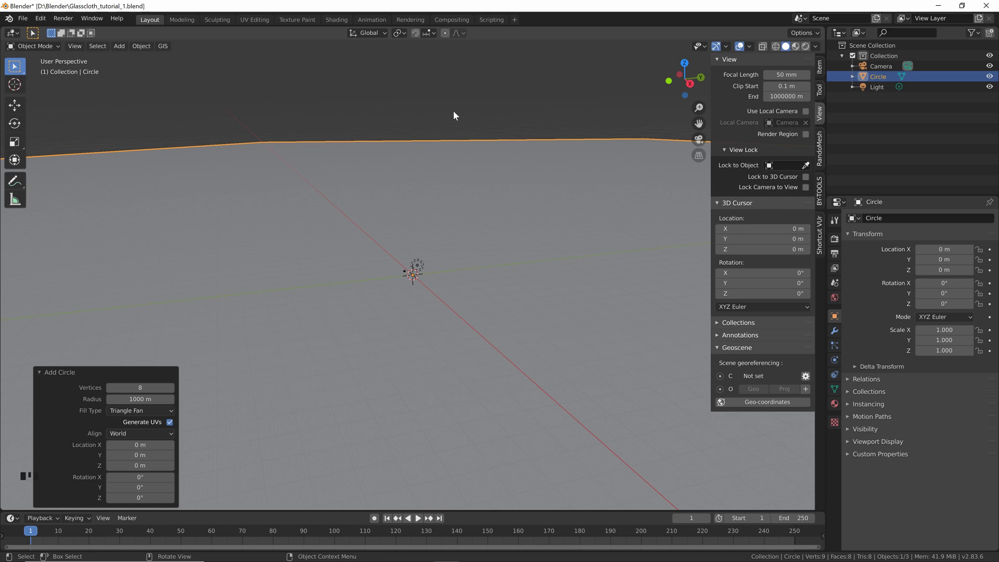
Enable Collision physics on the circle and add a Subdivision Surface modifier with a viewport level of 2.
left_click(836, 360)
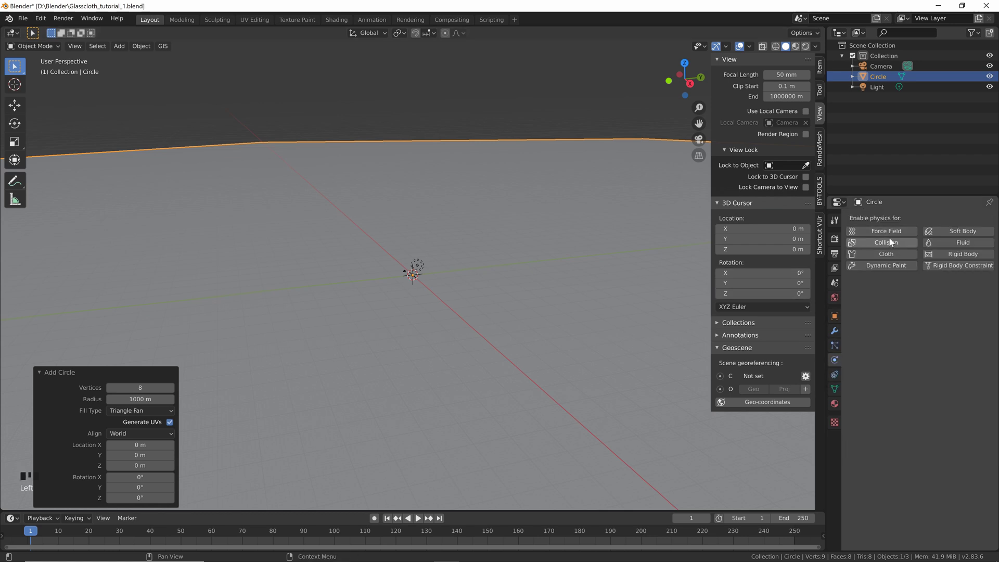
left_click(893, 244)
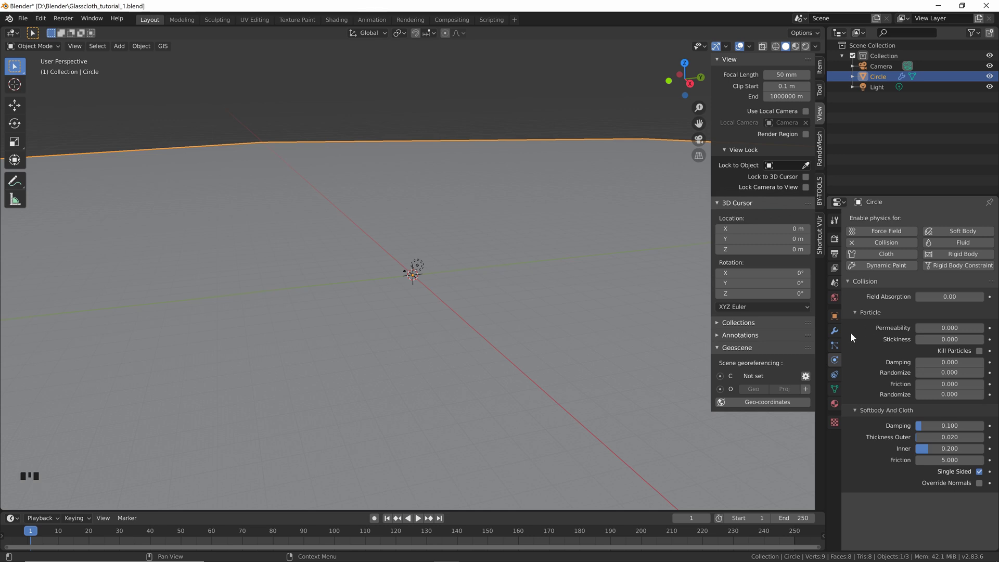
left_click(835, 329)
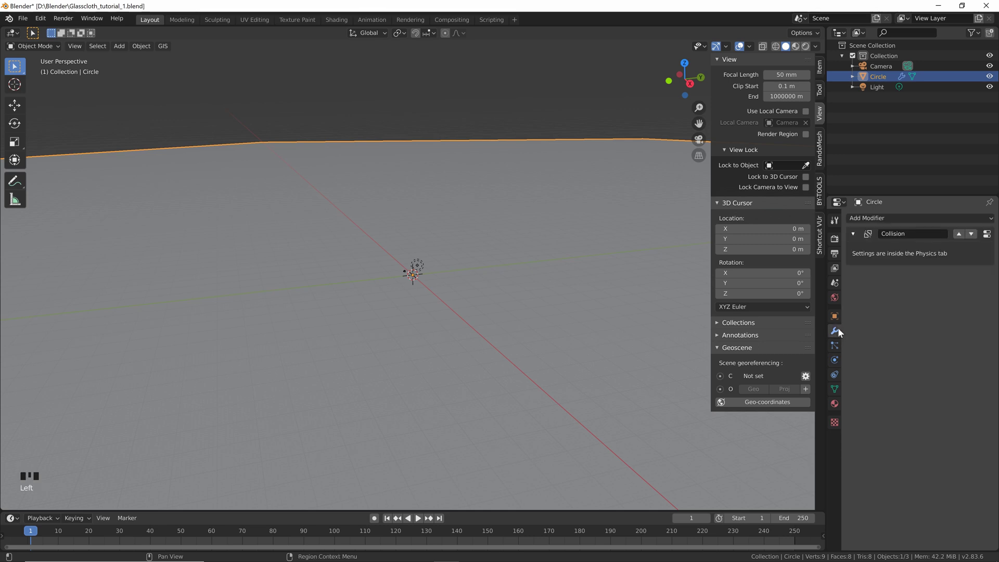
left_click(865, 219)
left_click(813, 391)
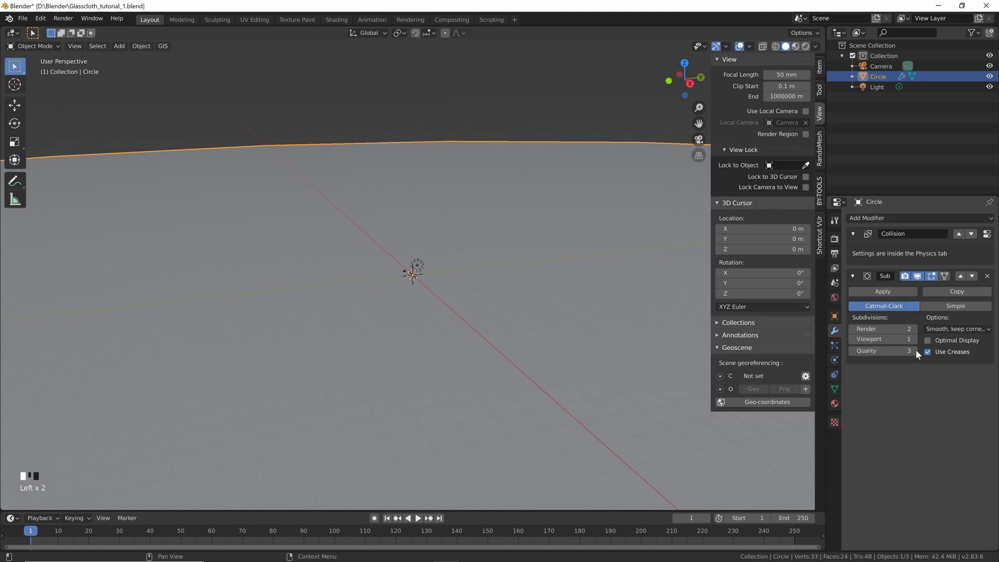
left_click(914, 339)
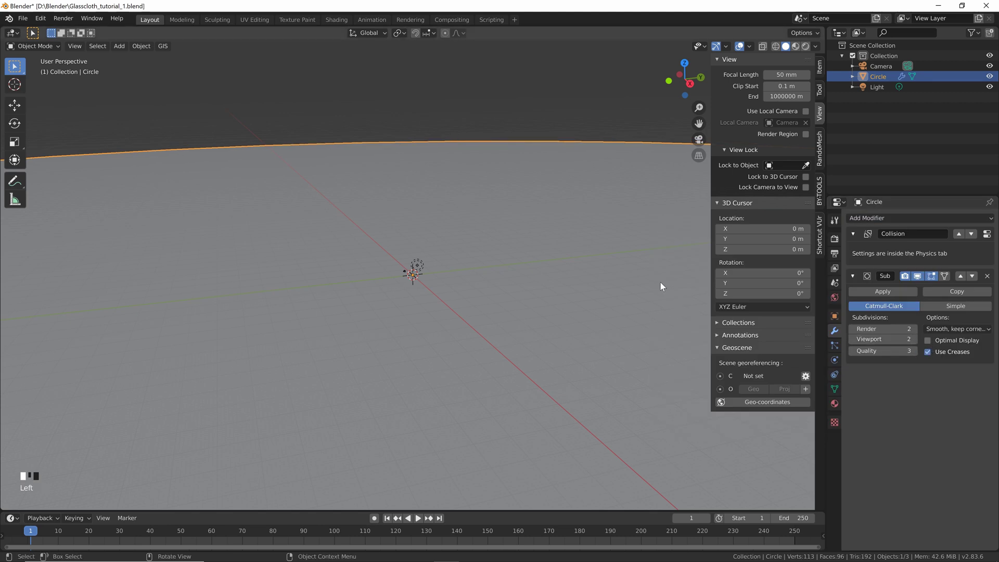
Create a new material for the circle and set its roughness to 0.
left_click(835, 403)
left_click(911, 263)
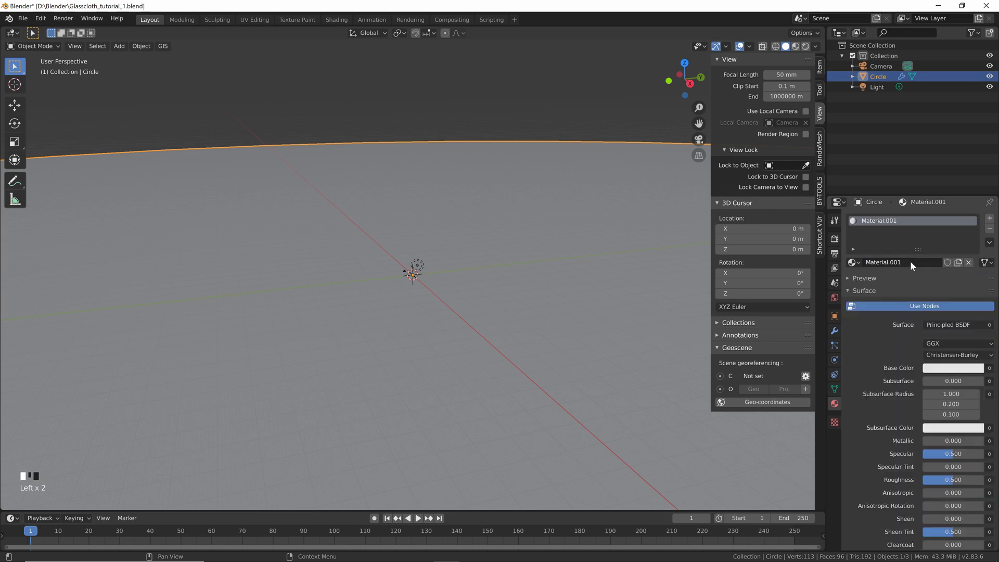
left_click(335, 20)
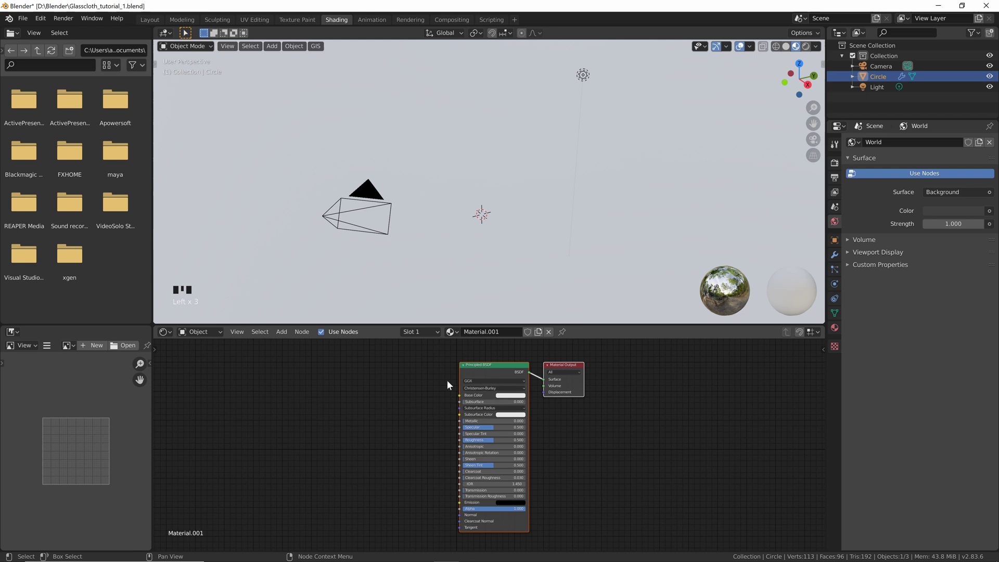
left_click(150, 20)
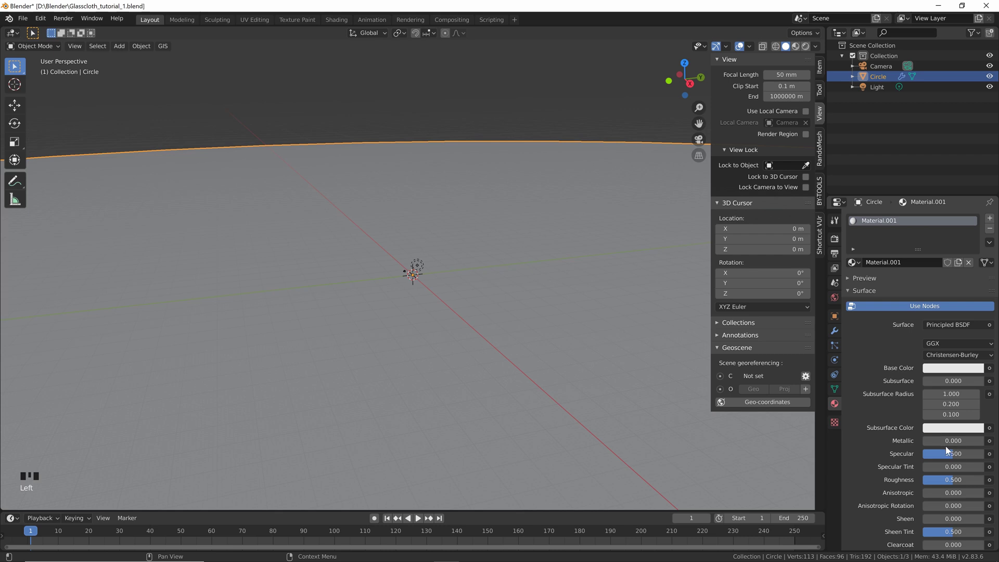
scroll(945, 446, "down", 2)
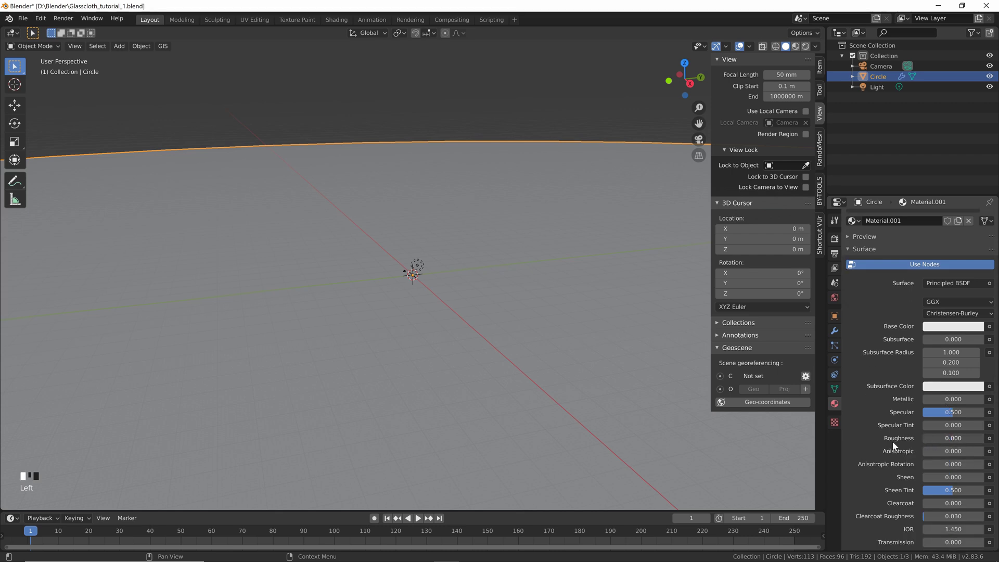
Set the circle material's IOR to 1.3333 and its transmission to 1.
scroll(908, 453, "down", 3)
left_click(947, 466)
type("1")
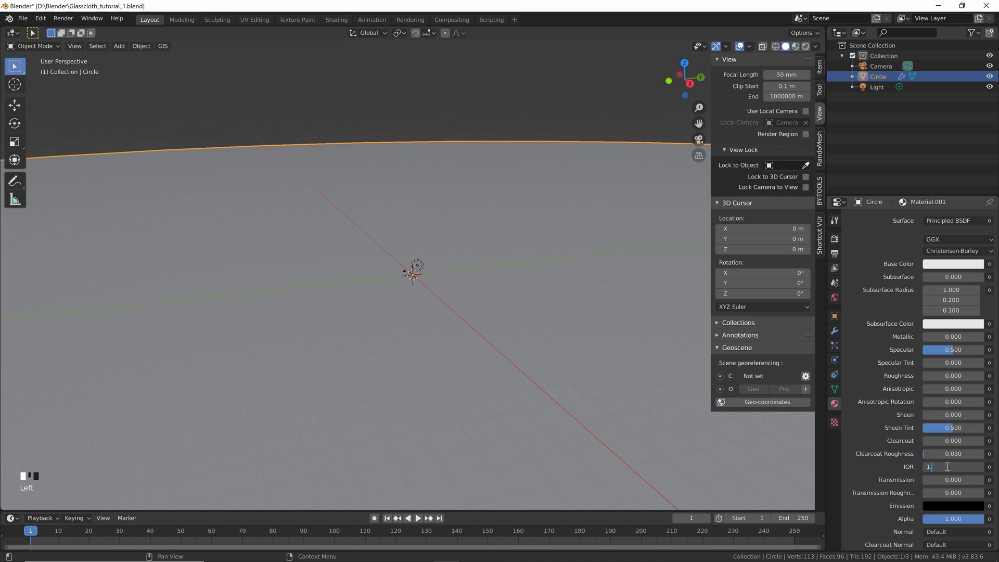
type(".3333")
key("Return")
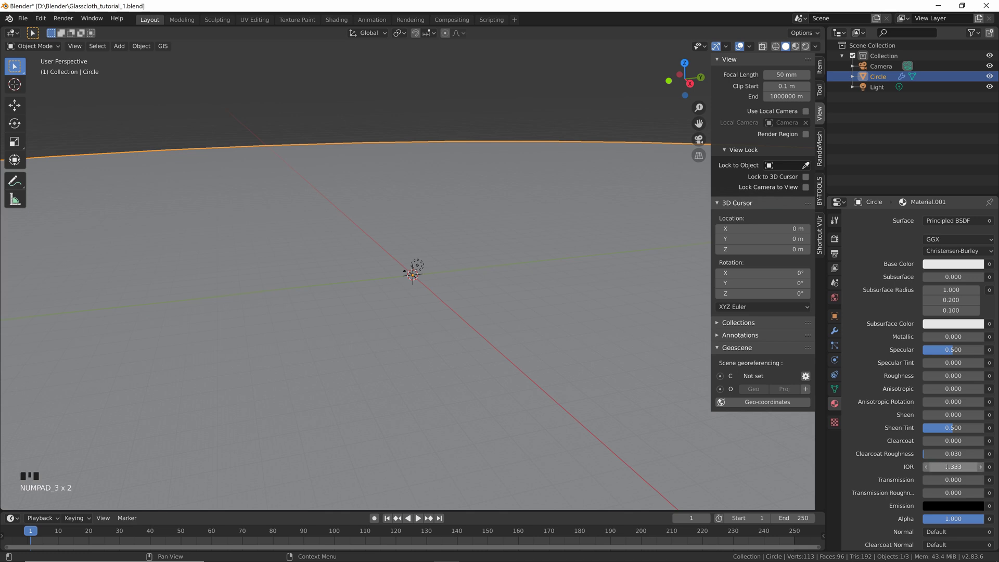
left_click(949, 467)
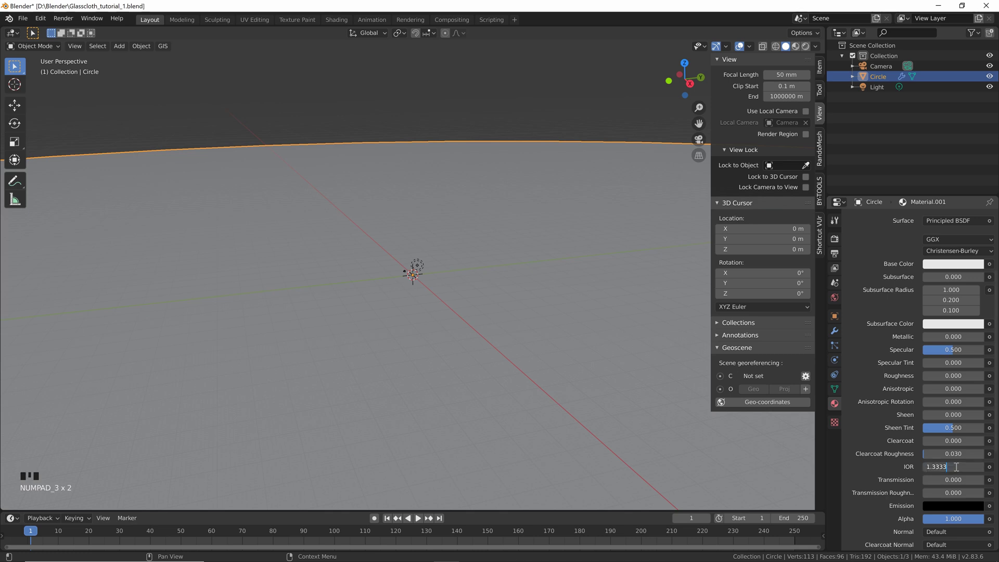
key("Return")
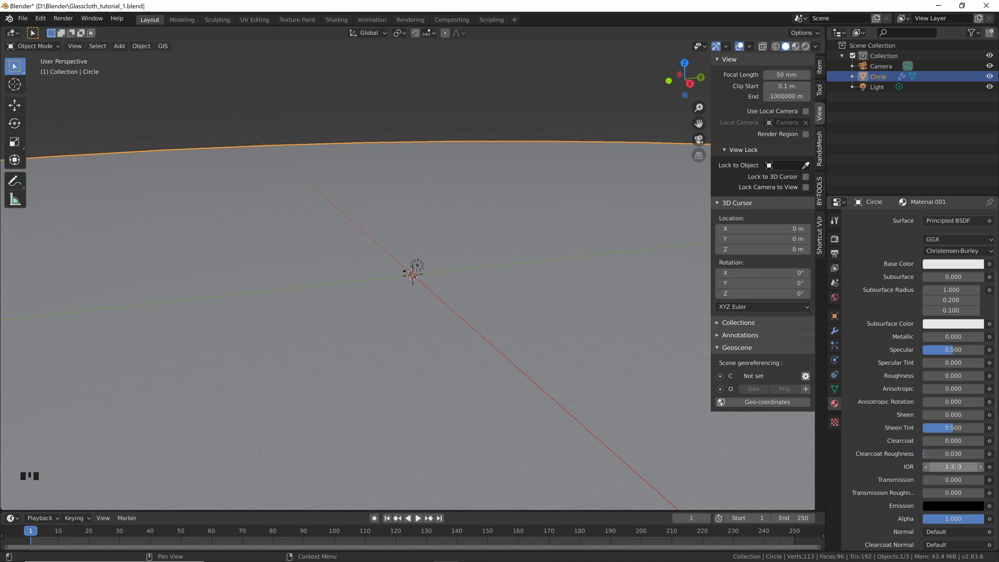
type("1")
left_click(950, 479)
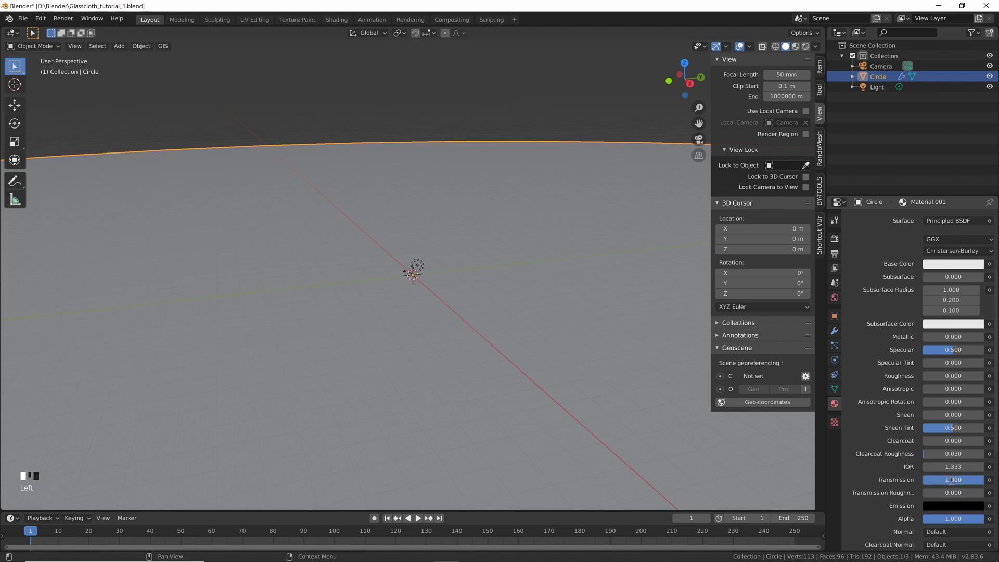
Switch the 3D viewport to rendered shading.
left_click(806, 47)
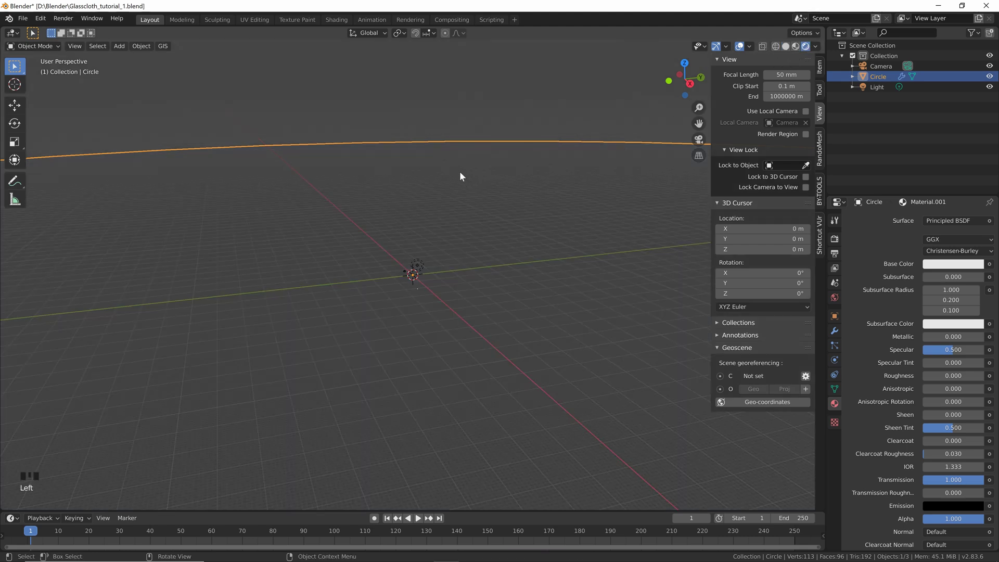
key("z")
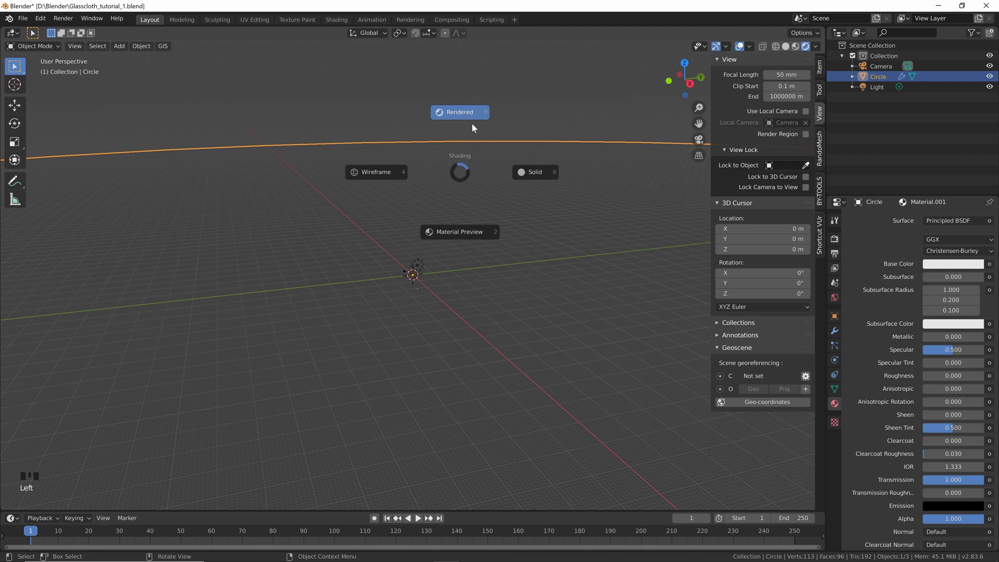
key("z")
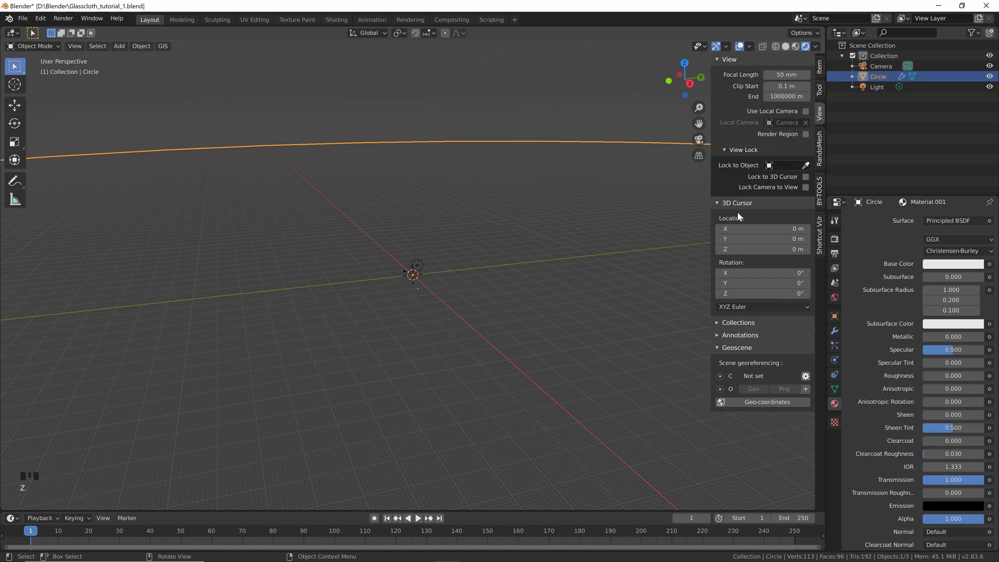
Assign an Environment Texture to the world color and select 500-free-hdri-skies-com.hdr in the HDRI folder as its image file.
left_click(836, 297)
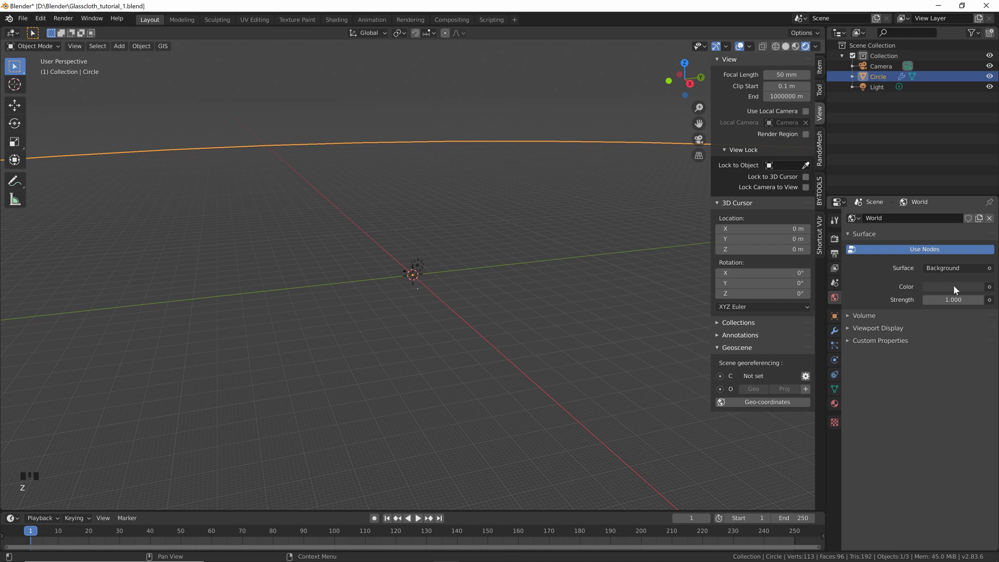
left_click(989, 287)
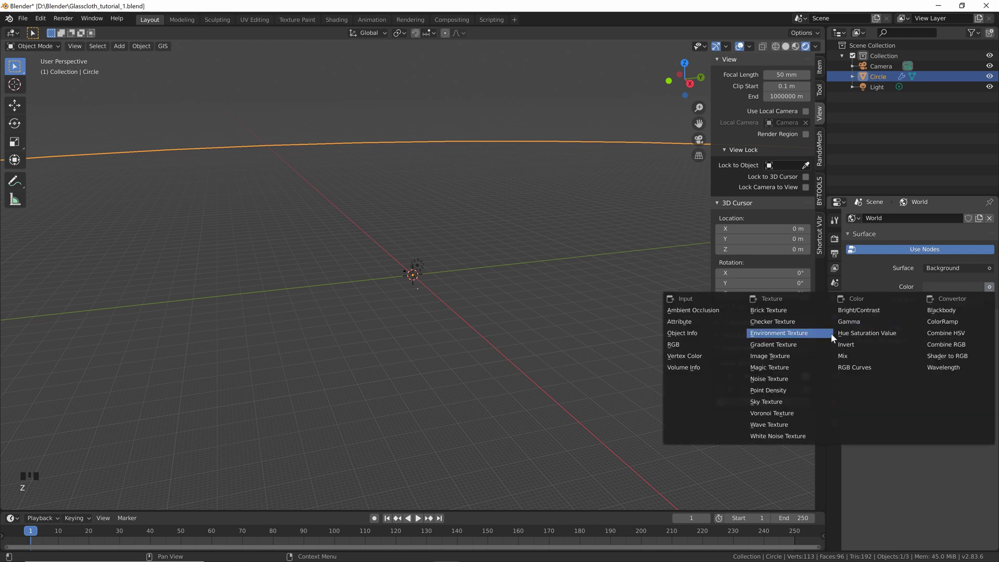
left_click(800, 337)
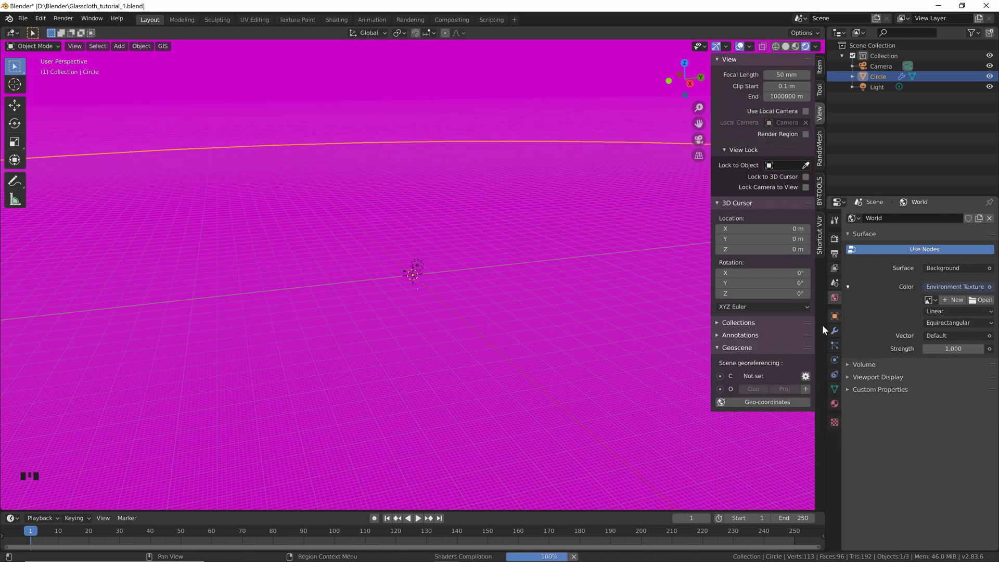
left_click(977, 302)
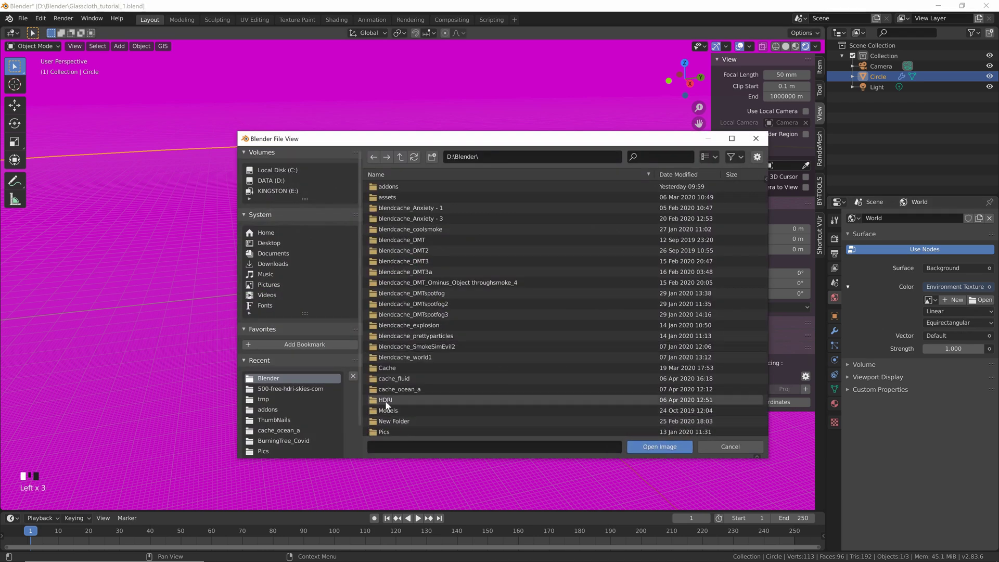
double_click(398, 207)
left_click(407, 187)
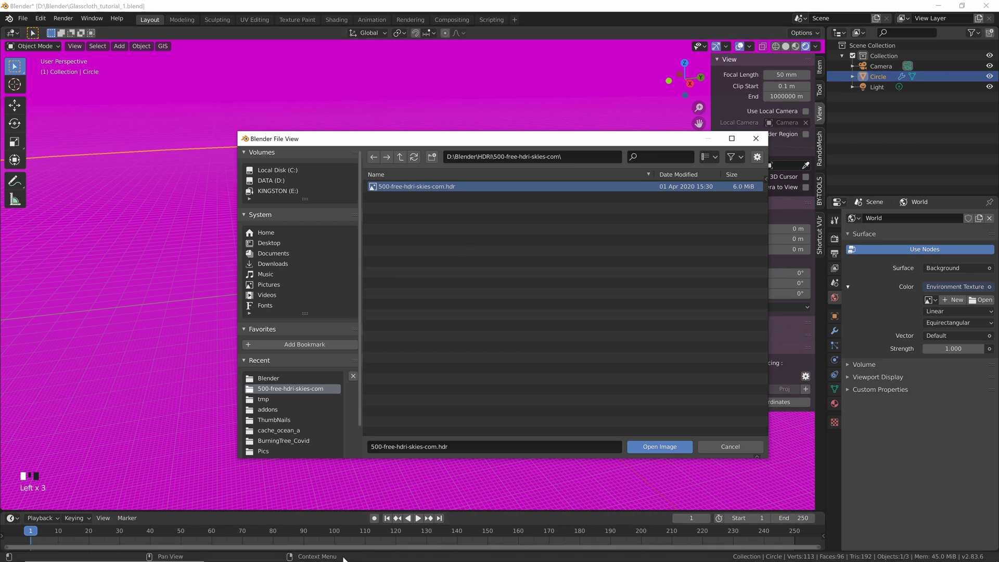
Switch to the web browser and look over HDRI Skies and HDRI Haven, including the Kloppenheim 03 download options.
left_click(297, 557)
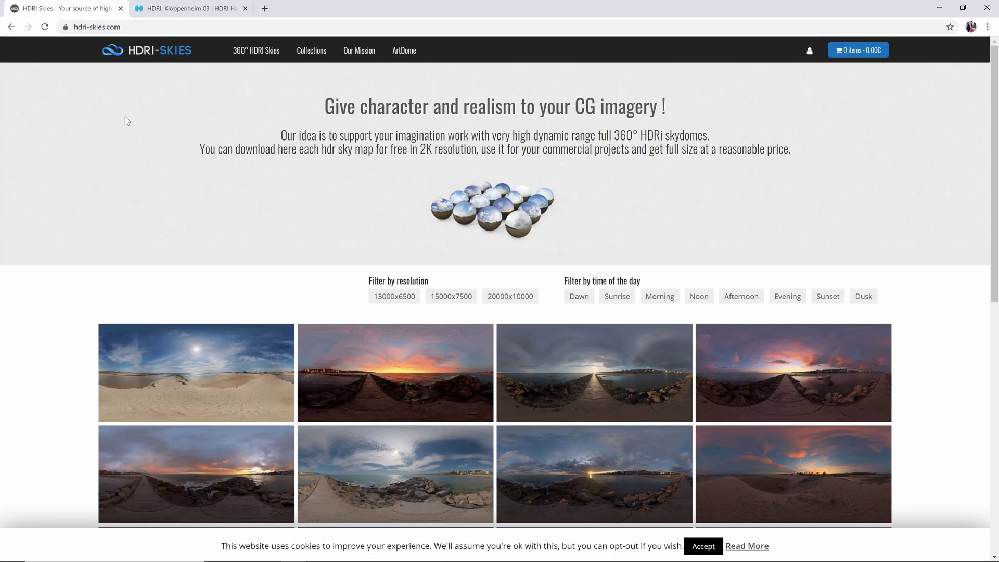
mouse_move(364, 354)
left_click(214, 8)
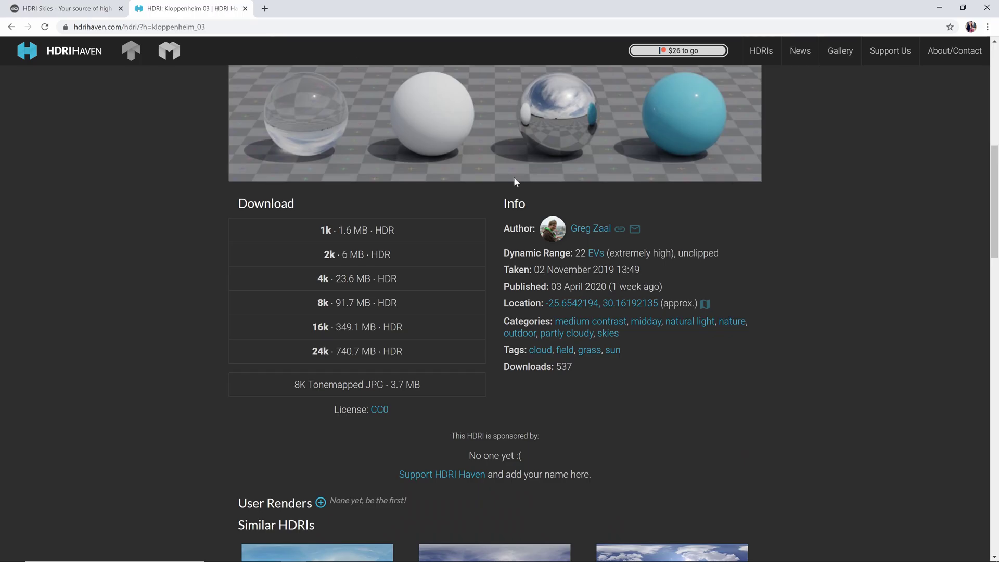
scroll(516, 179, "up", 9)
left_click(765, 49)
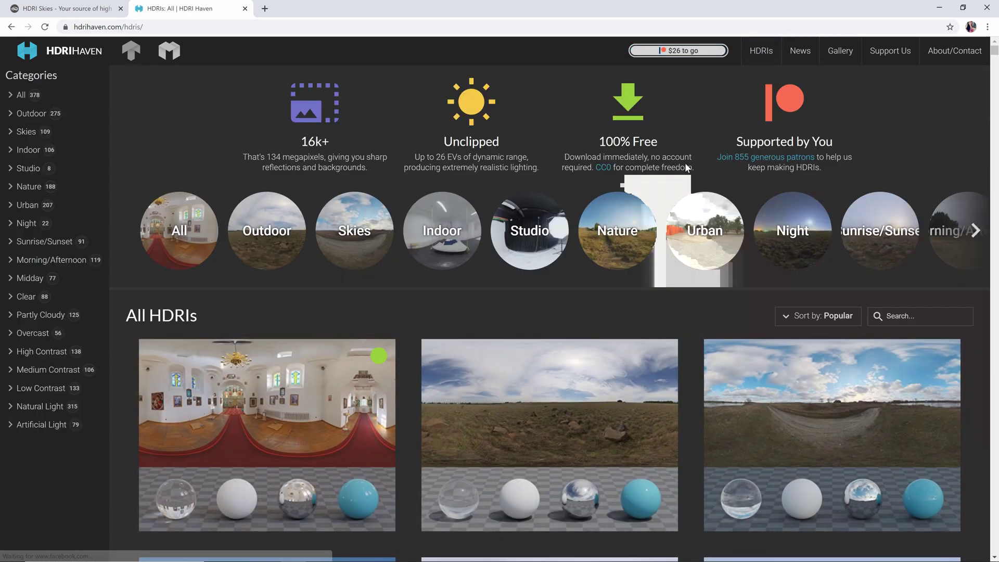
left_click(614, 413)
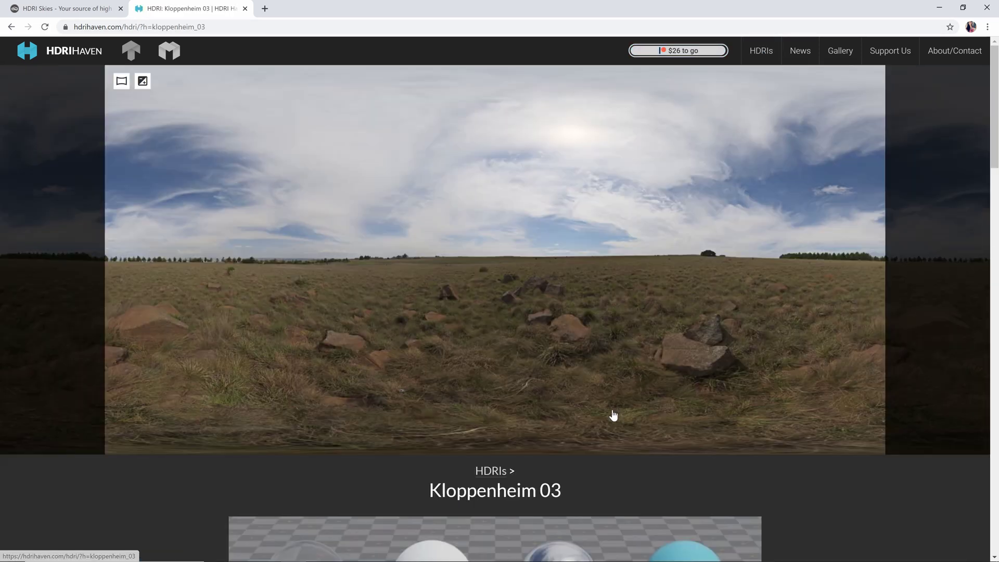
scroll(515, 367, "down", 8)
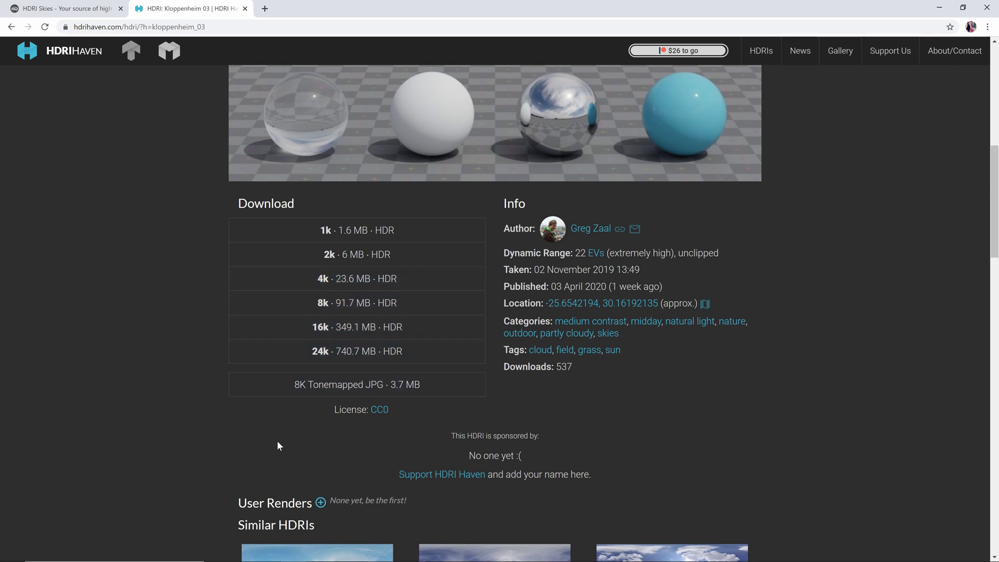
Return to Blender and load 500-free-hdri-skies-com.hdr as the world's environment image.
left_click(939, 7)
left_click(438, 186)
left_click(656, 446)
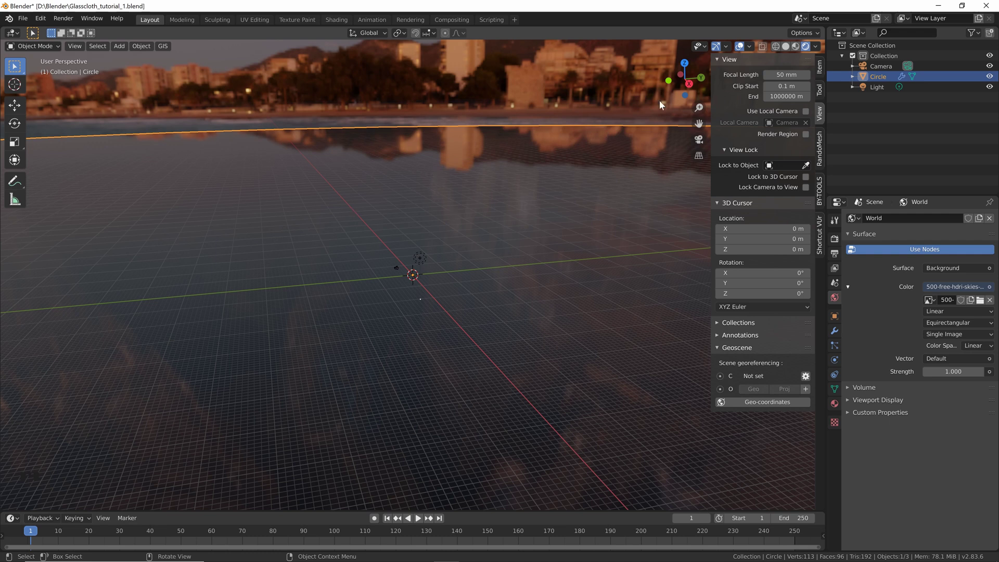
Switch the 3D viewport back to solid shading and bring the scene origin into closer view.
left_click(785, 46)
scroll(405, 292, "up", 7)
scroll(416, 286, "up", 3)
scroll(419, 280, "down", 3)
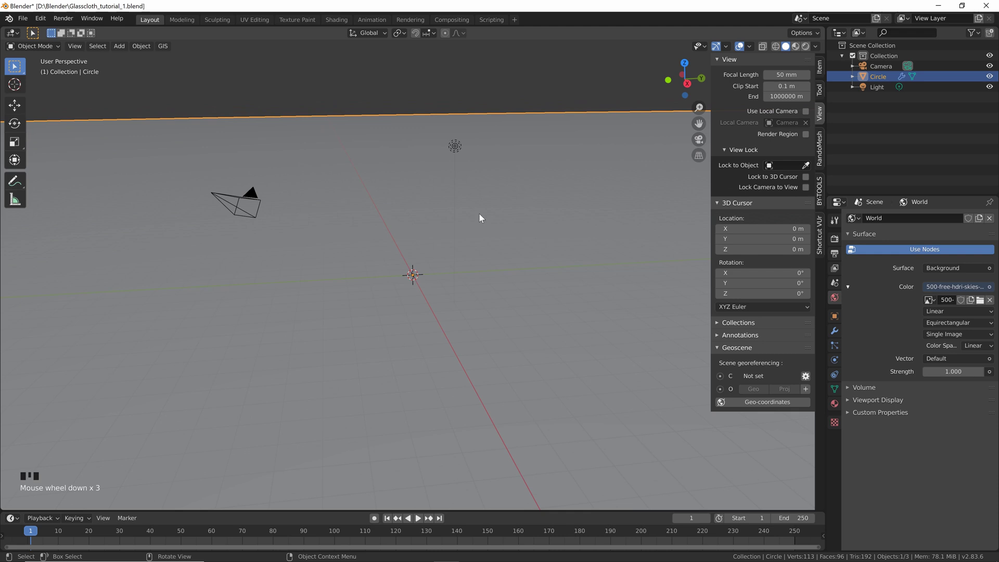
Add an ico sphere mesh at the scene origin.
middle_click_drag(429, 277, 430, 256)
key("Delete")
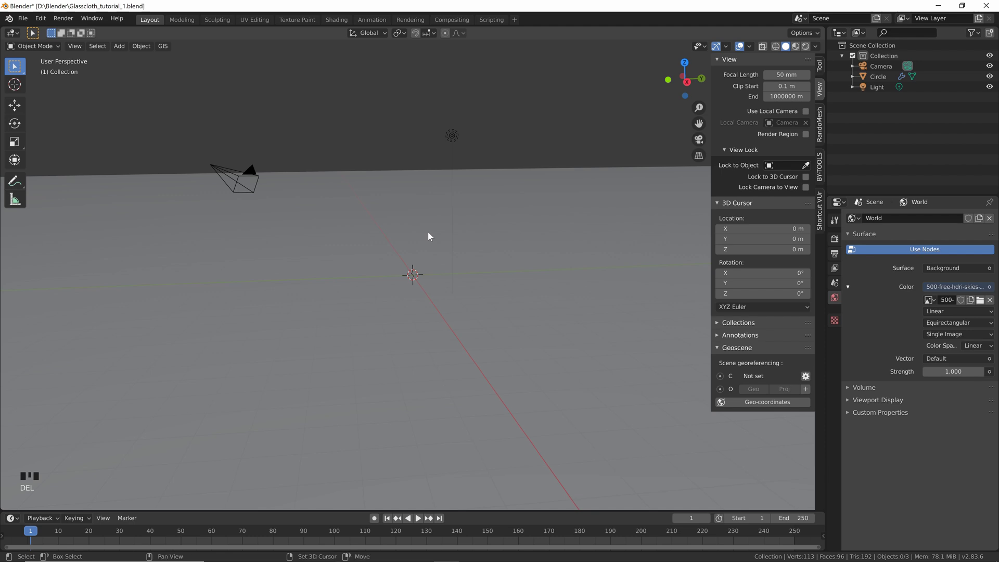
key("shift+a")
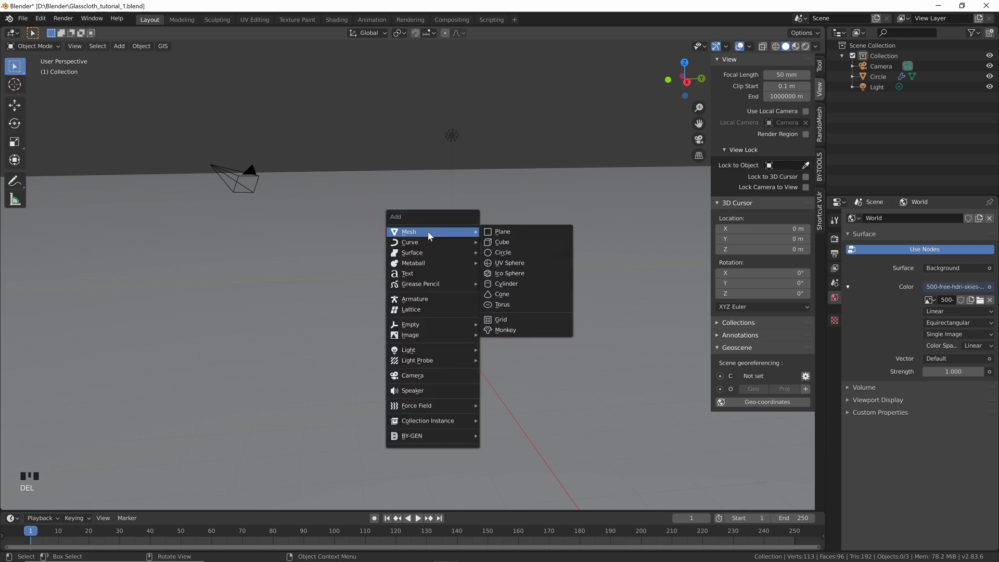
left_click(509, 273)
Raise the ico sphere about 5.4 m along the Z axis and scale it uniformly to about 0.873.
key("g")
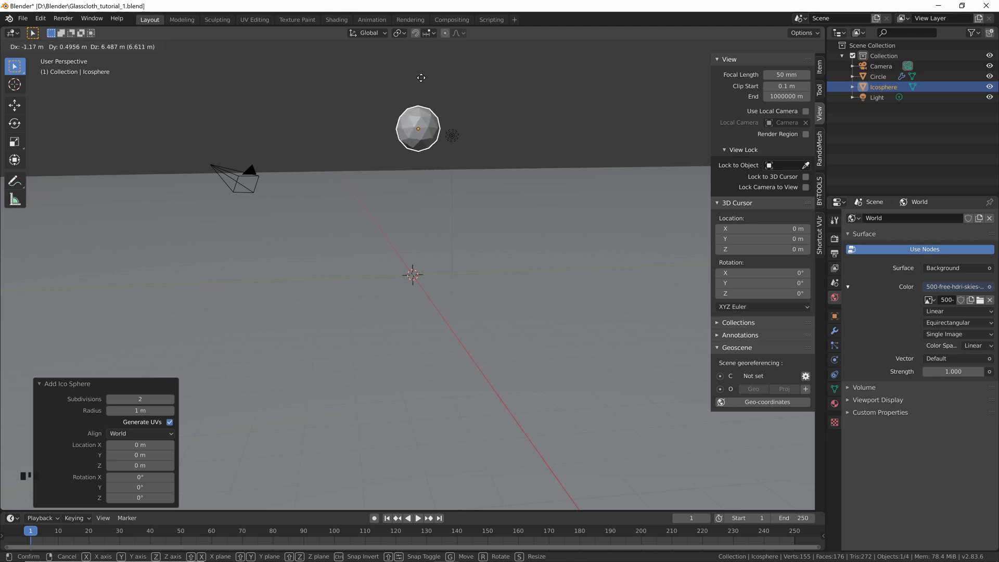
key("z")
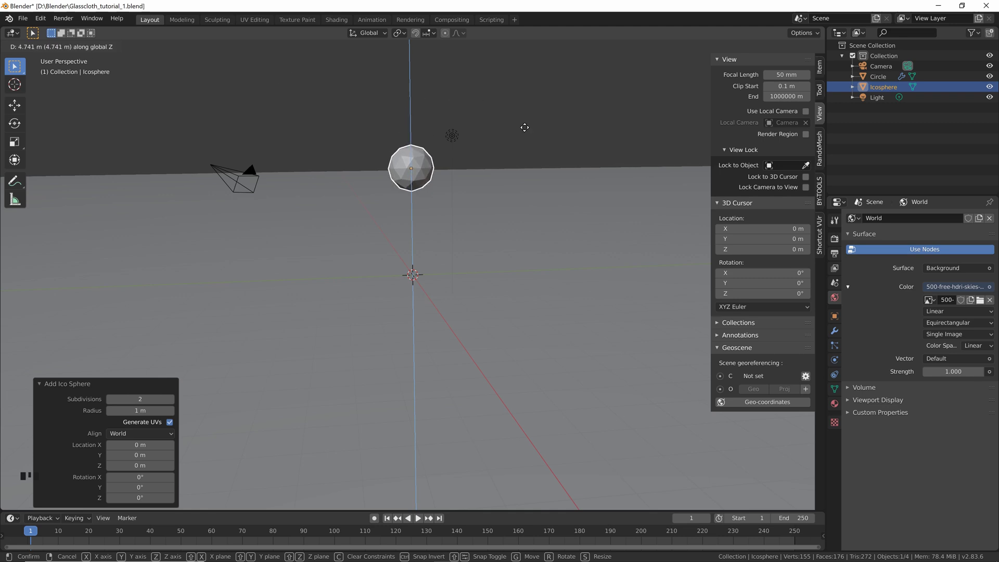
left_click(435, 104)
middle_click_drag(435, 104, 449, 112)
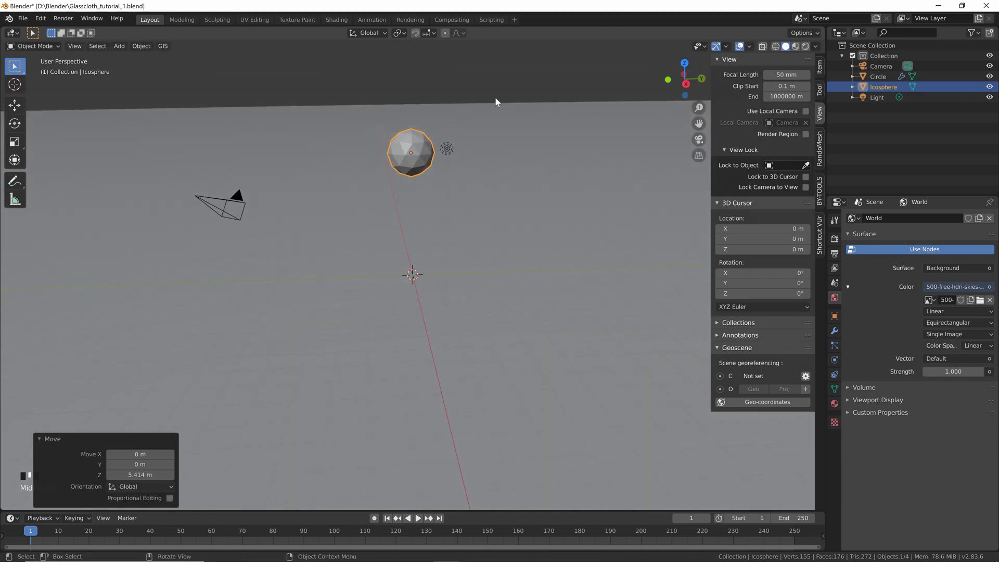
key("s")
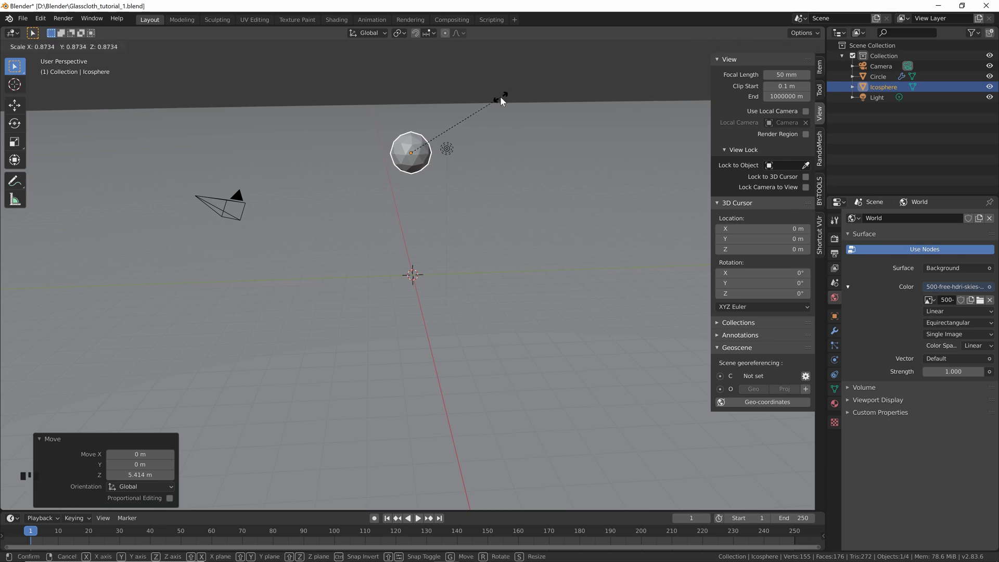
left_click(500, 96)
Give the ico sphere a Subdivision Surface modifier with 2 viewport subdivisions and shade the sphere smooth.
left_click(834, 331)
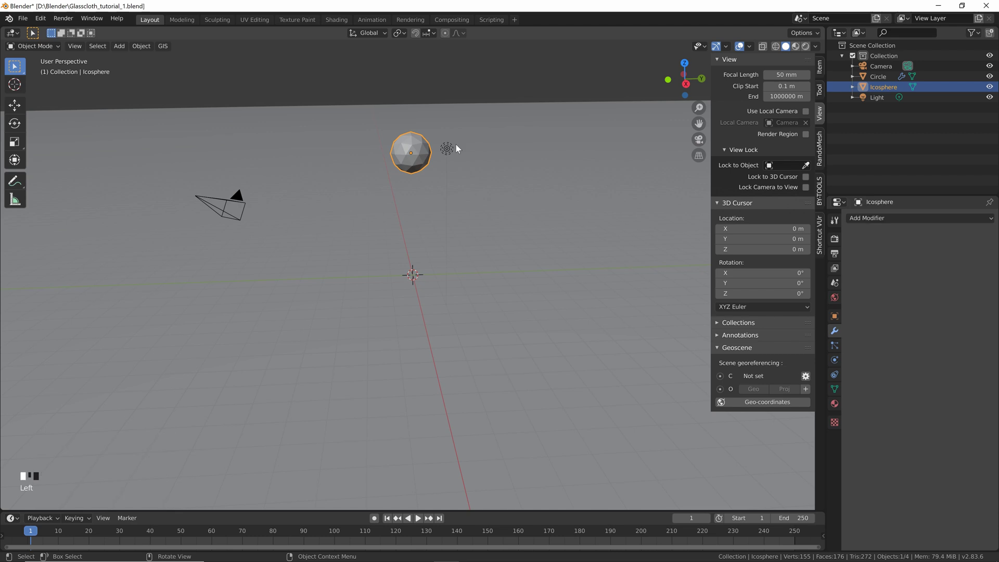
left_click(880, 218)
left_click(812, 391)
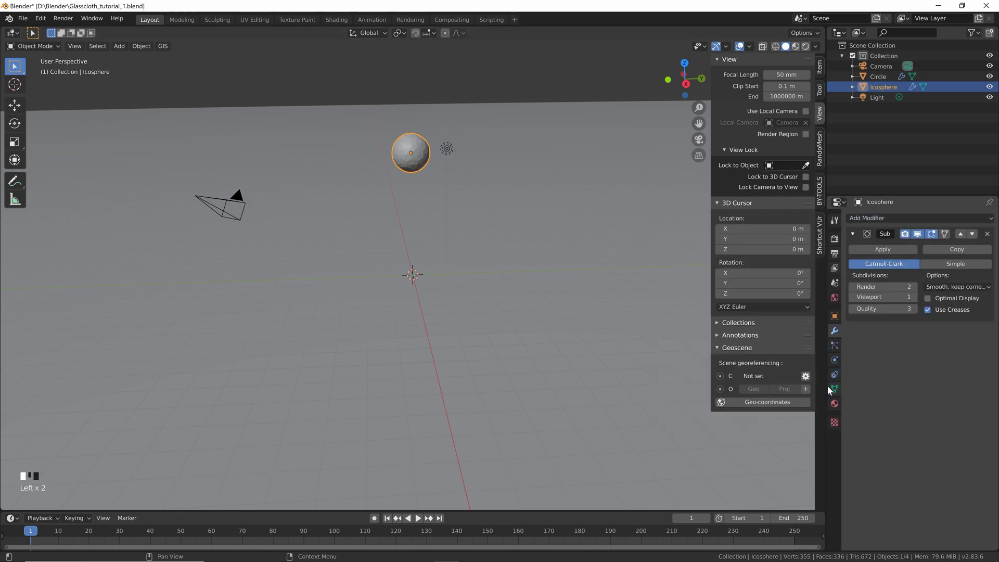
left_click(910, 297)
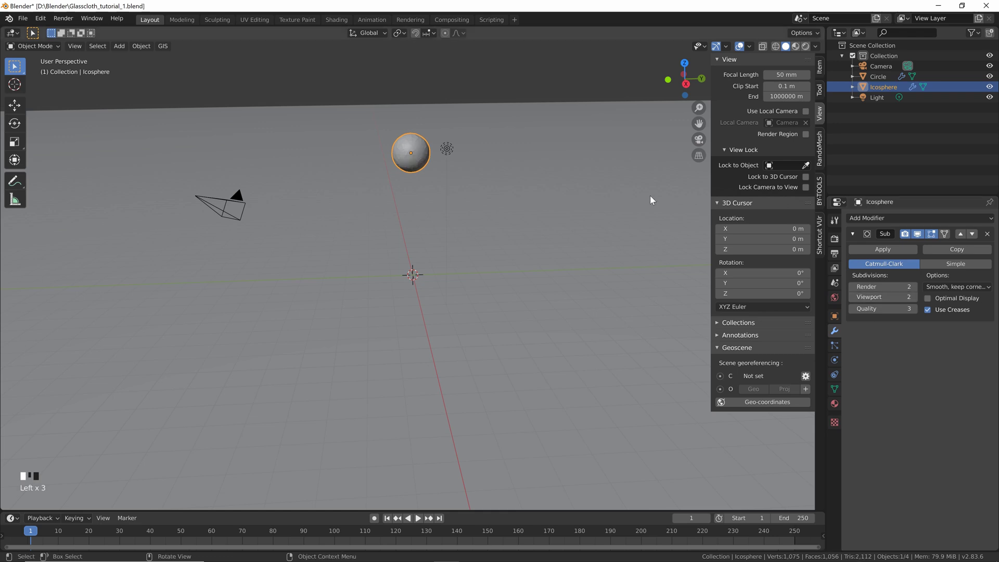
right_click(416, 133)
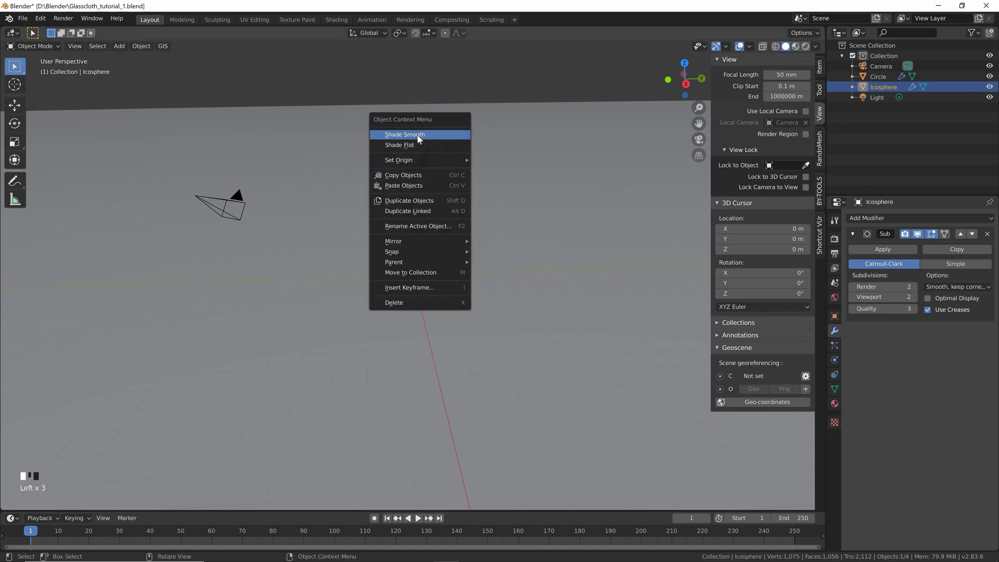
left_click(416, 134)
Split the 3D viewport into two side-by-side areas and turn the left one into a Graph Editor.
middle_click_drag(419, 143, 406, 164, "shift")
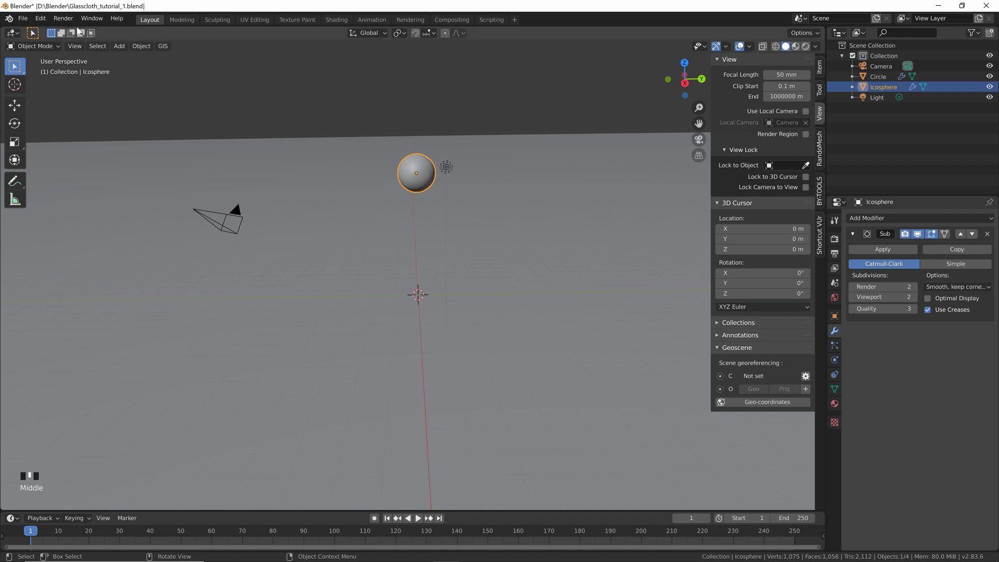
left_click_drag(3, 26, 400, 30)
left_click(12, 32)
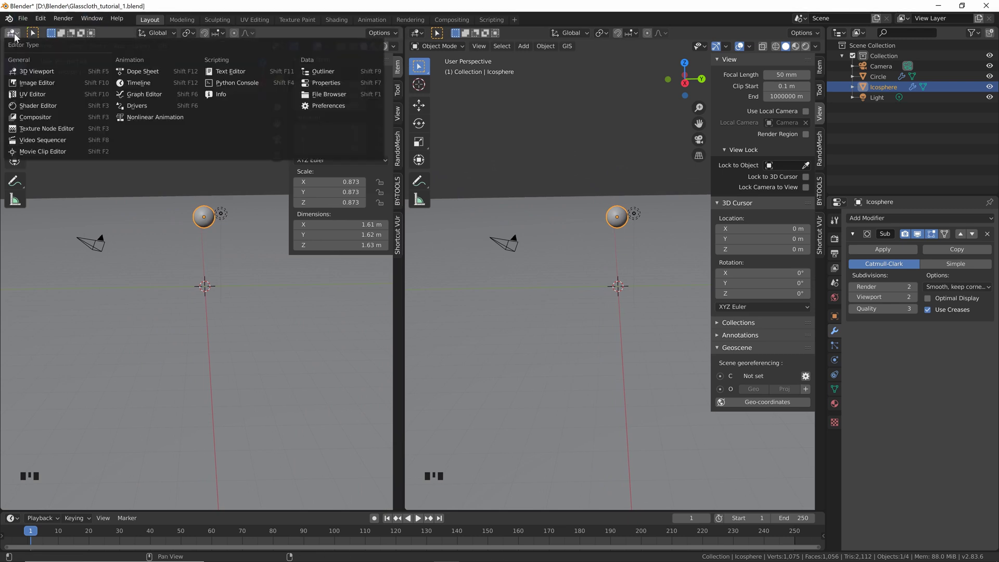
left_click(140, 96)
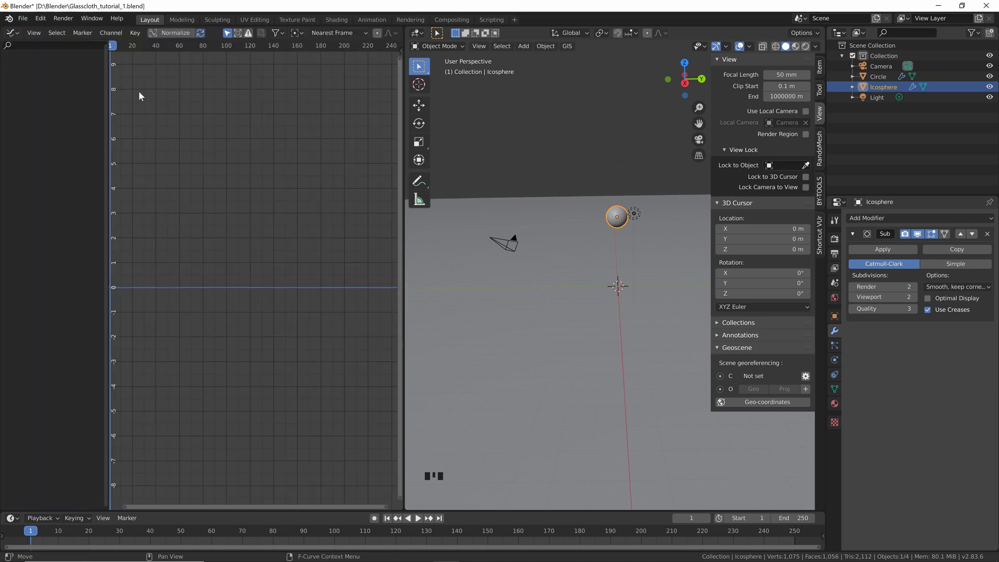
Insert a Location keyframe for the ico sphere at frame 1.
scroll(638, 231, "up", 2)
middle_click_drag(612, 195, 573, 214, "shift")
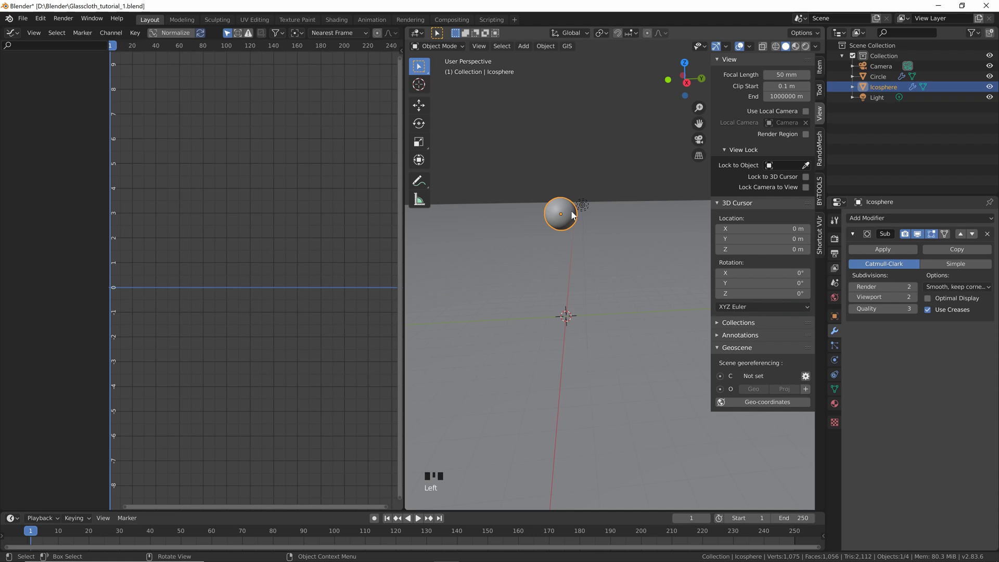
key("i")
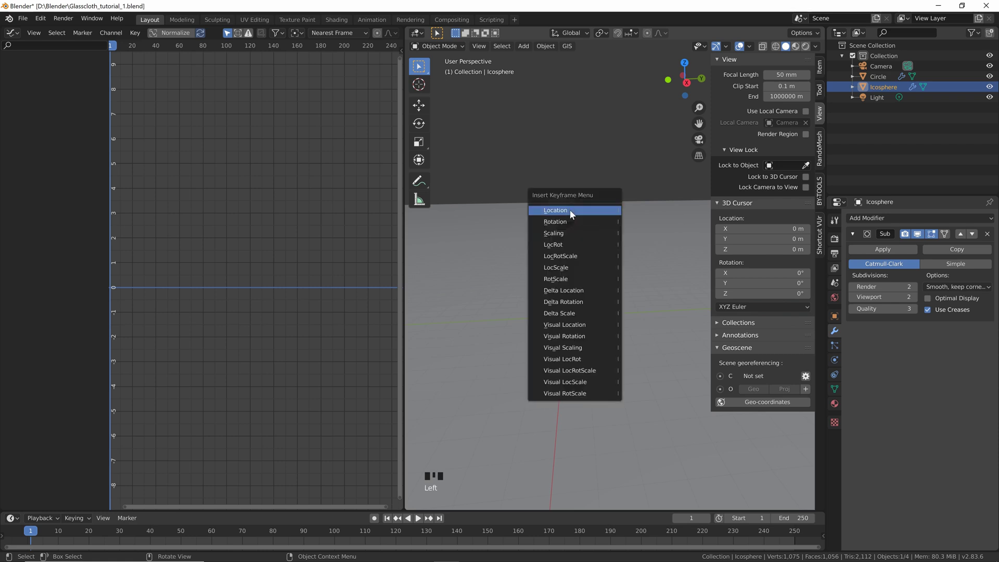
left_click(559, 210)
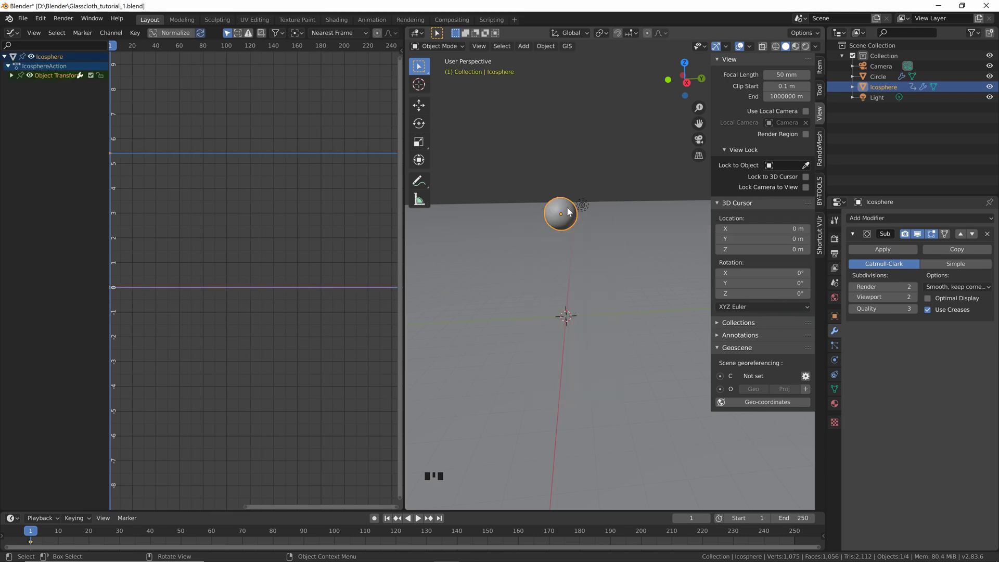
Enable Normalize in the Graph Editor and expand the sphere's Object Transforms channels, with the F-curve sidebar shown.
left_click(171, 32)
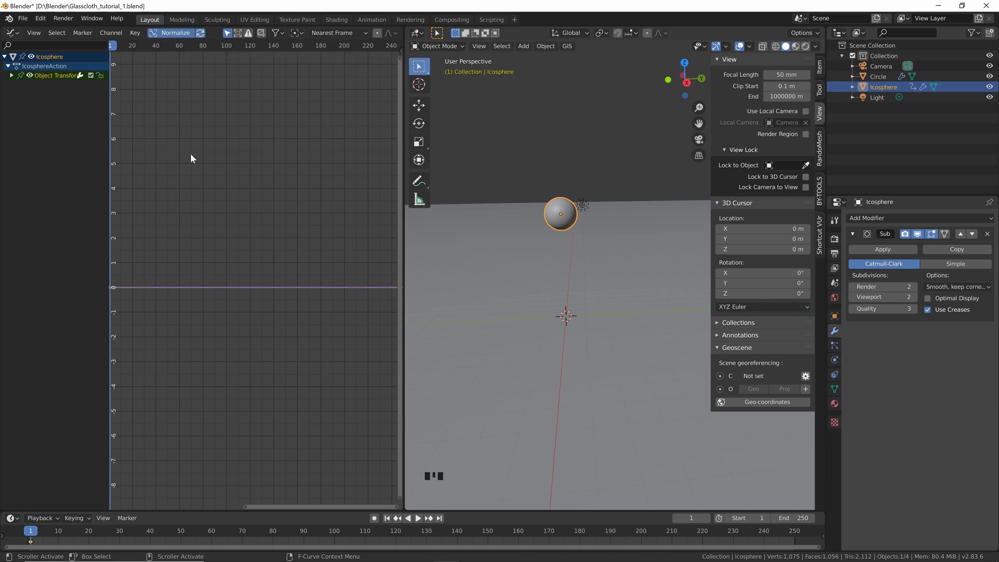
left_click(11, 76)
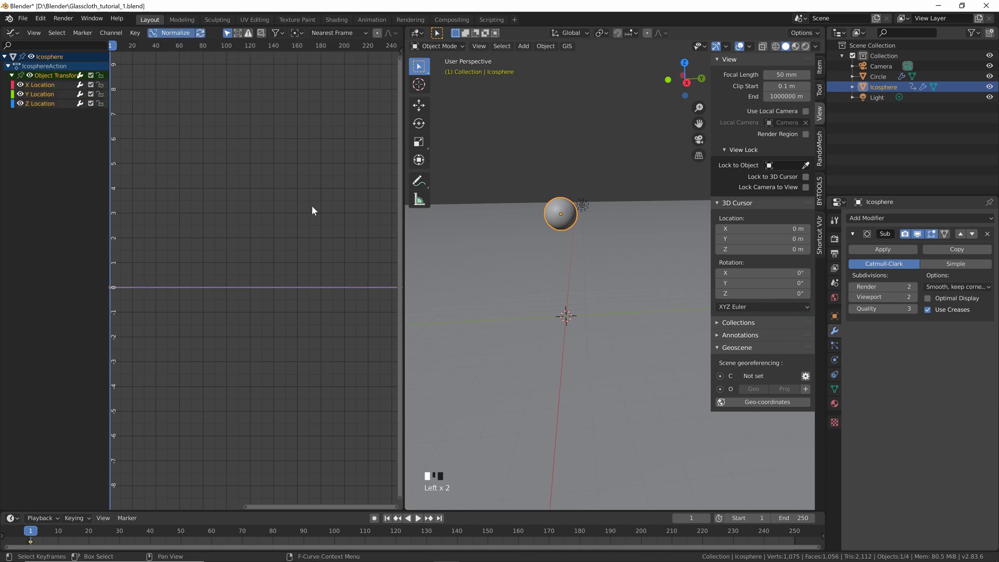
key("n")
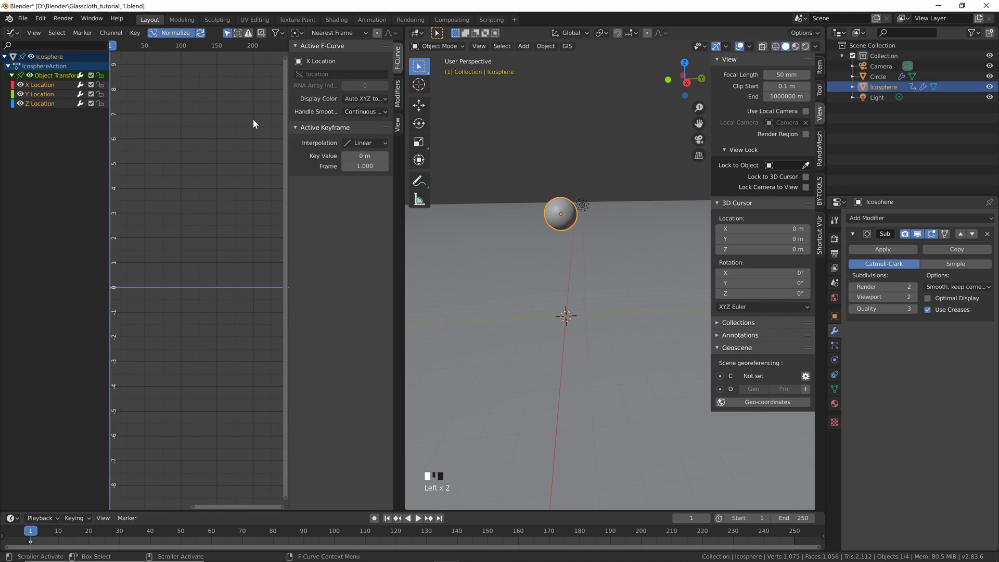
key("n")
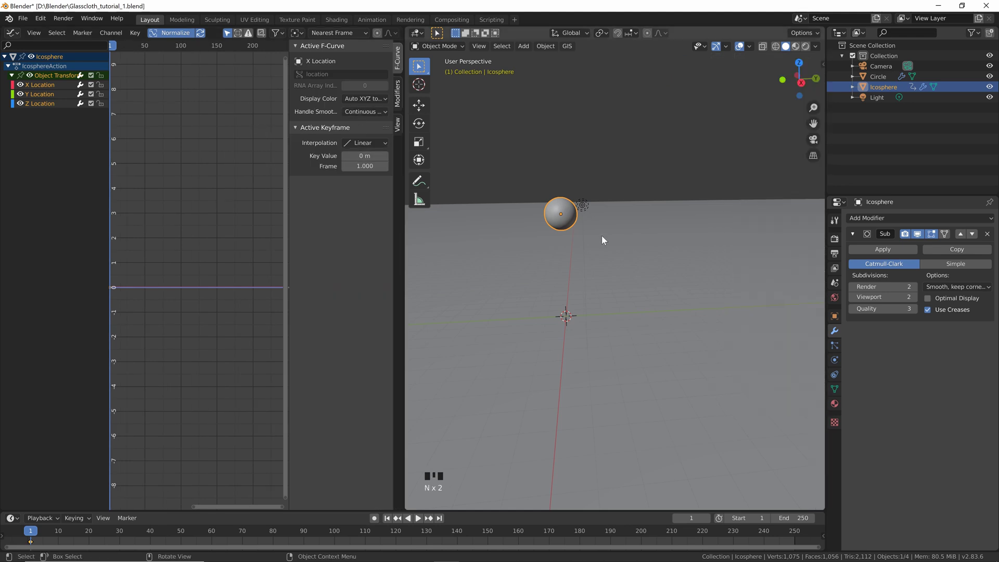
key("n")
key("n")
key("n")
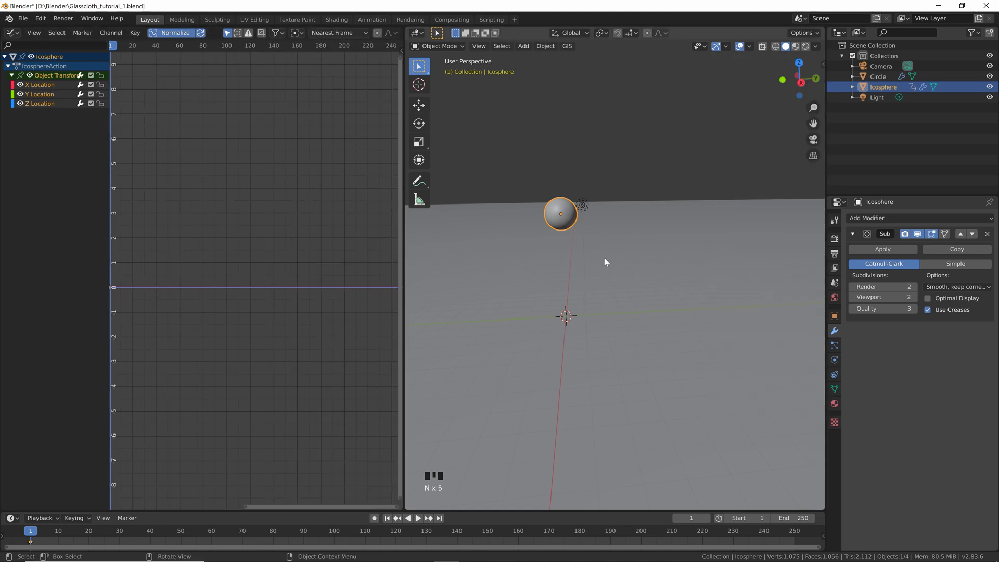
key("n")
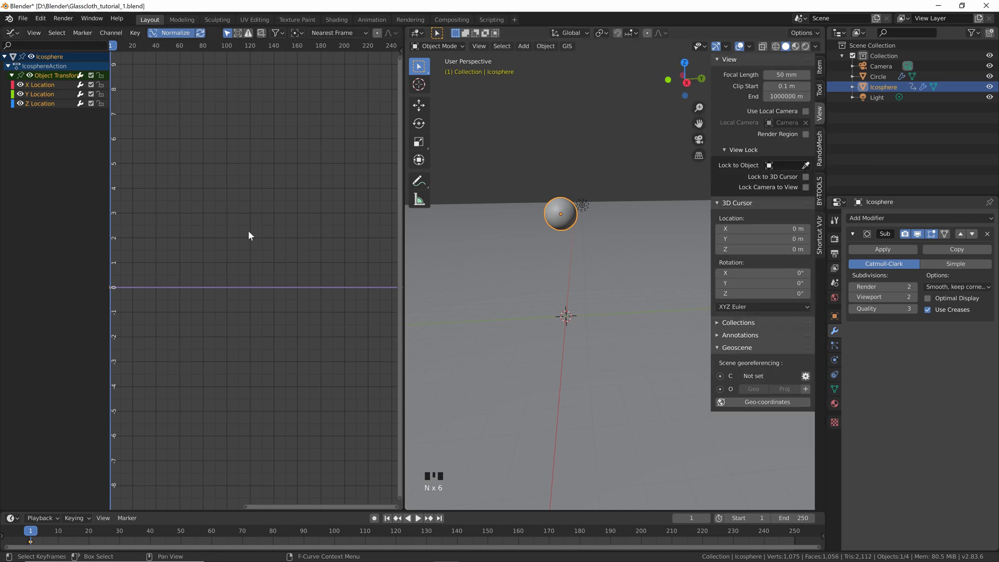
key("n")
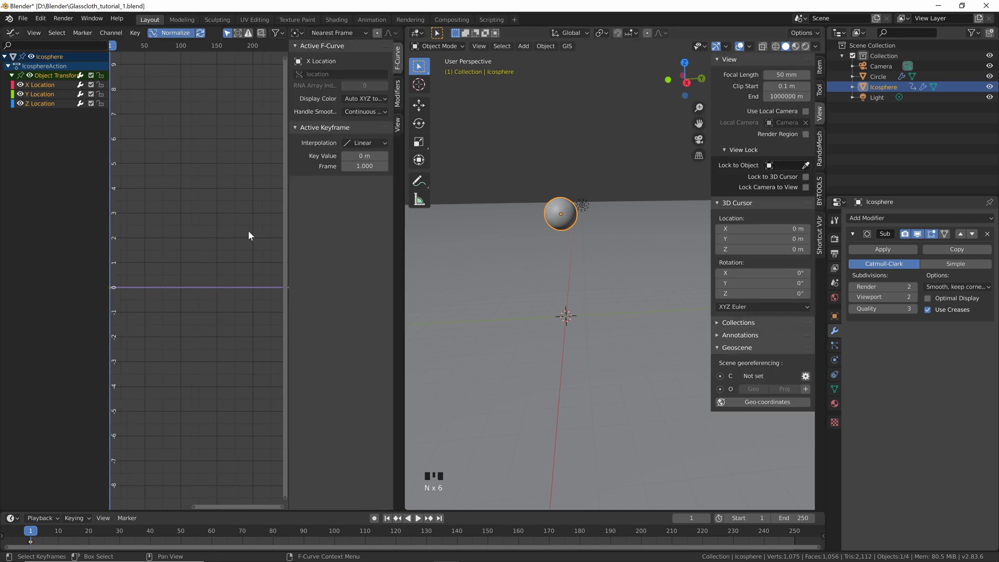
Add a Noise modifier to the sphere's X Location curve with scale 13.8 and strength 0.4.
left_click(398, 83)
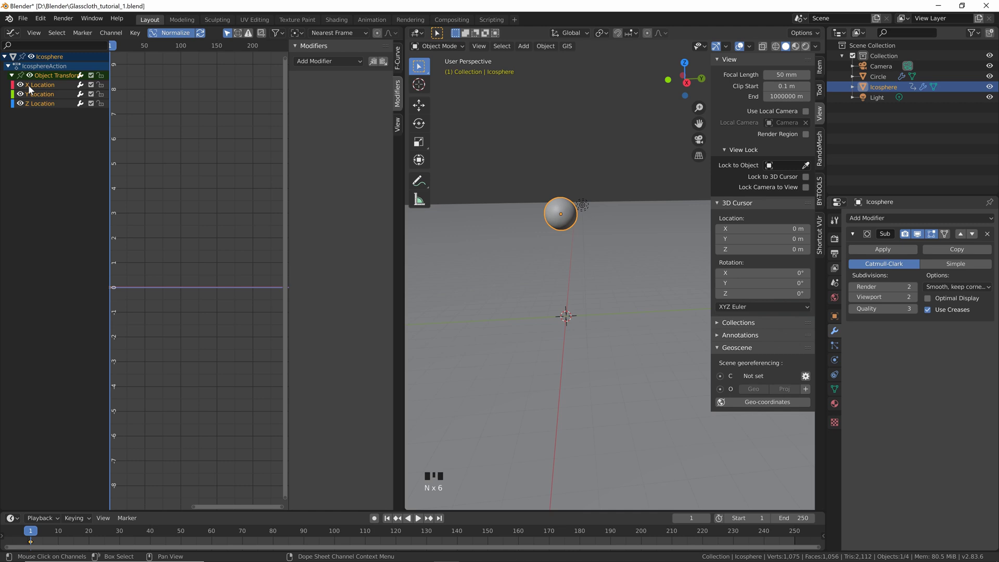
left_click(326, 61)
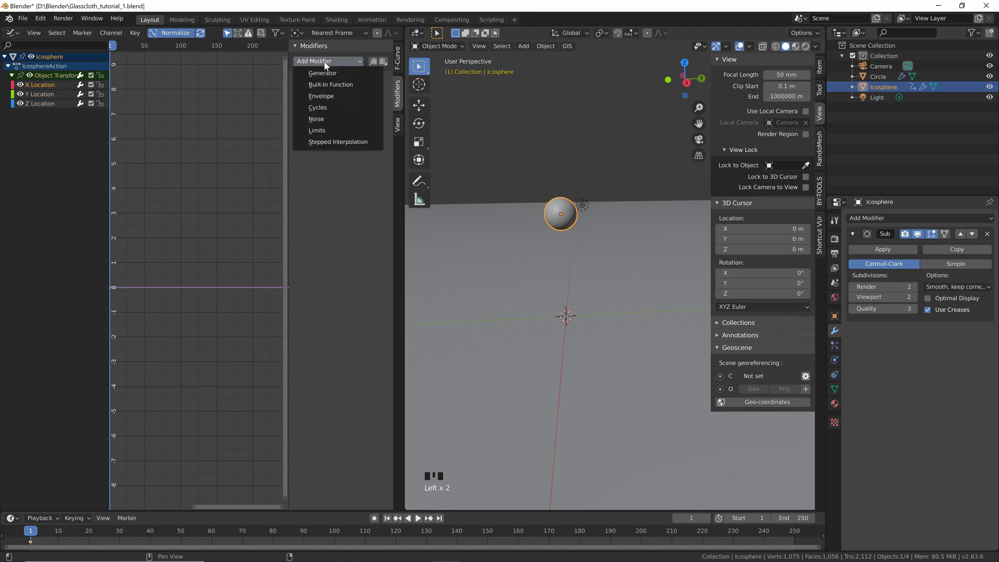
left_click(328, 119)
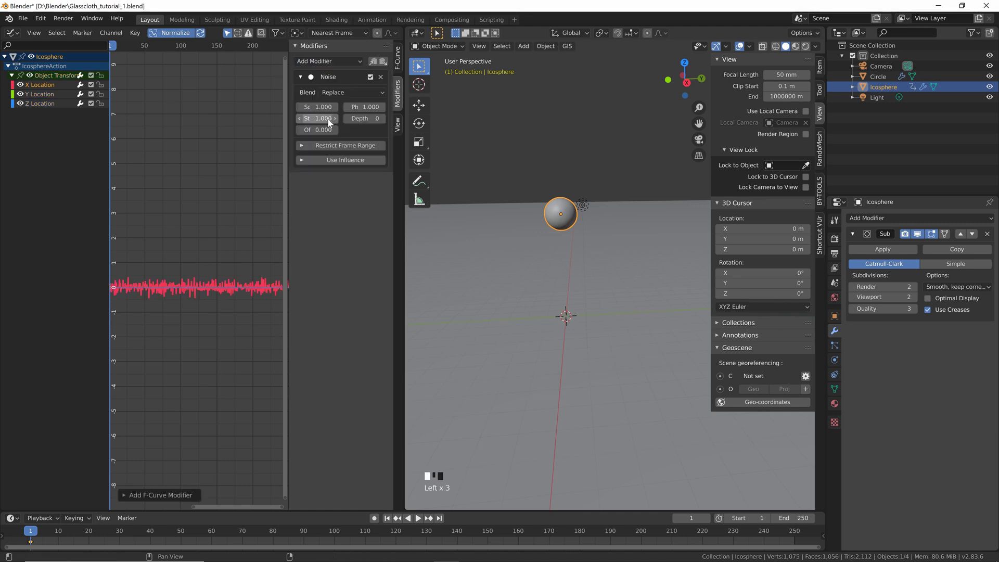
mouse_move(322, 107)
left_mouse_down()
mouse_move(348, 107)
mouse_move(318, 117)
left_mouse_up()
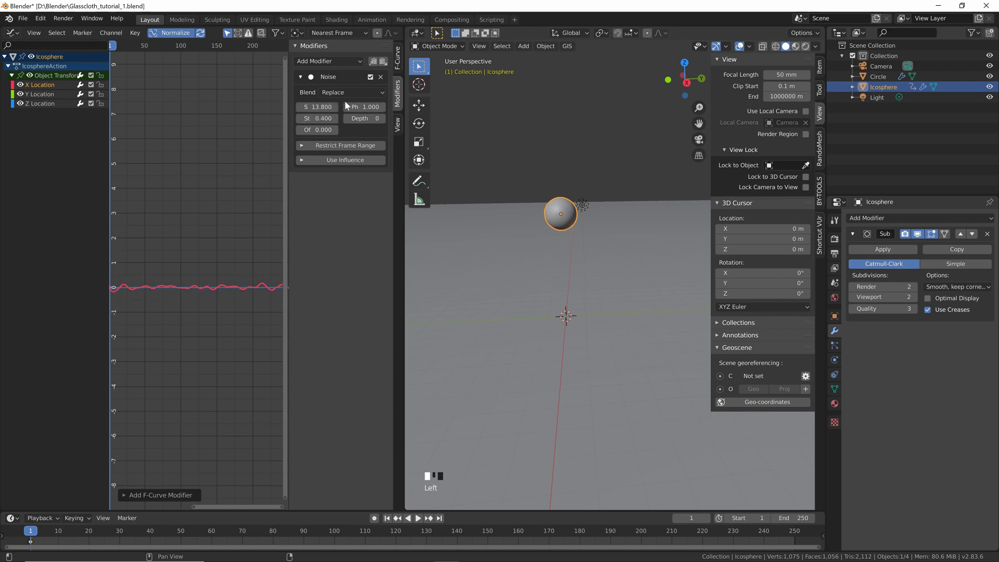
left_click(327, 106)
left_click(361, 109)
Copy the X Location curve's Noise modifier to the Y Location curve and set its phase there to 10.6.
left_click(40, 94)
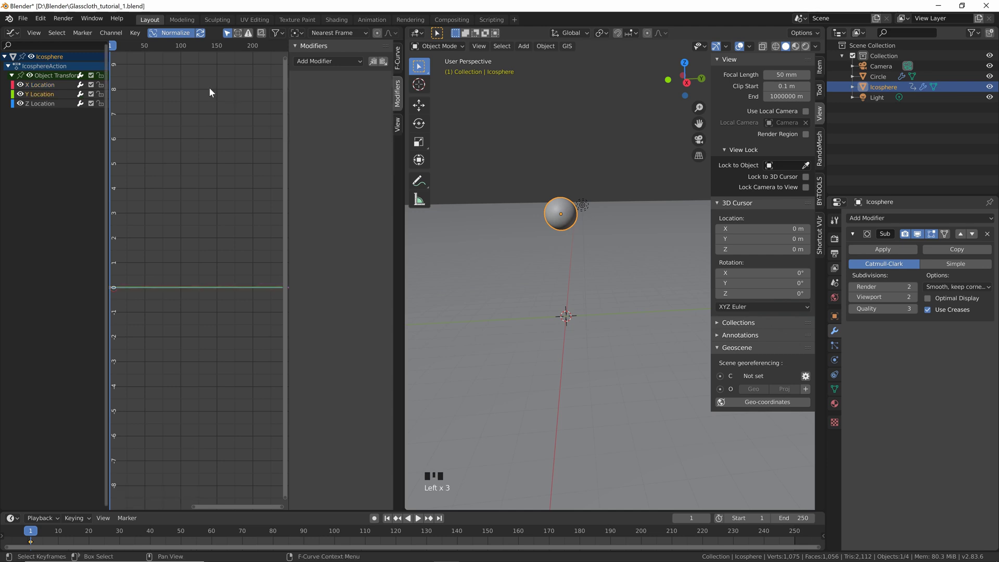
left_click(41, 84)
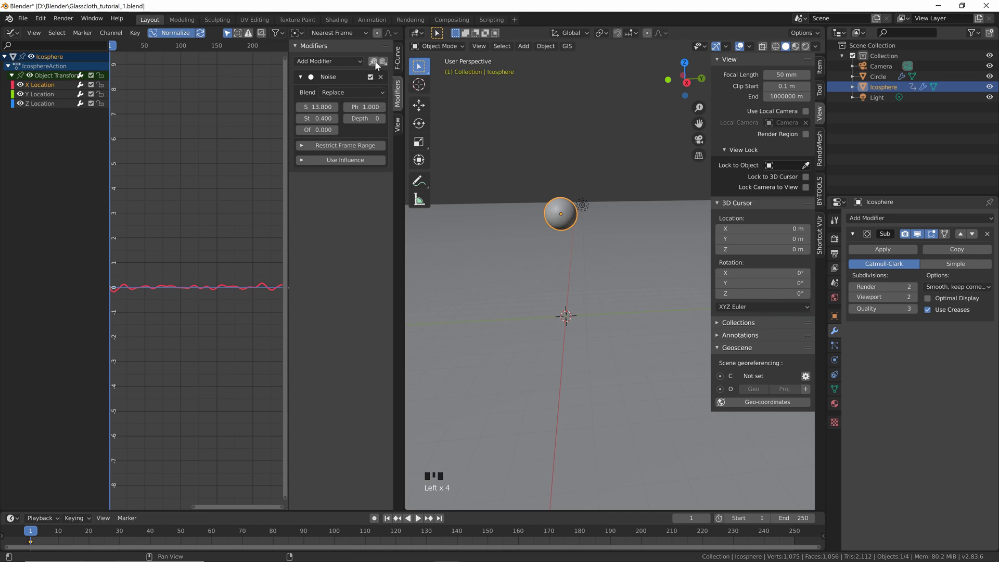
left_click(46, 94)
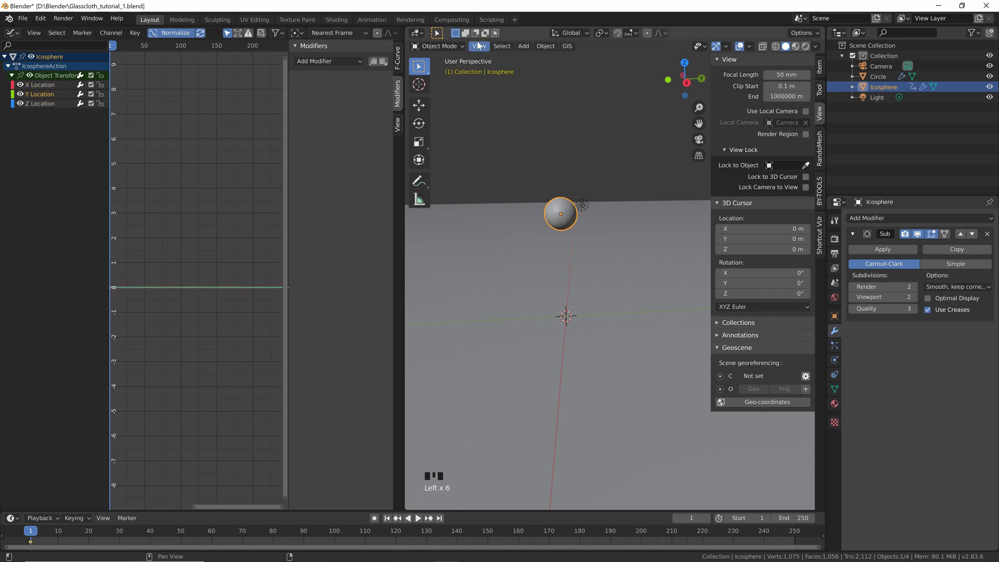
left_click(383, 61)
left_click_drag(372, 104, 432, 104)
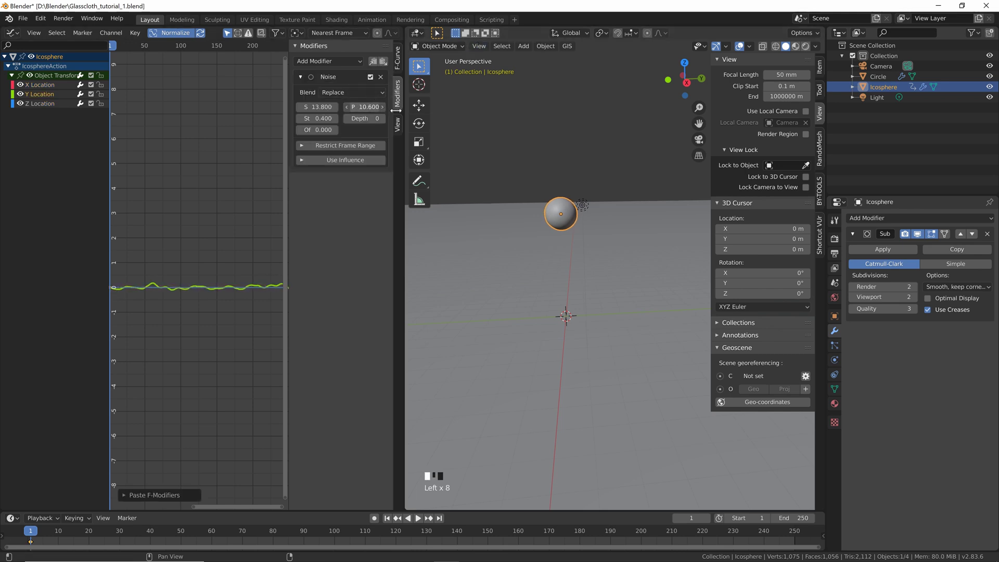
Paste the copied Noise modifier onto the Z Location curve and set its phase to 15.5.
left_click(45, 103)
left_click(383, 61)
left_click_drag(366, 106, 402, 106)
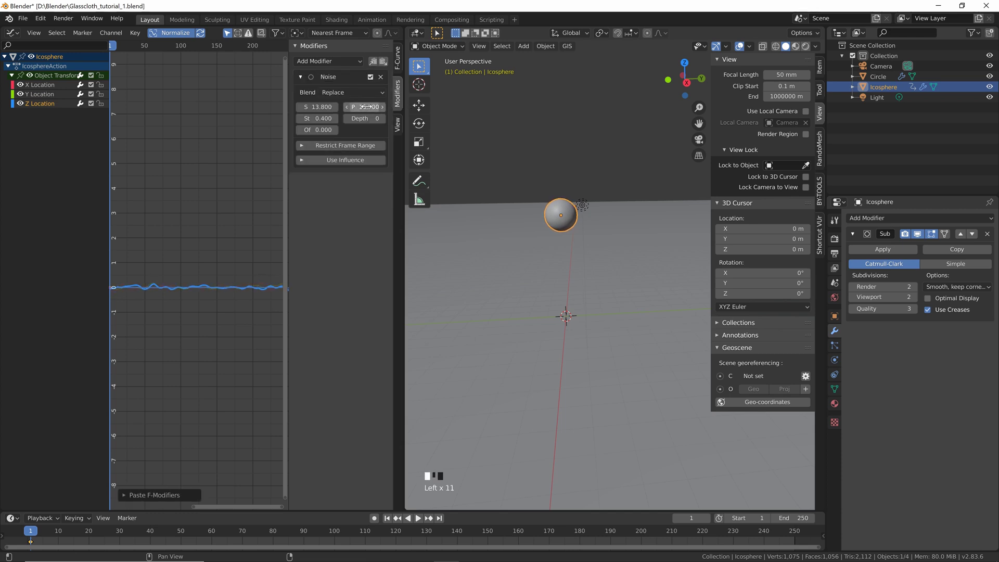
Play the animation to check the sphere's noise motion, stop playback and hide the 3D viewport's sidebar.
key("space")
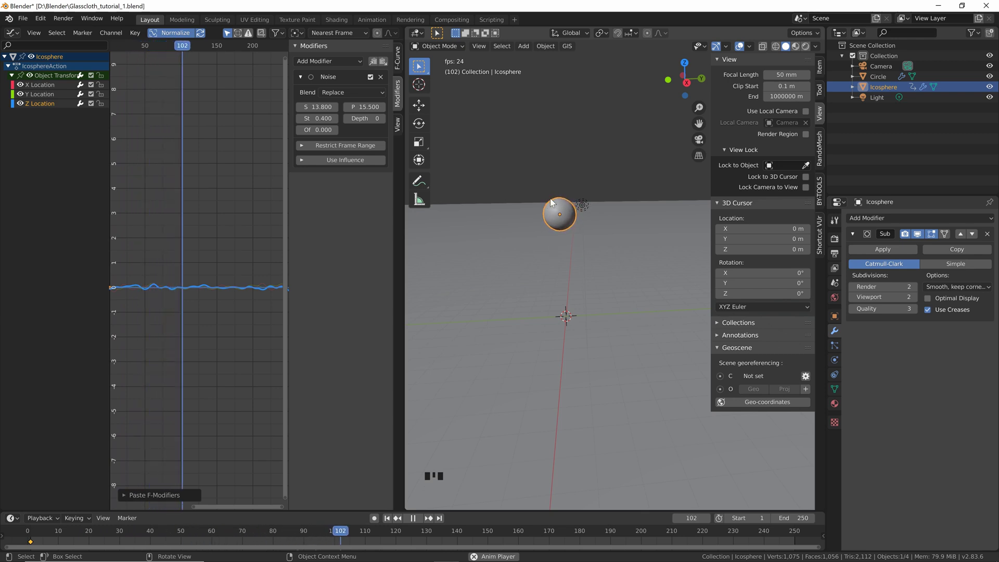
key("space")
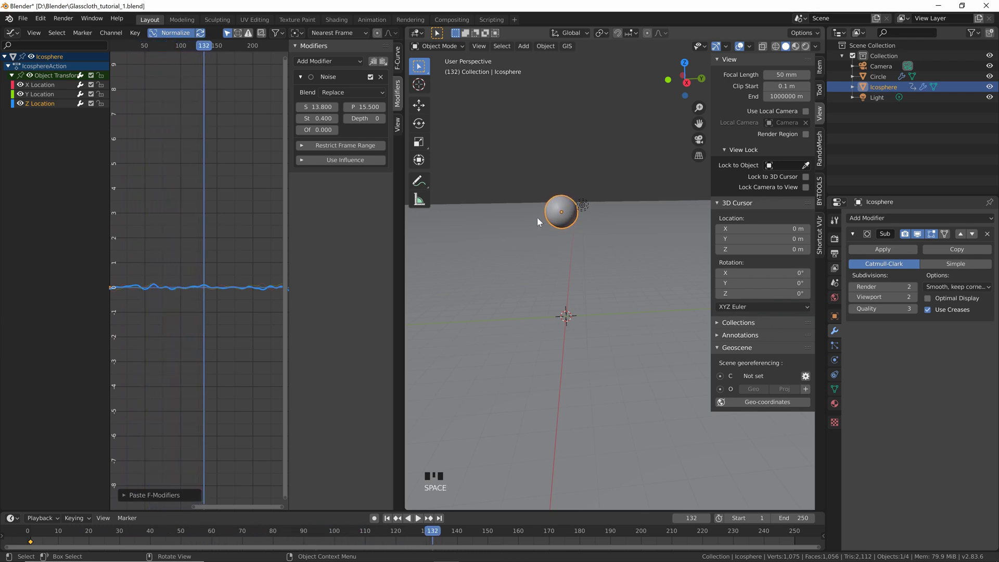
key("n")
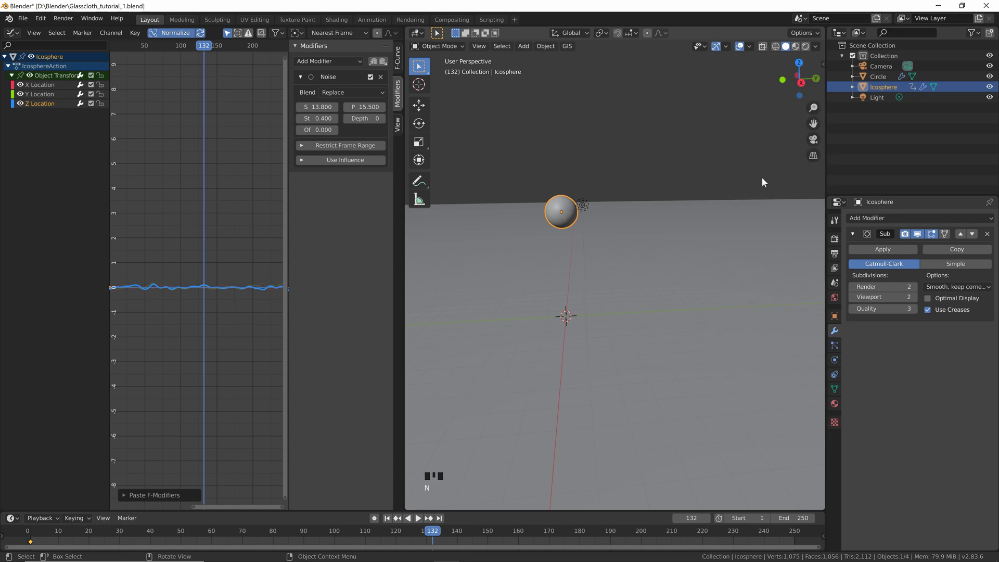
Duplicate the ico sphere, offset the copy about 0.26, -1.97, -2.34 m, and play the animation to check it.
middle_click_drag(602, 226, 579, 214)
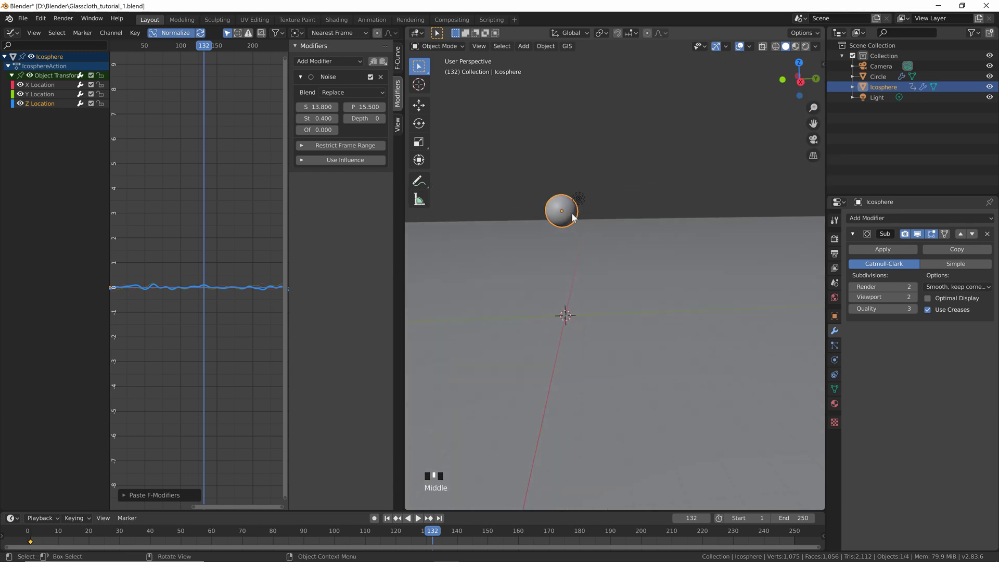
key("shift+d")
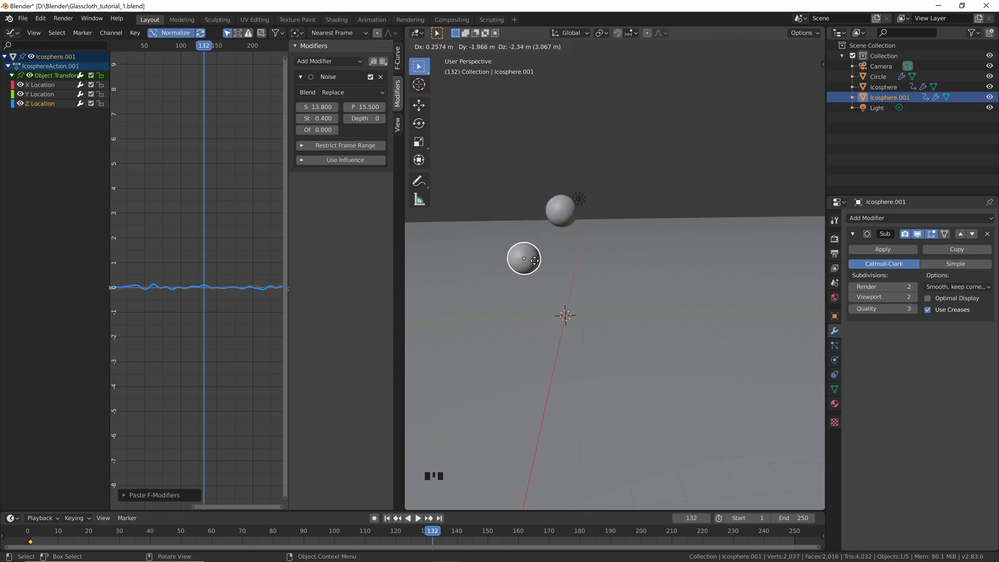
left_click(534, 260)
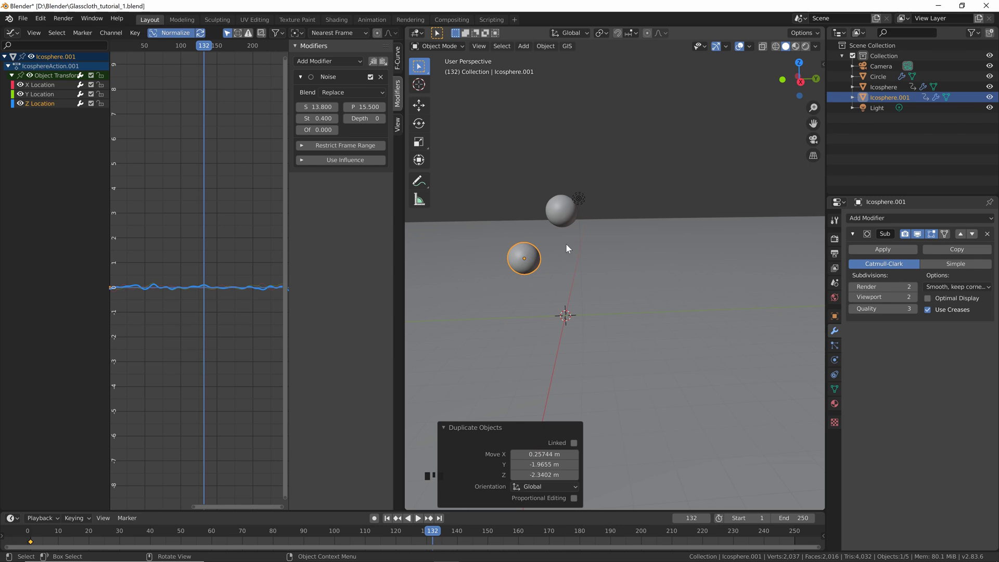
key("space")
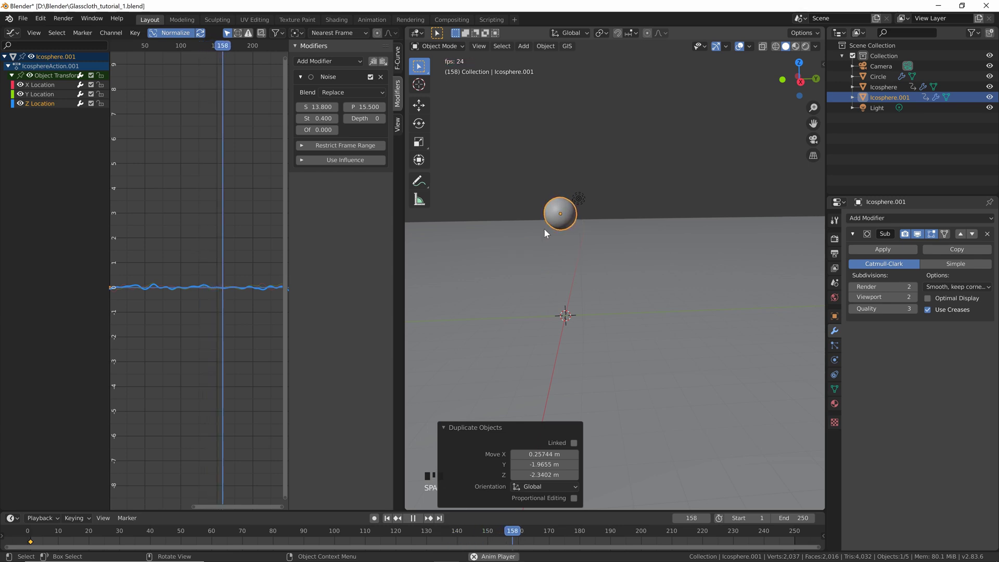
key("space")
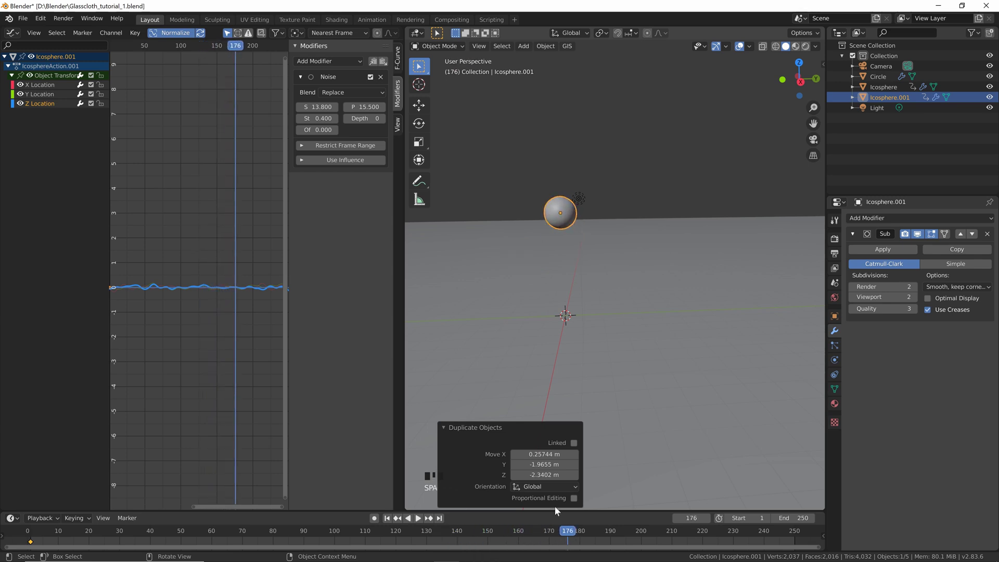
At frame 1, move the duplicate about 0.21, -2.03, -2.09 m, insert a Location keyframe and check the playback.
left_click(30, 547)
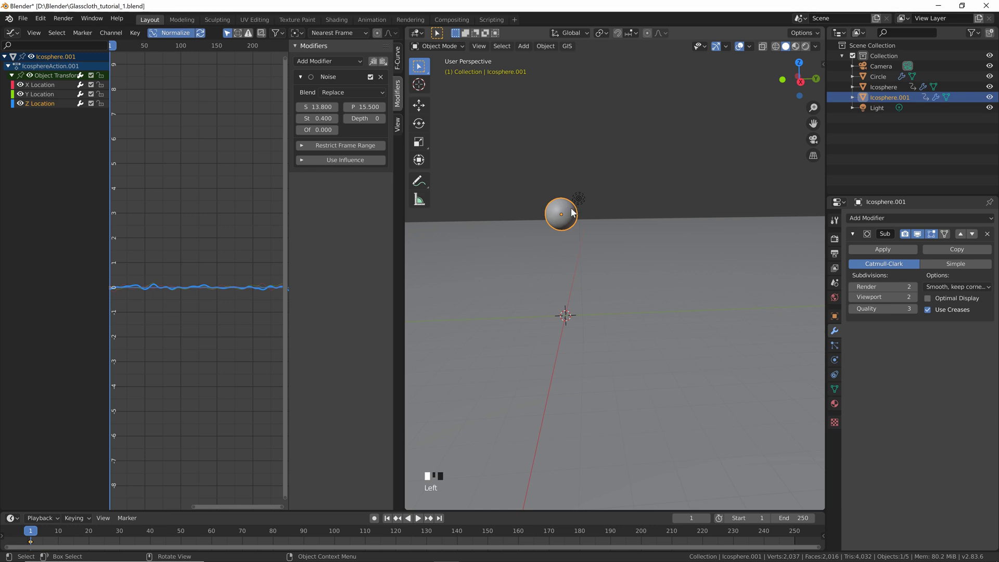
key("shift+d")
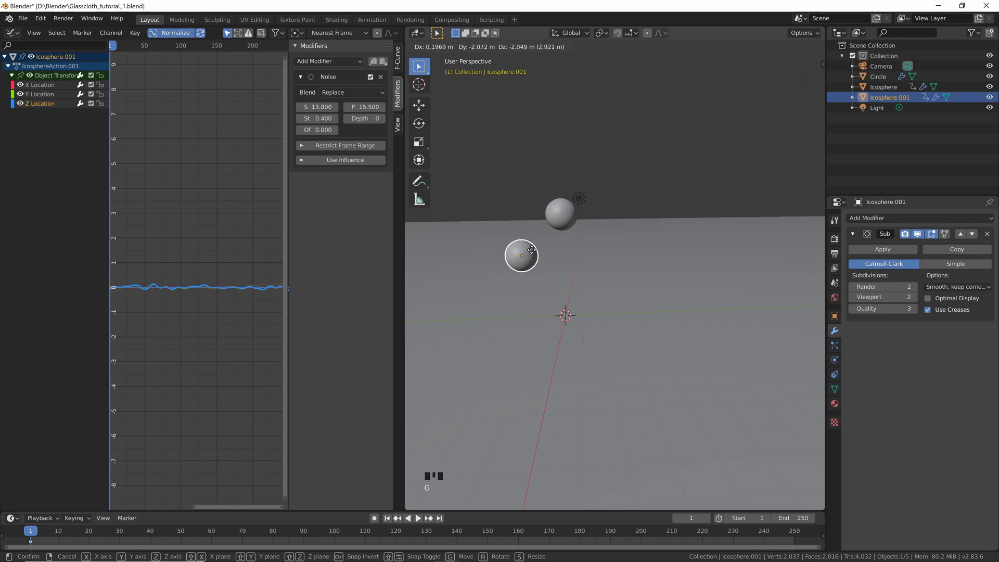
left_click(536, 255)
key("i")
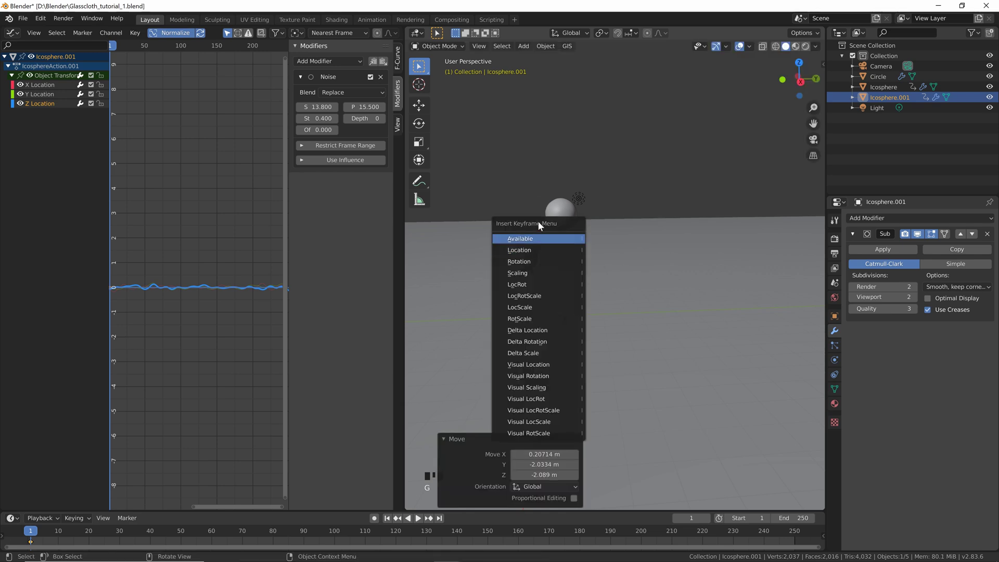
left_click(531, 250)
key("space")
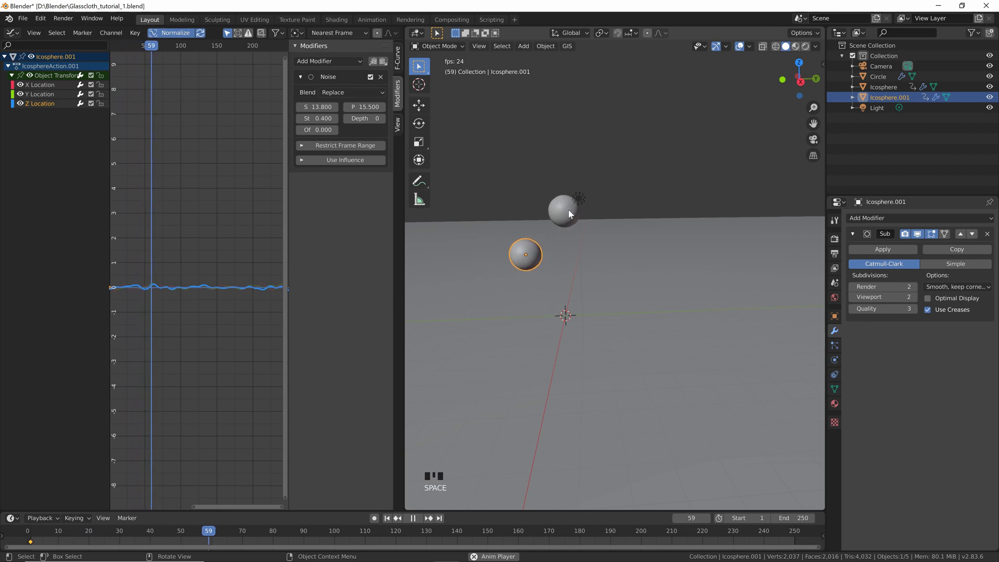
key("space")
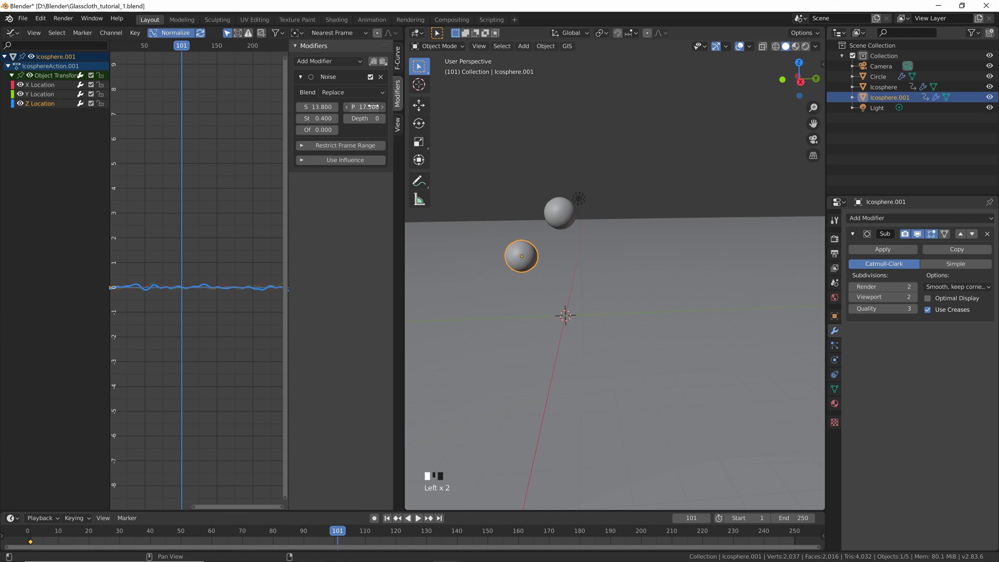
Vary the noise on the duplicate's location curves, setting X Location to scale 15.3 and phase 8, and check the playback.
left_click_drag(316, 106, 368, 107)
left_click(56, 94)
left_click_drag(358, 106, 383, 111)
left_click(40, 85)
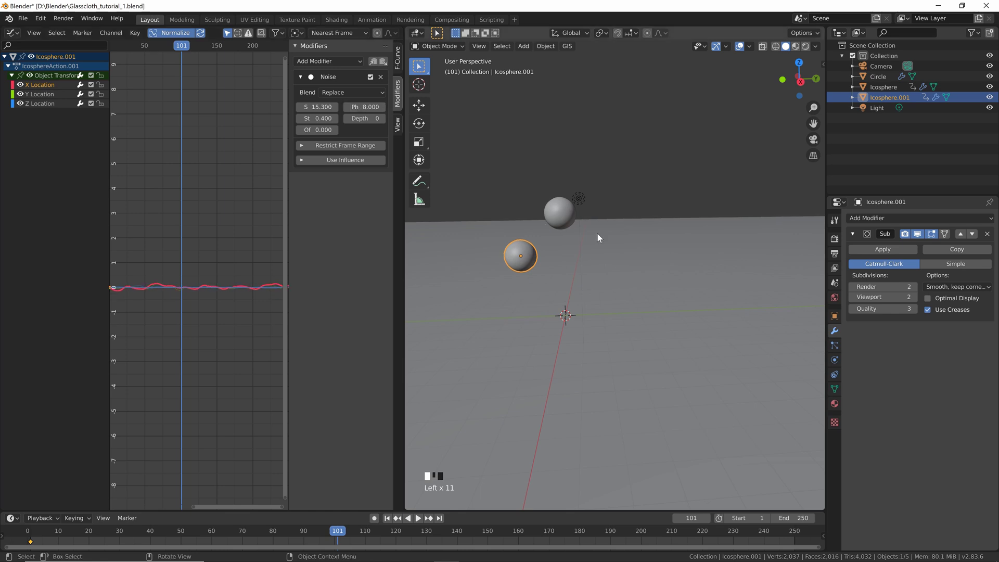
key("space")
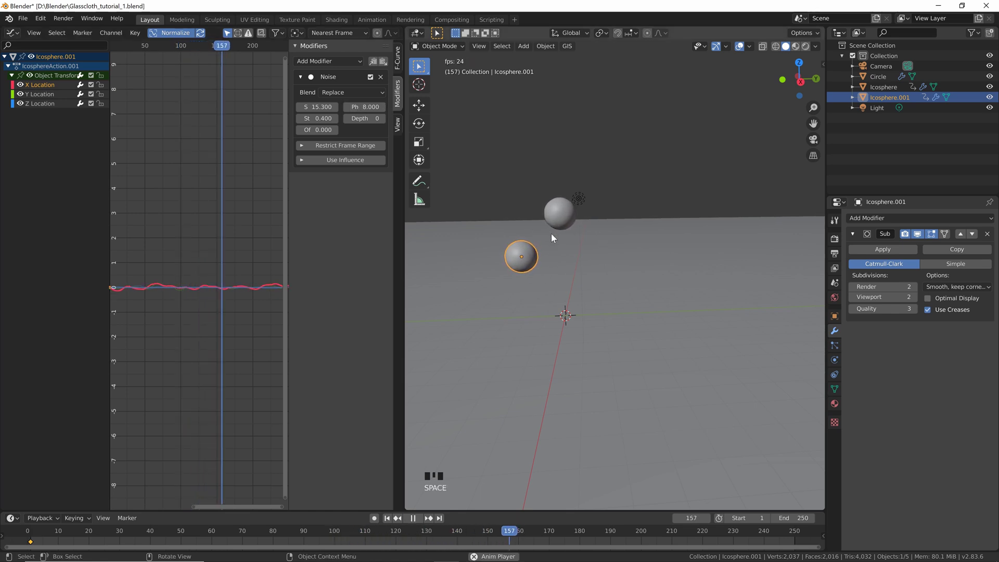
key("space")
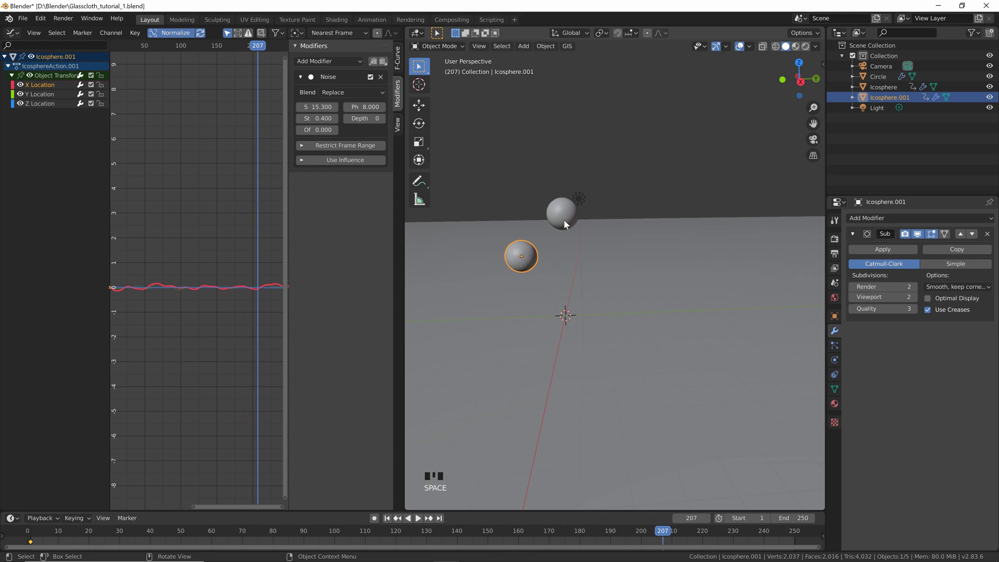
At frame 1, duplicate the original sphere, offset the copy about 0.49, 1.18, -2.19 m, and insert a Location keyframe.
left_click(387, 518)
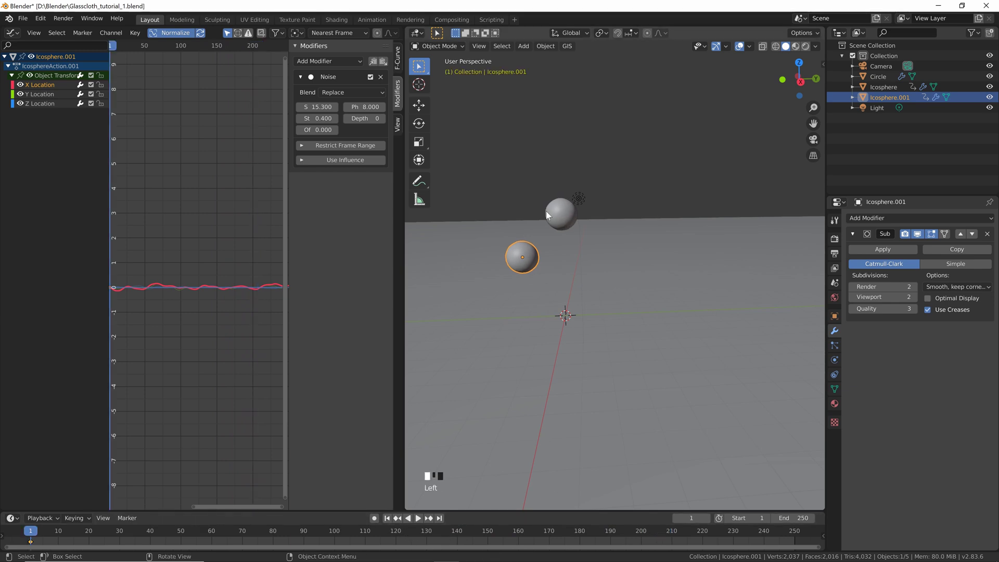
left_click(569, 219)
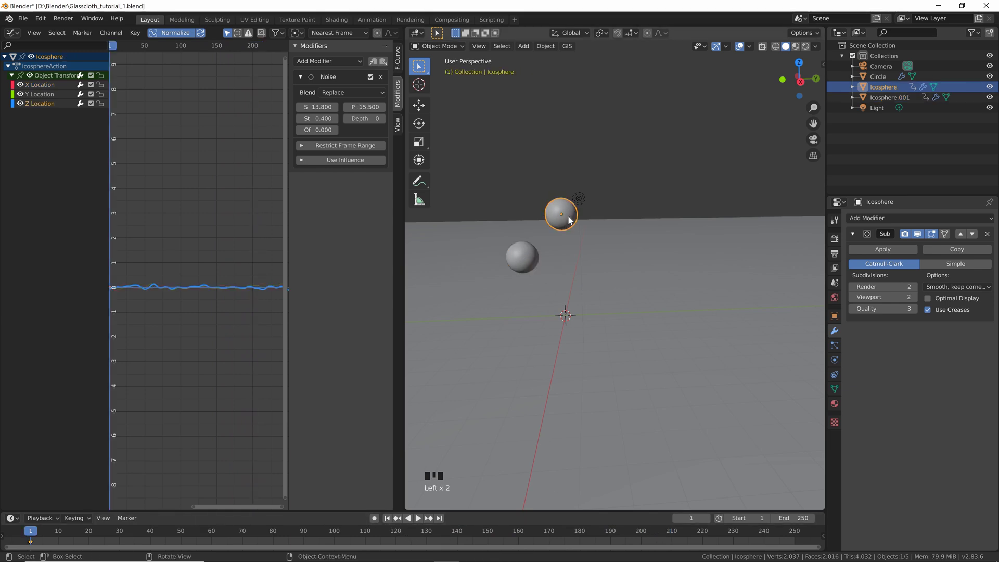
key("shift+d")
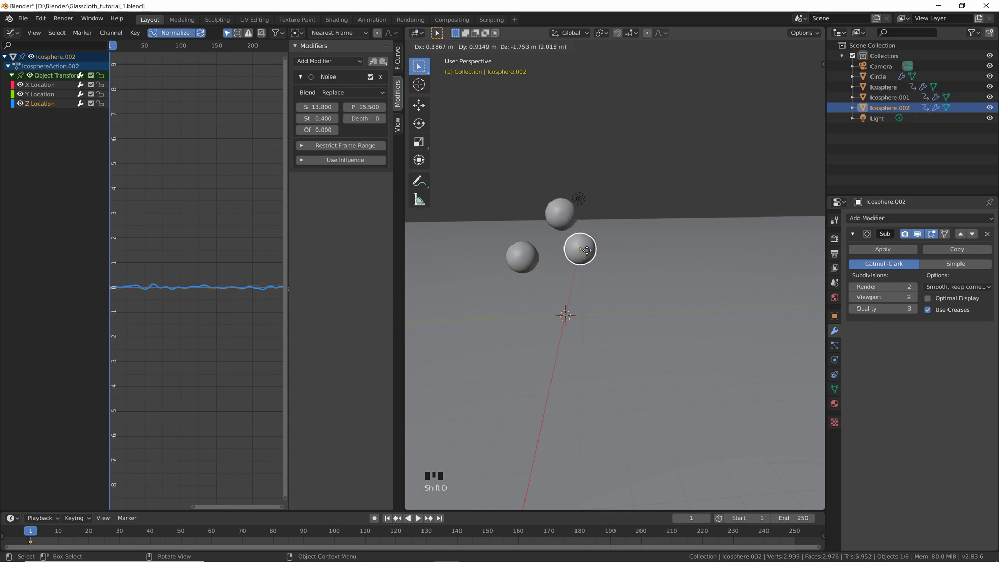
left_click(592, 258)
key("i")
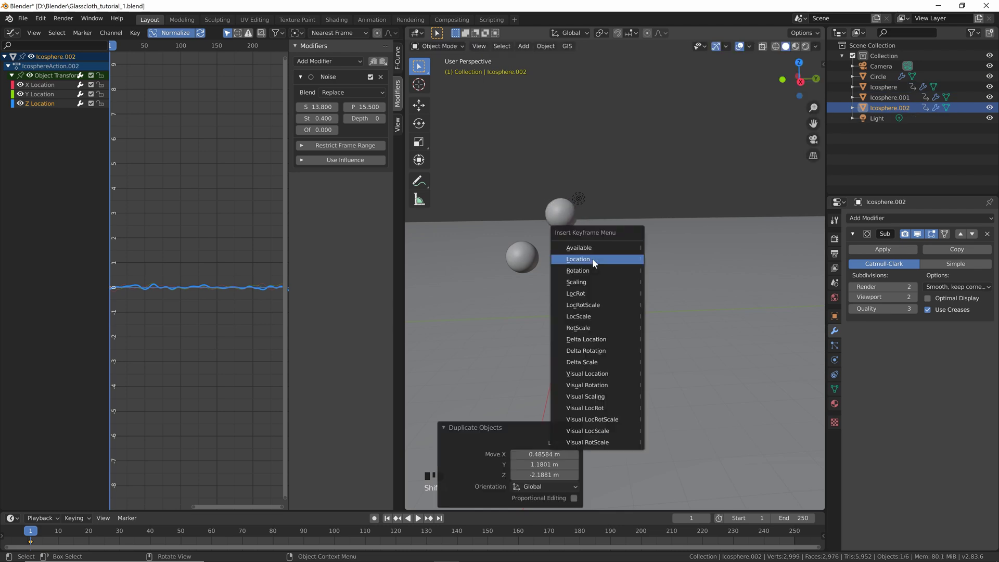
left_click(592, 259)
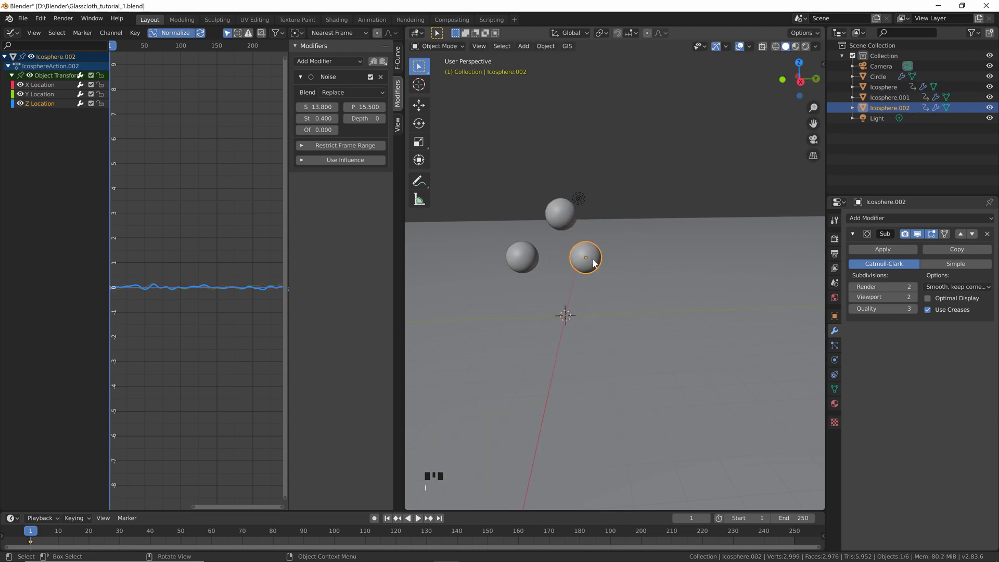
Vary the noise on the third sphere's location curves, setting the X Location scale to 16.9, and check the playback.
left_click_drag(364, 106, 385, 107)
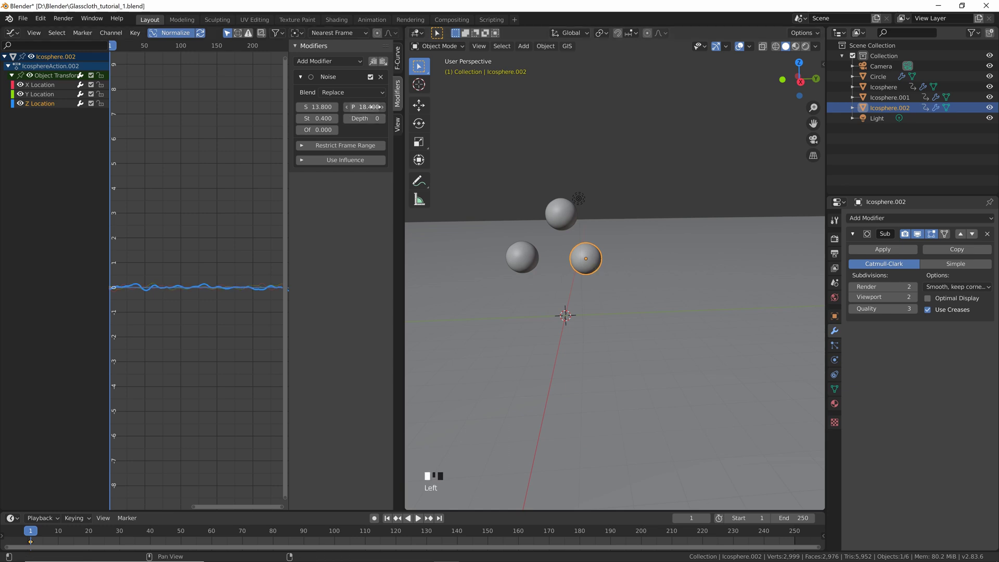
left_click_drag(321, 110, 318, 108)
left_click(50, 95)
left_click_drag(367, 107, 384, 107)
left_click(42, 85)
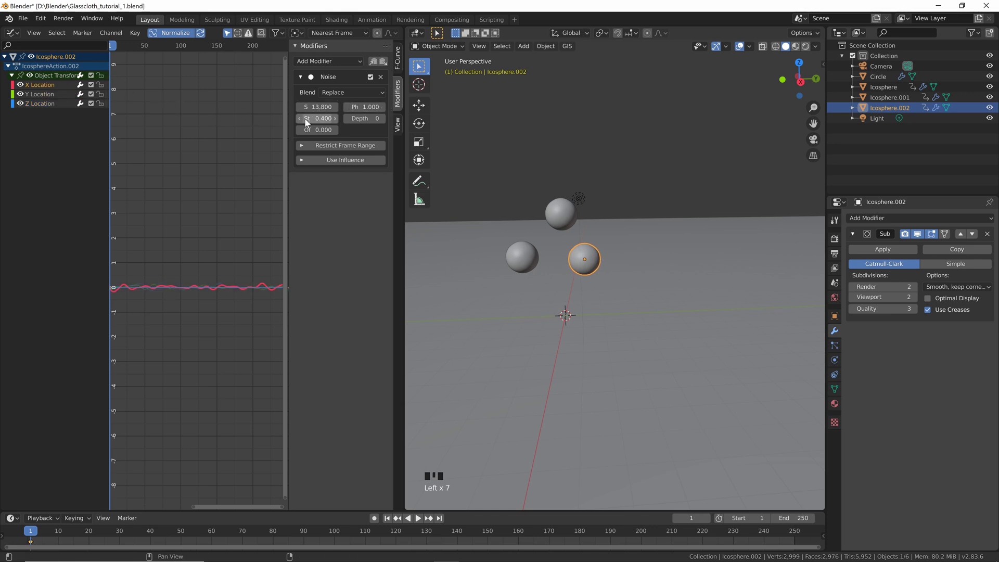
left_click_drag(317, 106, 346, 107)
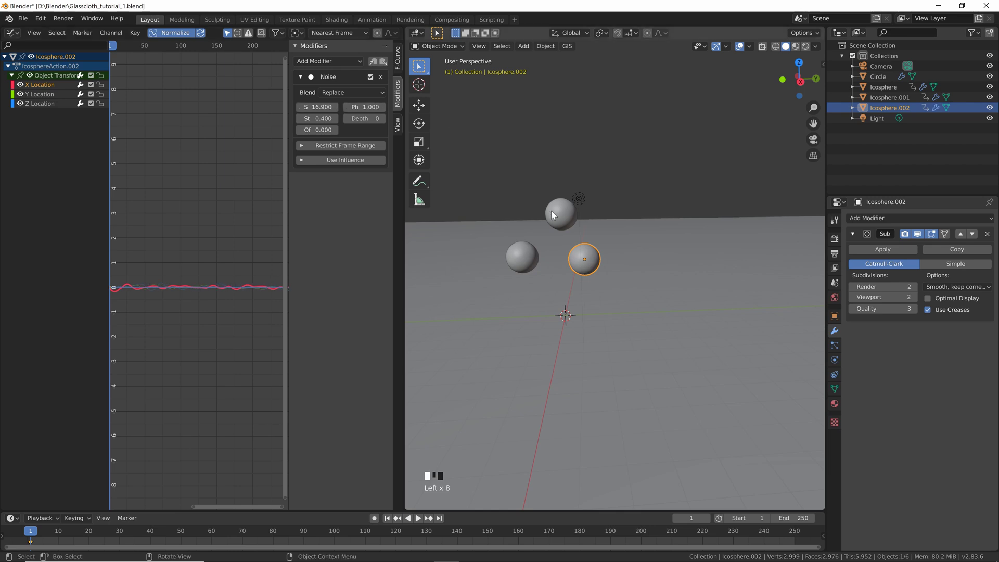
key("space")
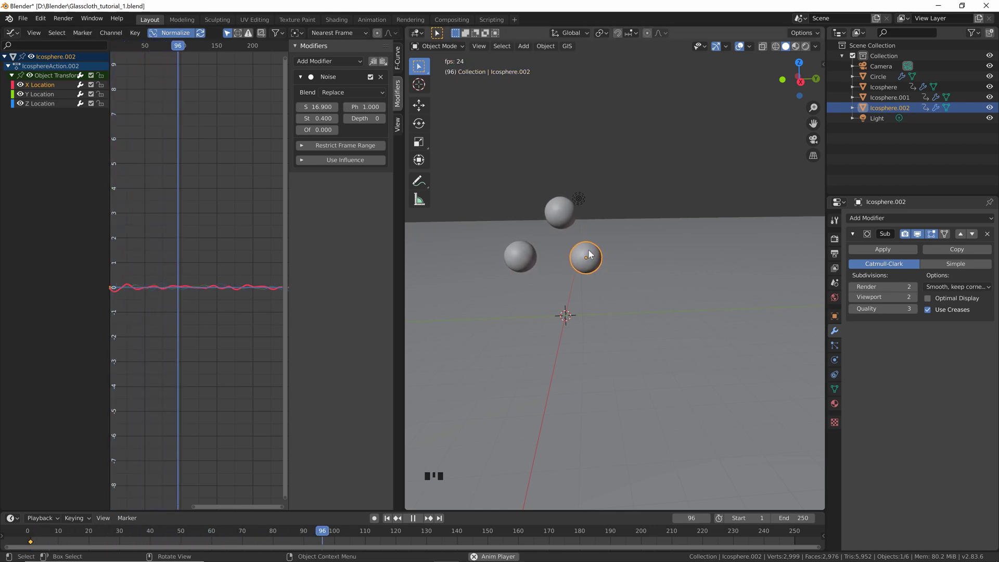
key("space")
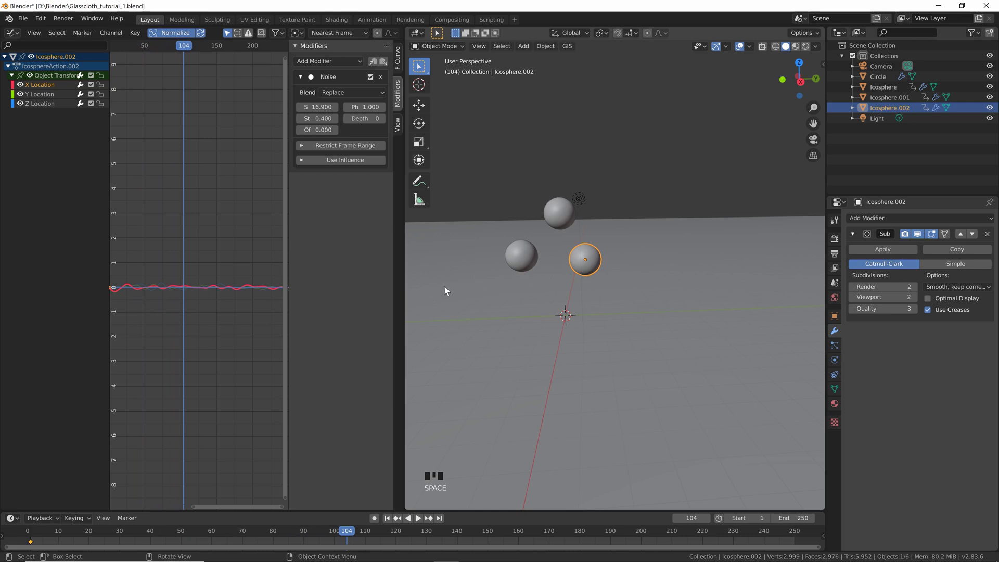
Join the 3D viewport over the Graph Editor area to close it, and save the file.
right_click(403, 298)
left_click(404, 297)
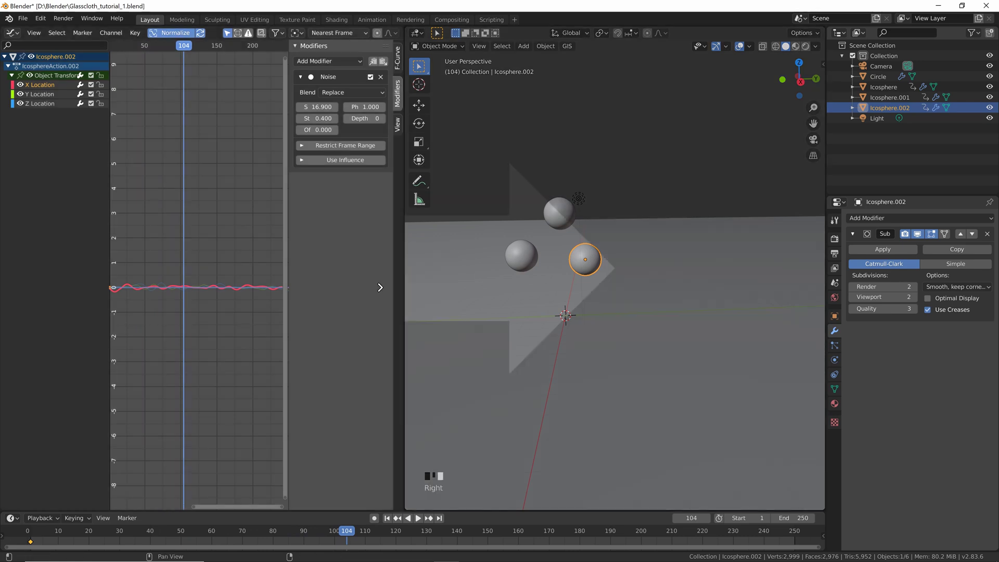
left_click(213, 258)
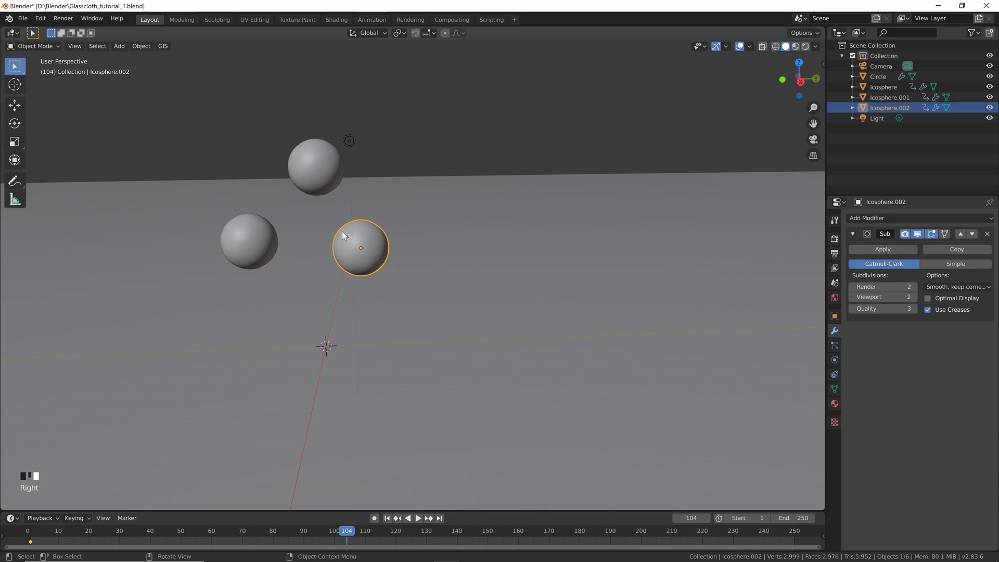
scroll(338, 231, "down", 4)
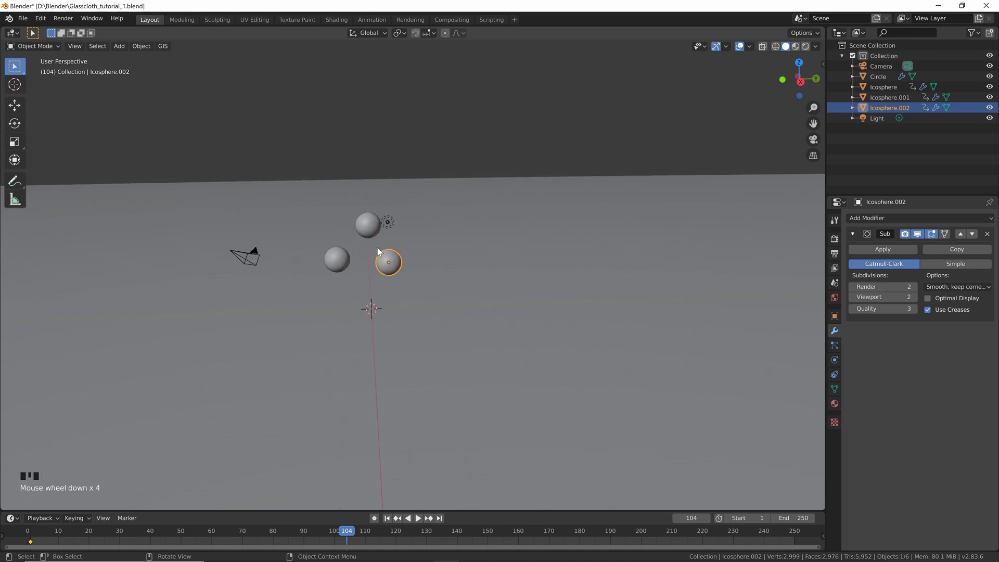
key("ctrl+s")
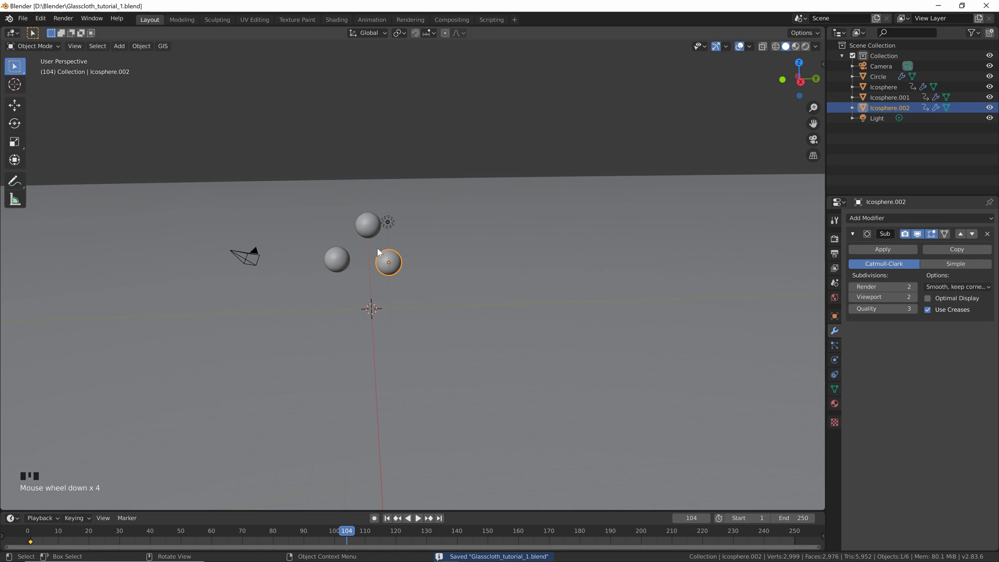
left_click(21, 18)
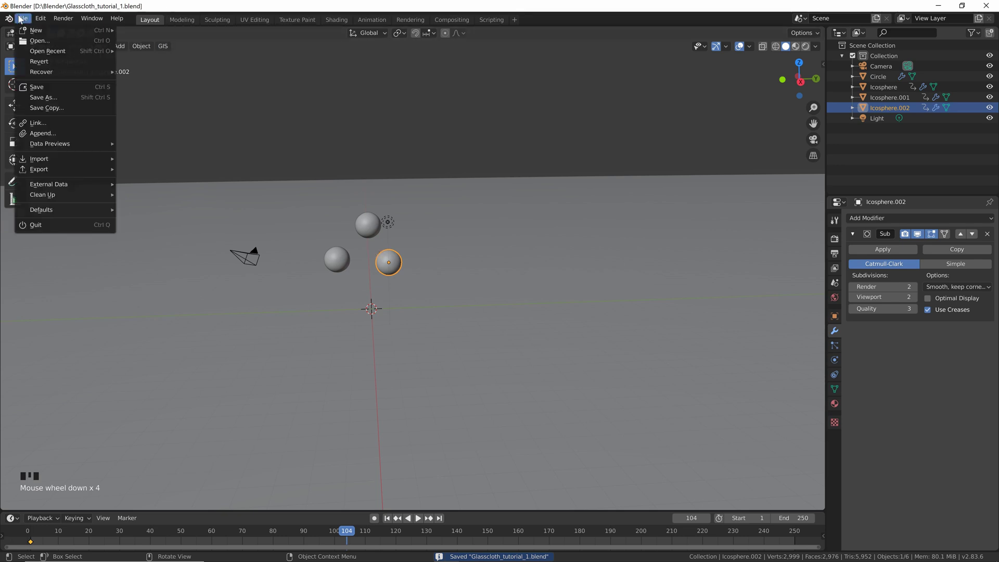
Enable Collision physics on the third sphere, Icosphere.002.
scroll(381, 255, "up", 2)
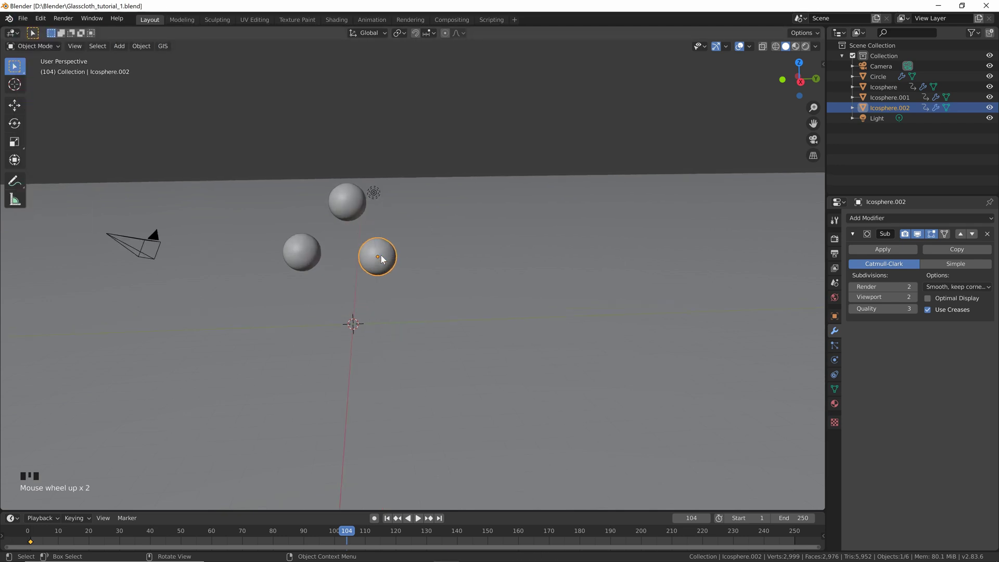
middle_click_drag(393, 221, 460, 206)
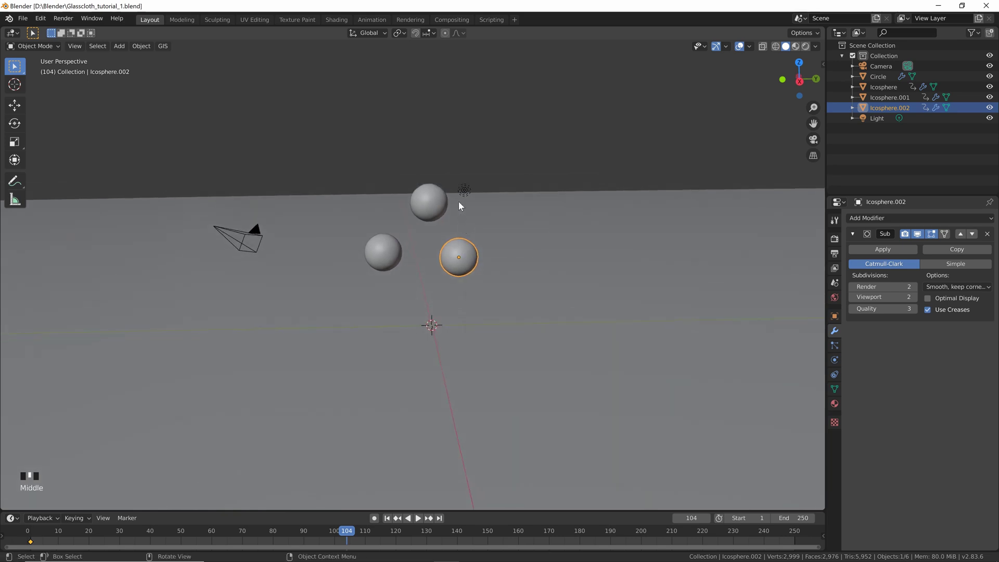
left_click(430, 217)
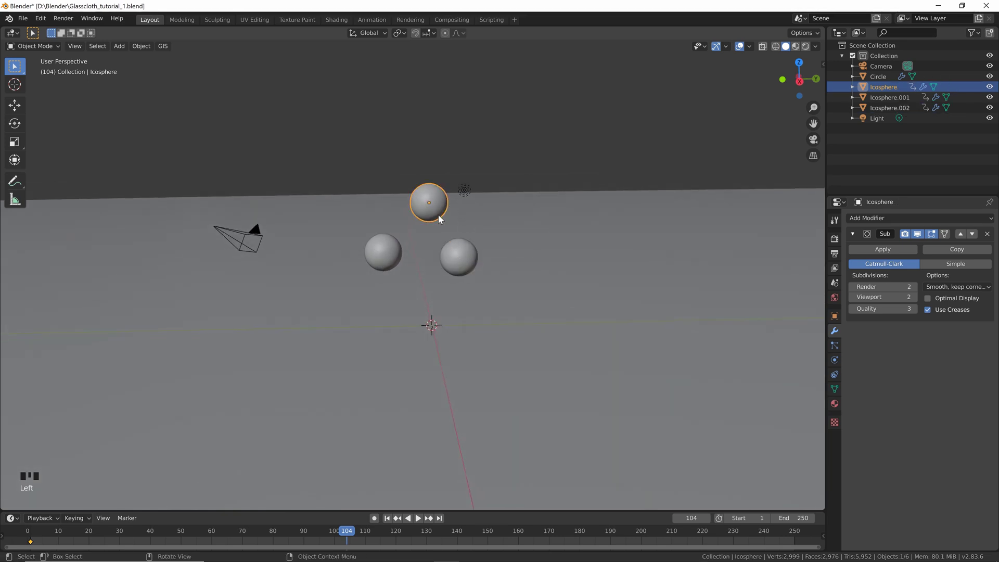
left_click(464, 190)
left_click(458, 255)
left_click(445, 218)
left_click(457, 254)
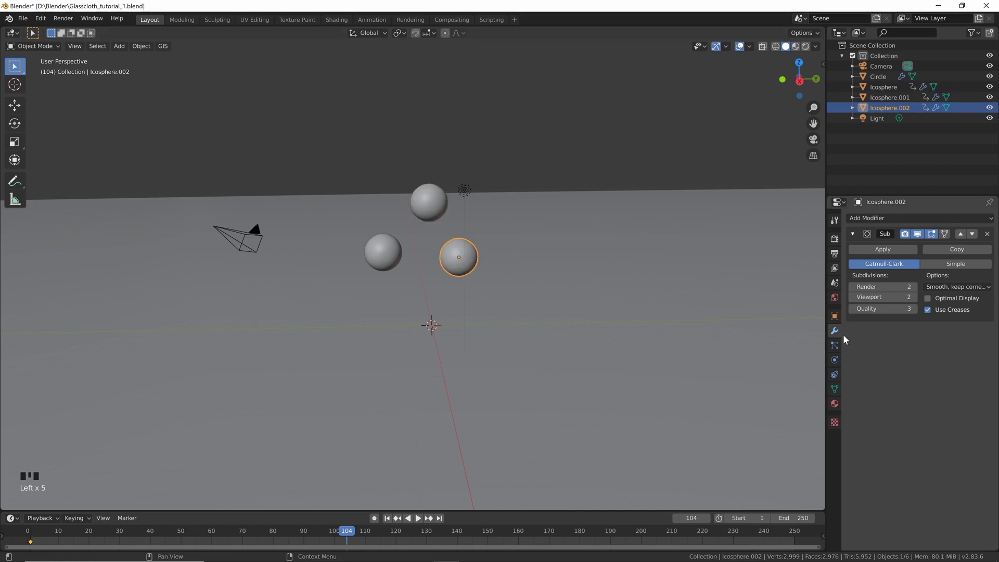
left_click(835, 361)
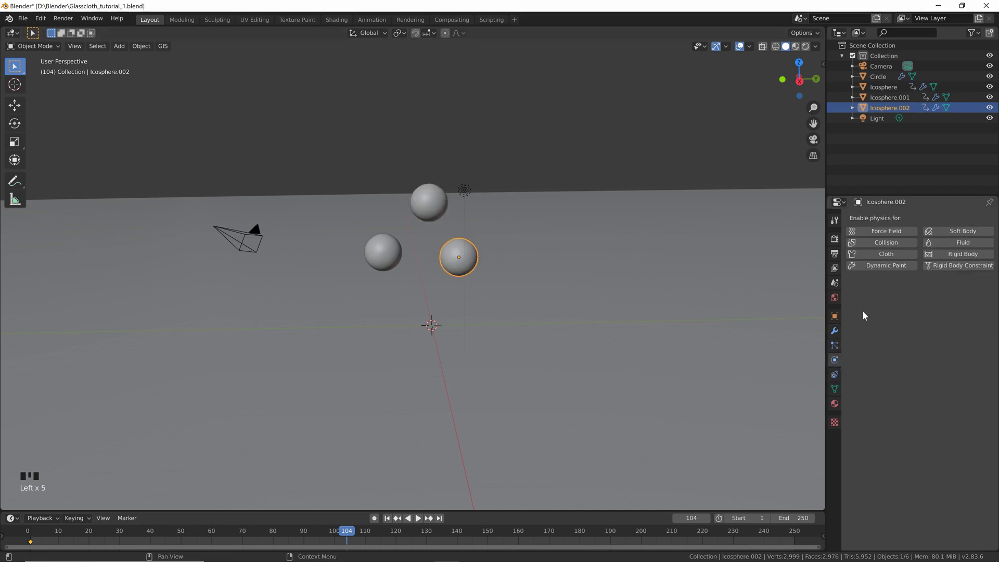
left_click(884, 242)
Enable Collision physics on the other two spheres, Icosphere and Icosphere.001.
left_click(416, 203)
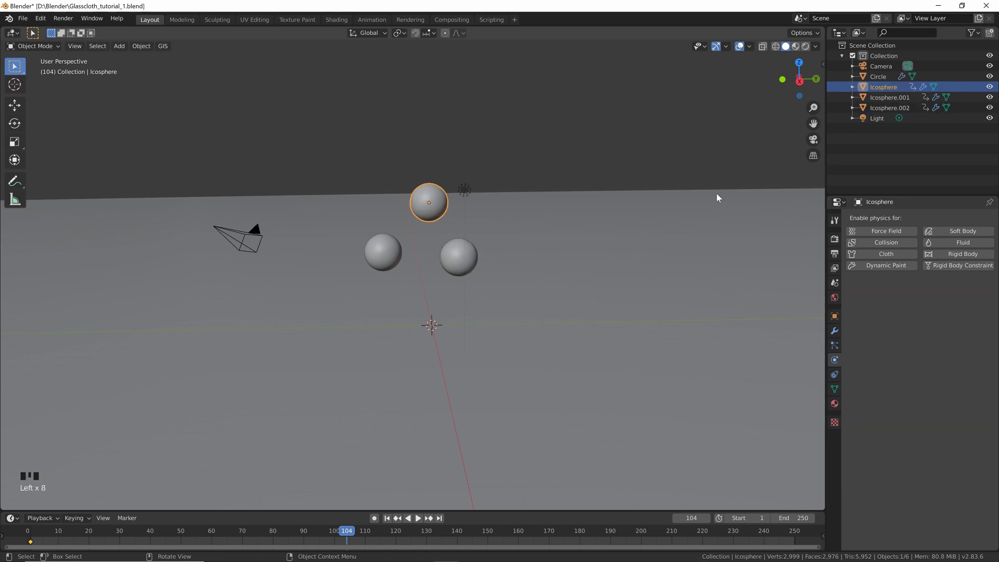
left_click(885, 242)
left_click(383, 251)
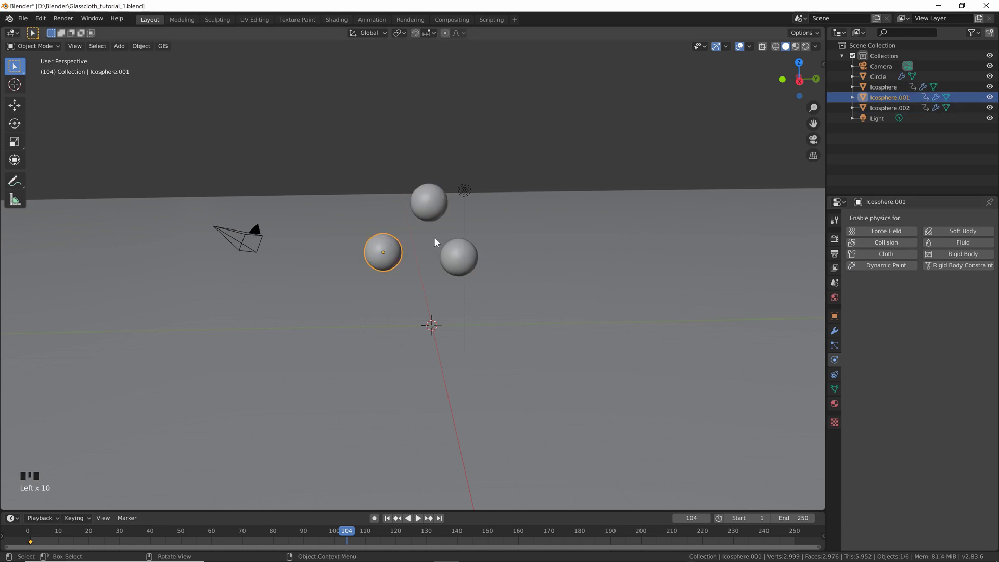
left_click(888, 244)
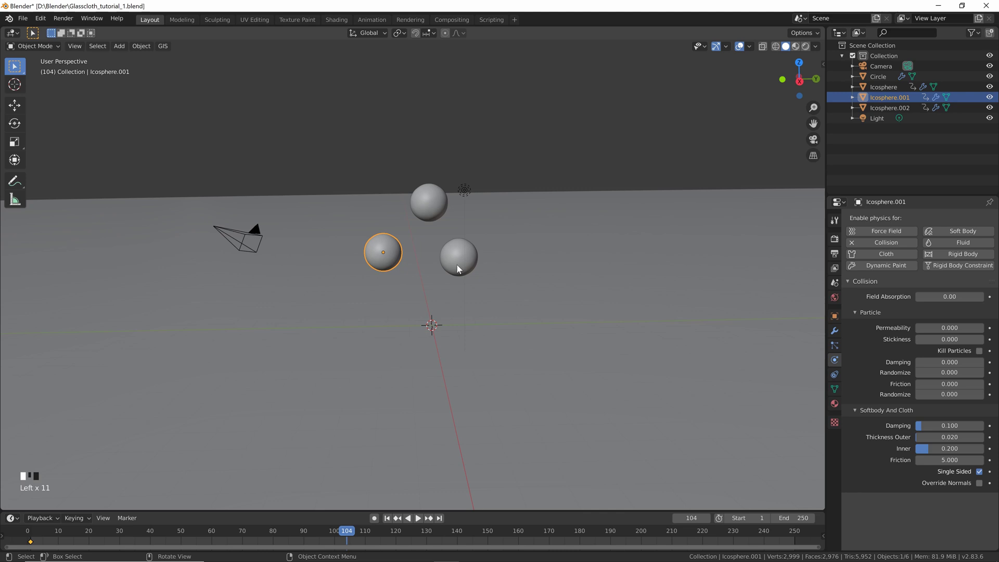
Add a plane mesh and raise it about 6.44 m along Z, above the top sphere.
key("shift+a")
mouse_move(457, 264)
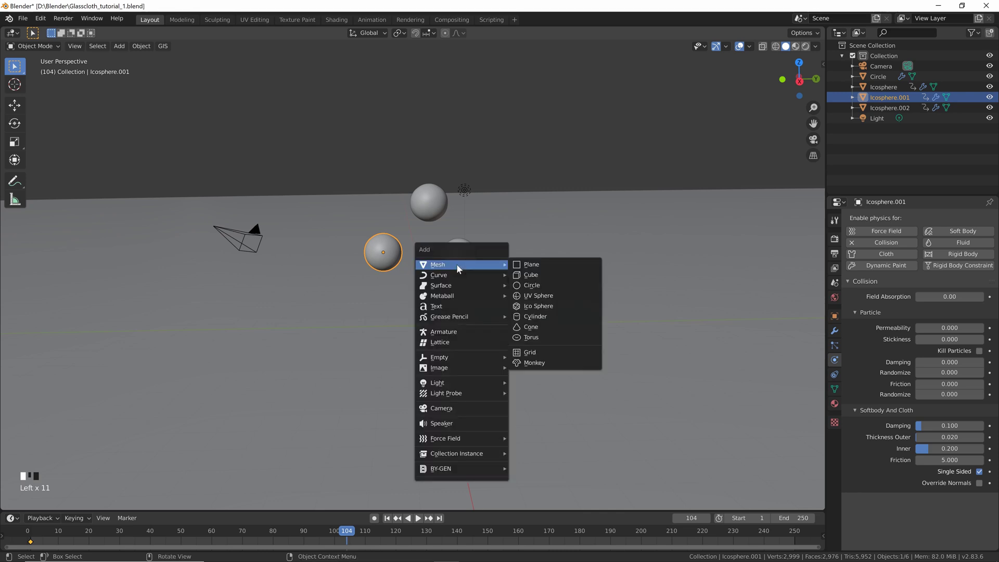
left_click(529, 264)
key("g")
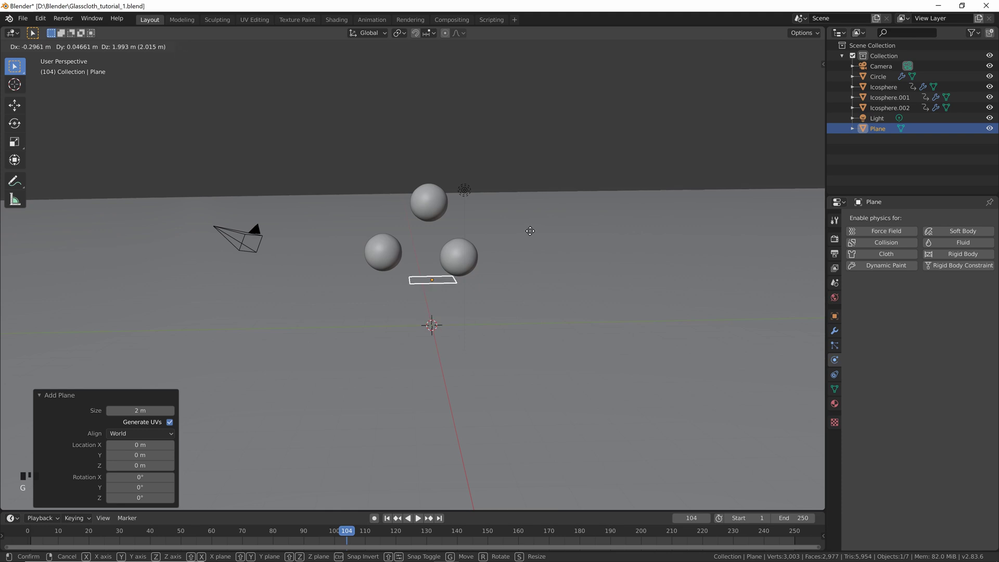
key("z")
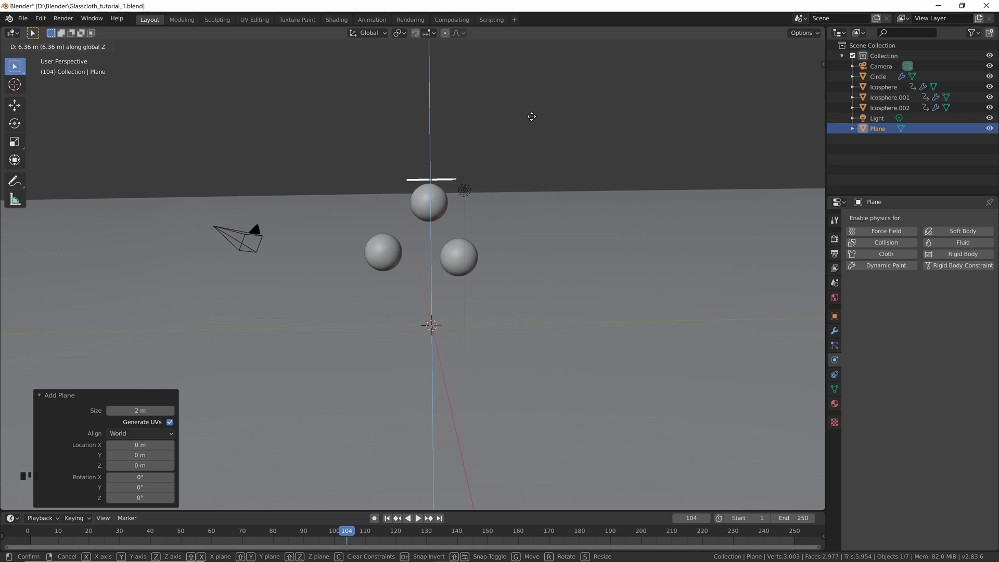
left_click(533, 115)
Scale the plane uniformly by 7.
middle_click_drag(515, 133, 519, 148)
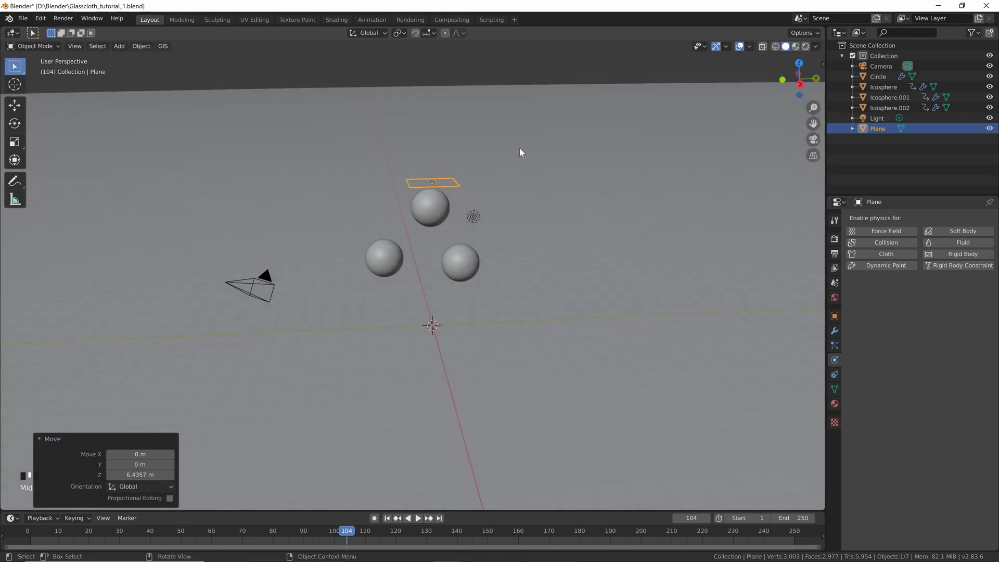
key("s")
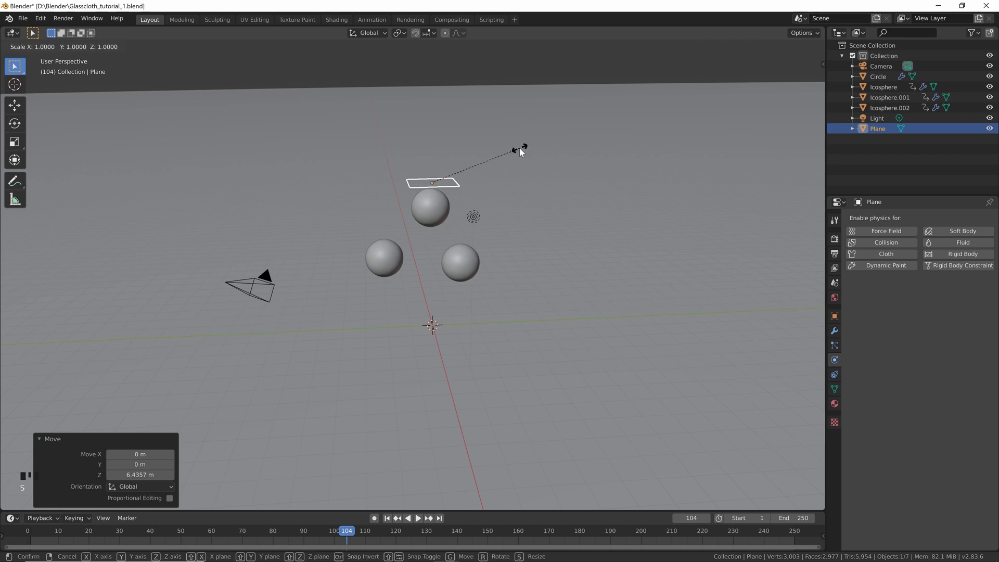
type("7")
key("Return")
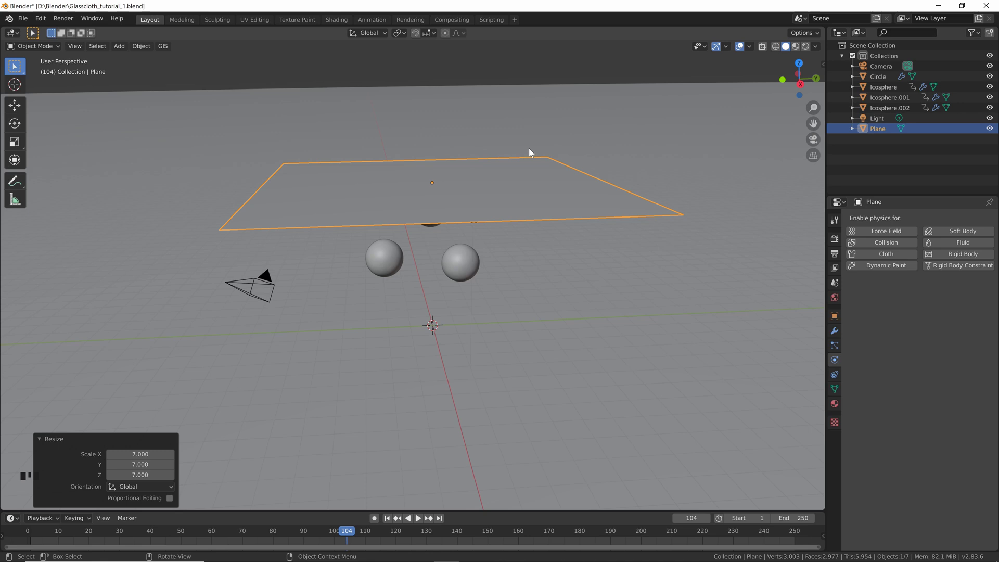
Enable Cloth physics on the plane, test the simulation from frame 1, and return to the first frame.
scroll(531, 156, "down", 3)
middle_click_drag(528, 177, 521, 162)
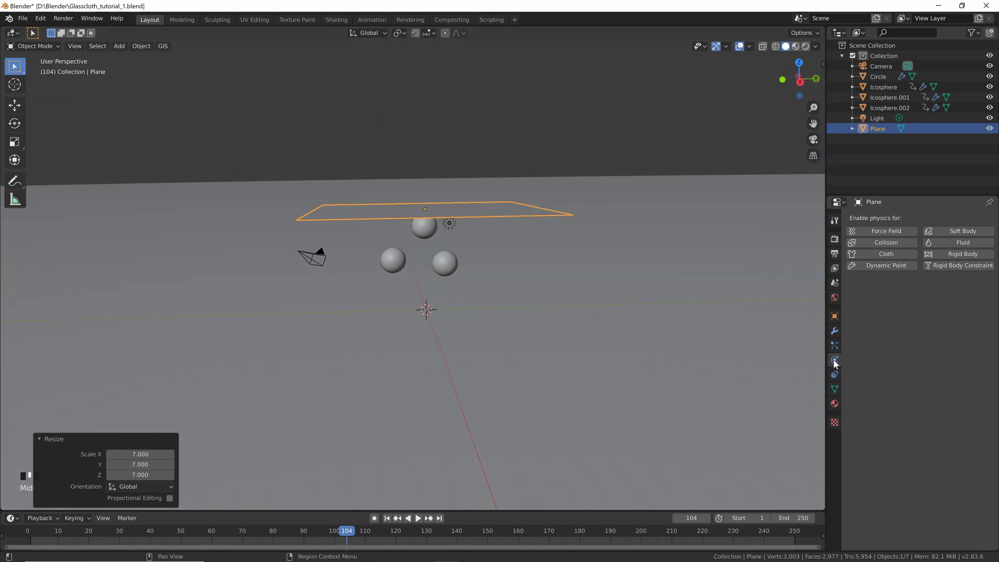
left_click(880, 252)
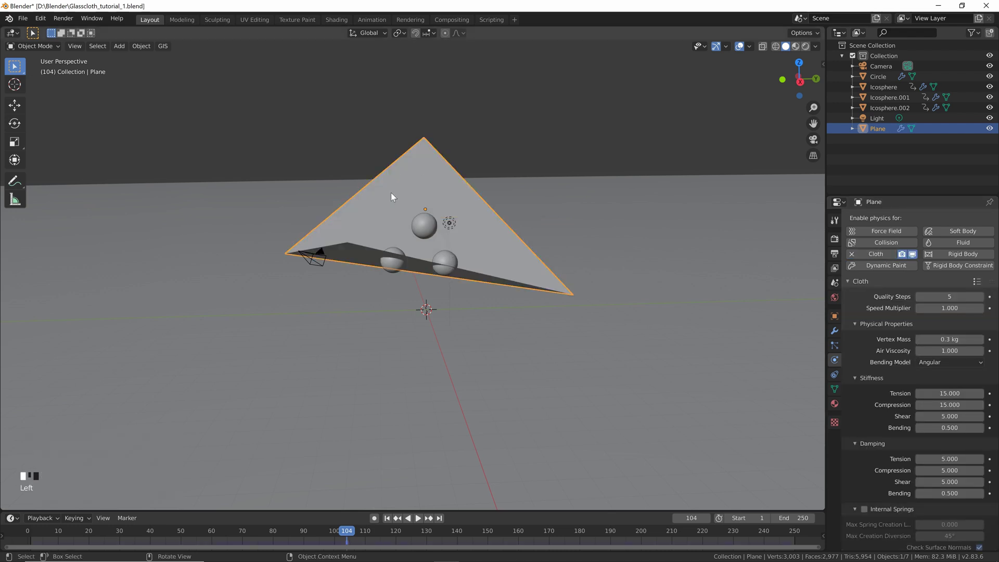
left_click(386, 518)
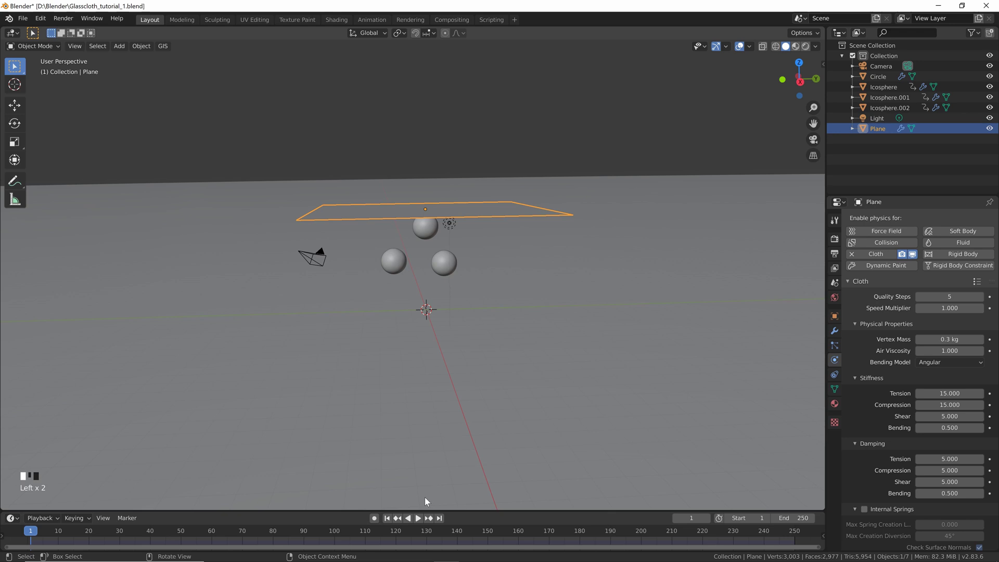
left_click(417, 518)
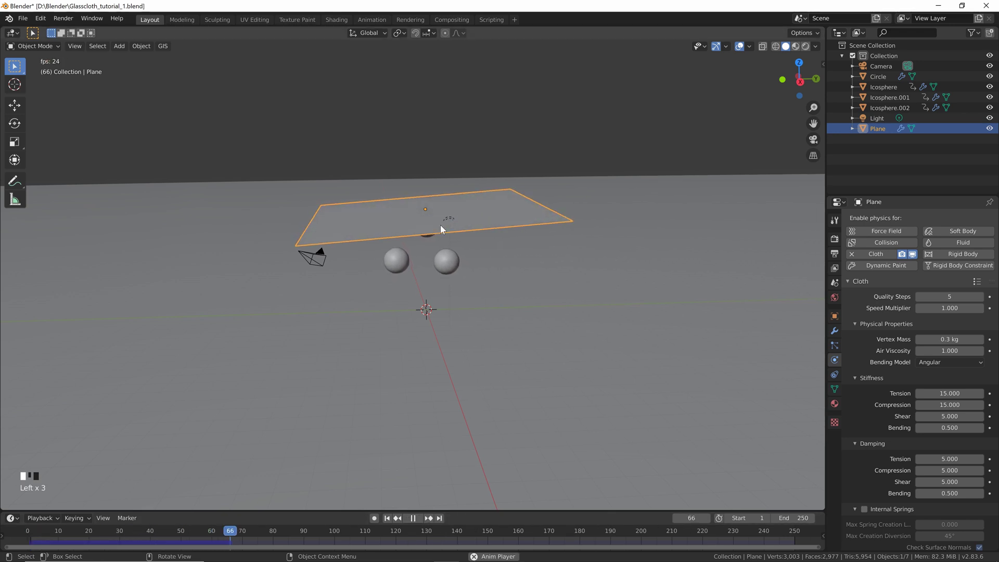
left_click(413, 518)
left_click(387, 518)
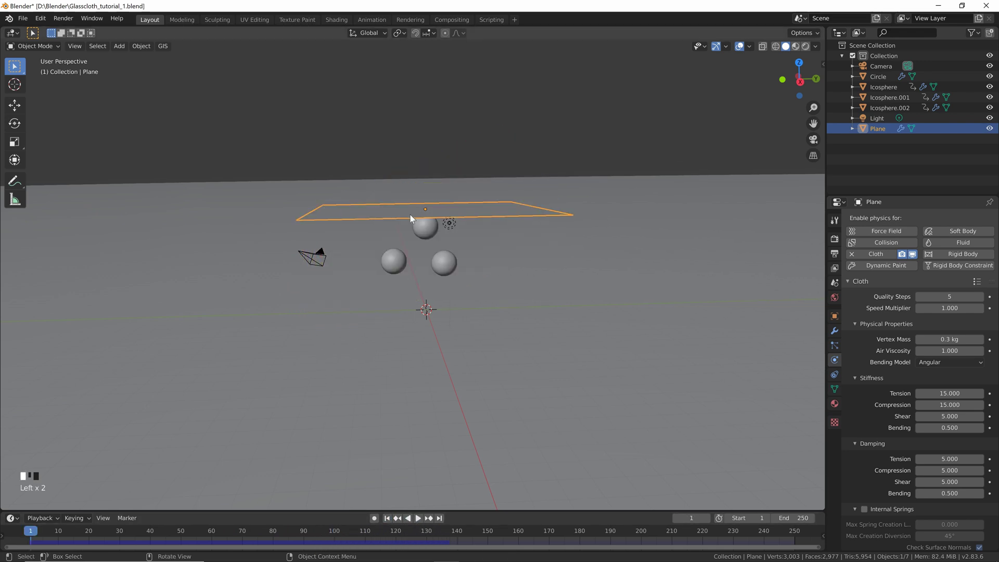
Subdivide the plane's mesh with 75 cuts in Edit Mode and return to Object Mode.
middle_click_drag(487, 206, 488, 213)
key("Tab")
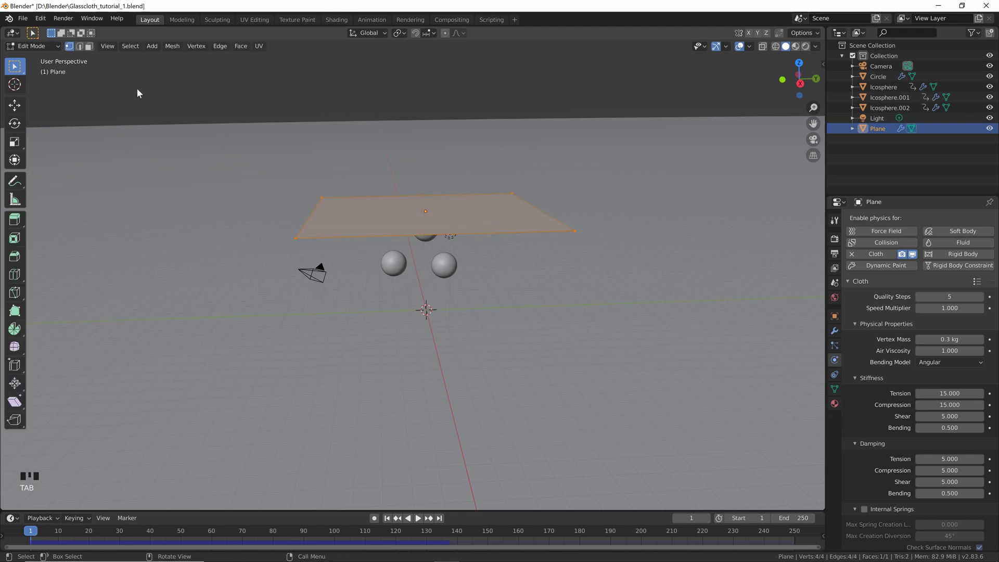
left_click(45, 49)
left_click(47, 69)
middle_click_drag(496, 207, 502, 217)
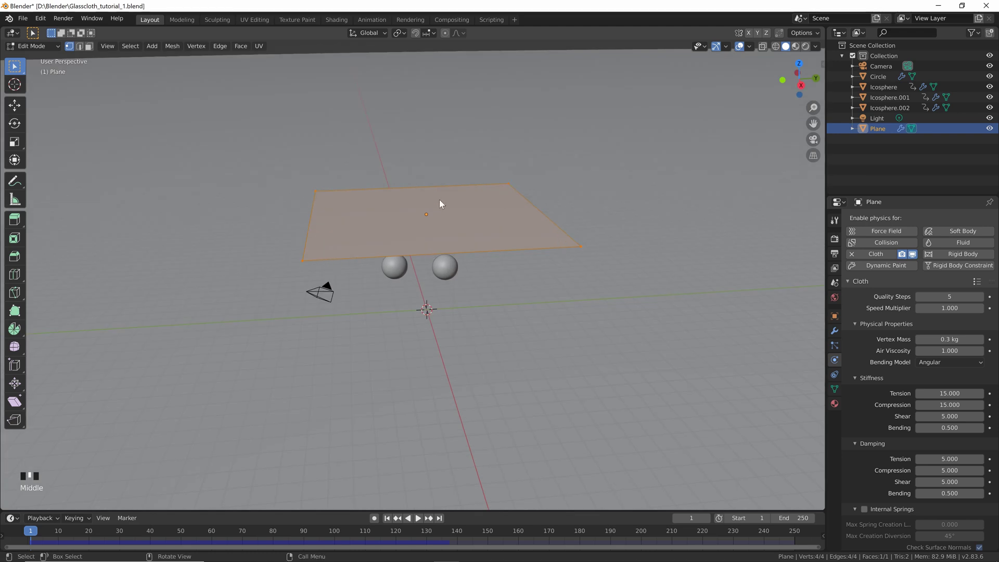
right_click(473, 207)
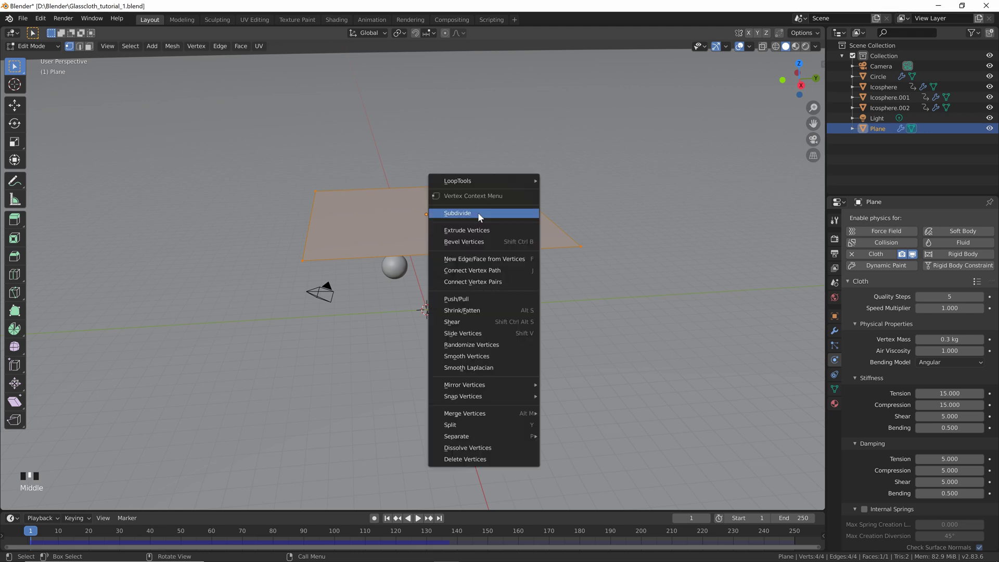
left_click(478, 213)
left_click(141, 430)
type("75")
key("Return")
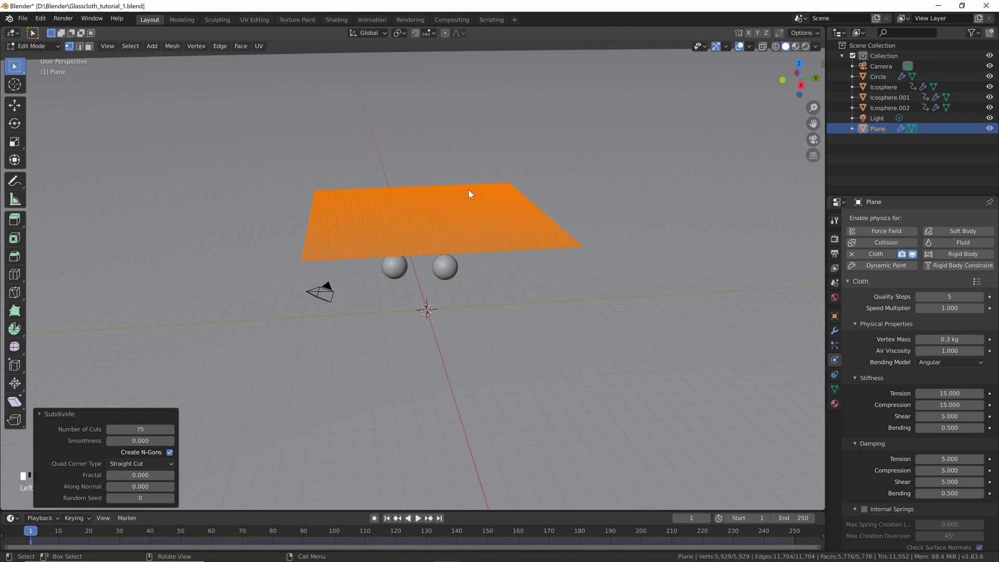
key("Tab")
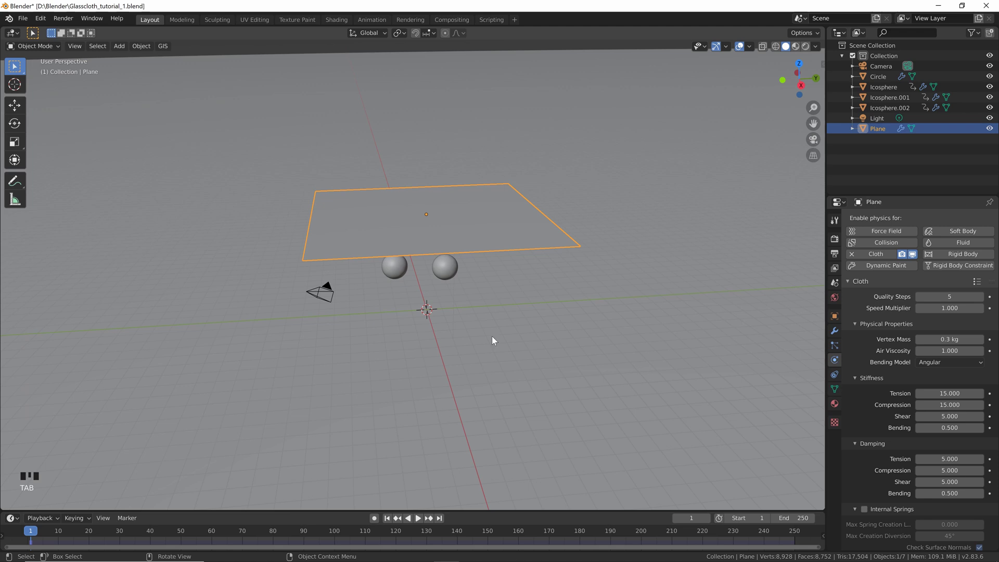
Play the cloth simulation to examine how the subdivided plane drapes over the spheres, and return to frame 1.
key("space")
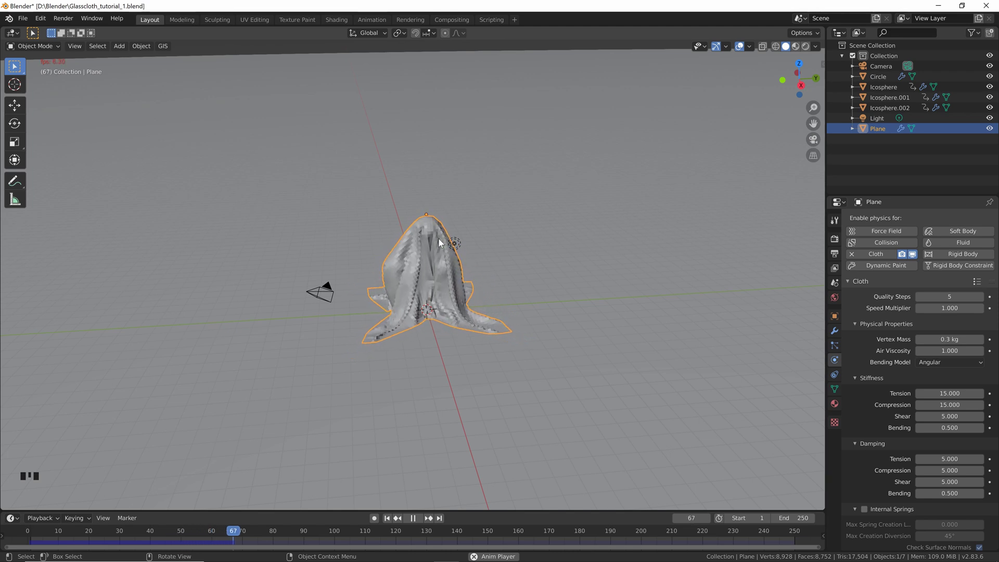
key("space")
middle_click_drag(439, 238, 448, 275)
key("space")
scroll(442, 289, "up", 2)
scroll(449, 281, "down", 2)
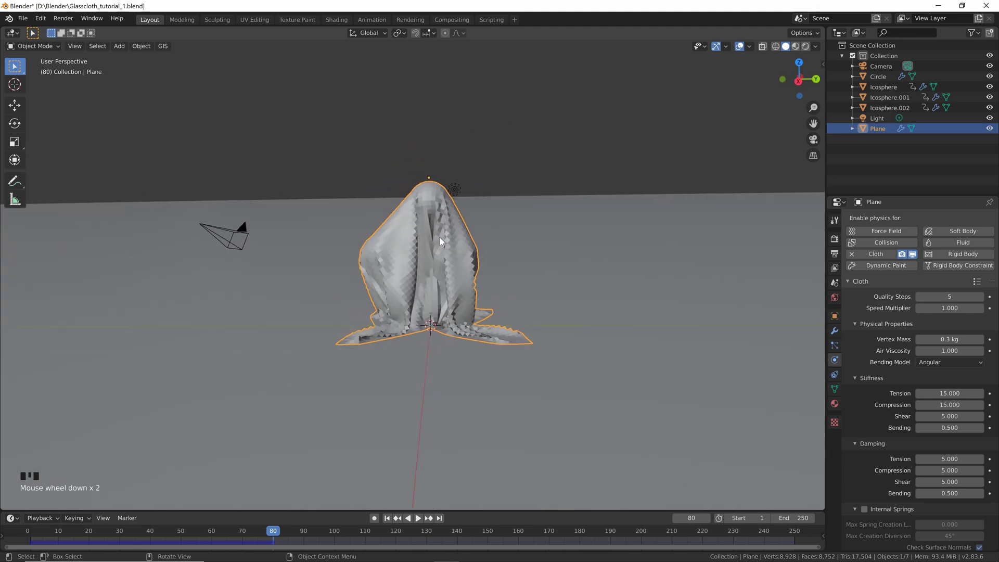
left_click(387, 517)
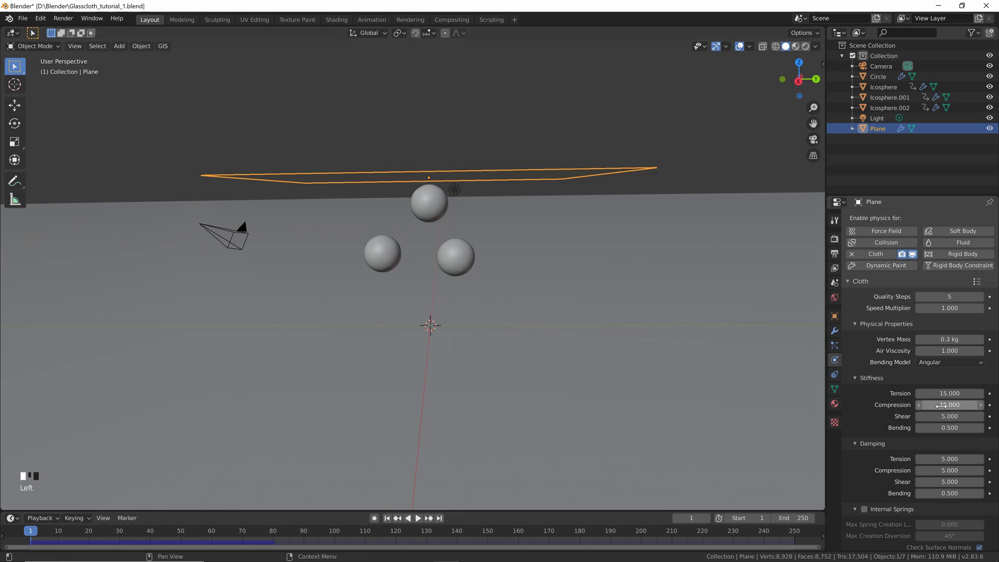
Enable Internal Springs and Self Collisions in the plane's cloth settings.
scroll(893, 424, "down", 2)
scroll(892, 423, "down", 5)
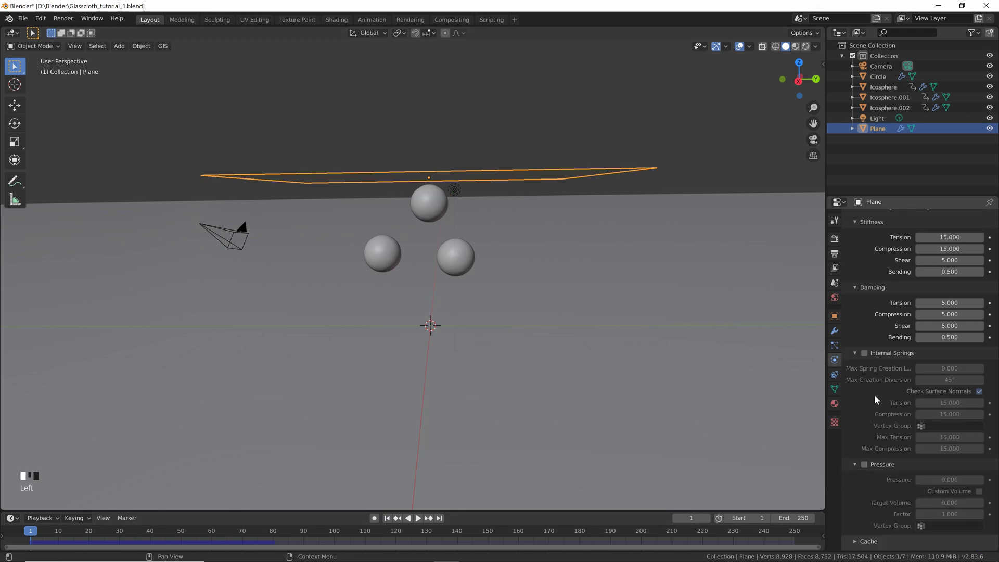
left_click(865, 353)
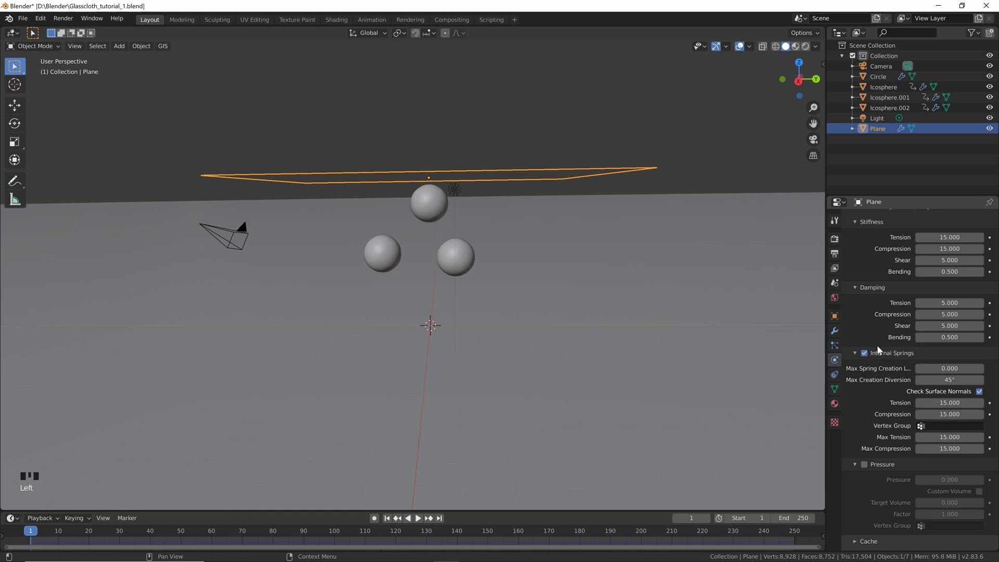
scroll(885, 385, "down", 2)
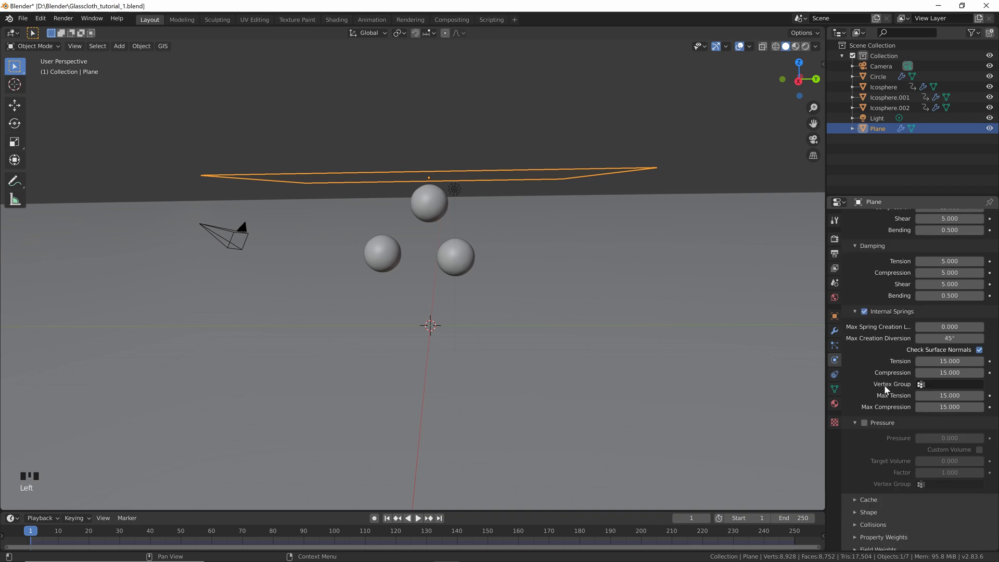
left_click(854, 520)
scroll(859, 519, "down", 5)
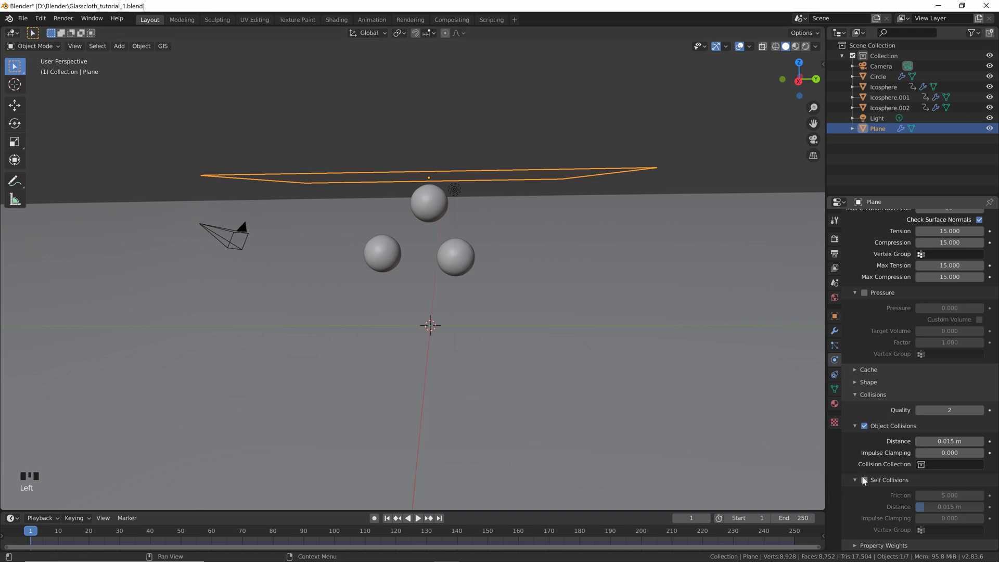
left_click(864, 480)
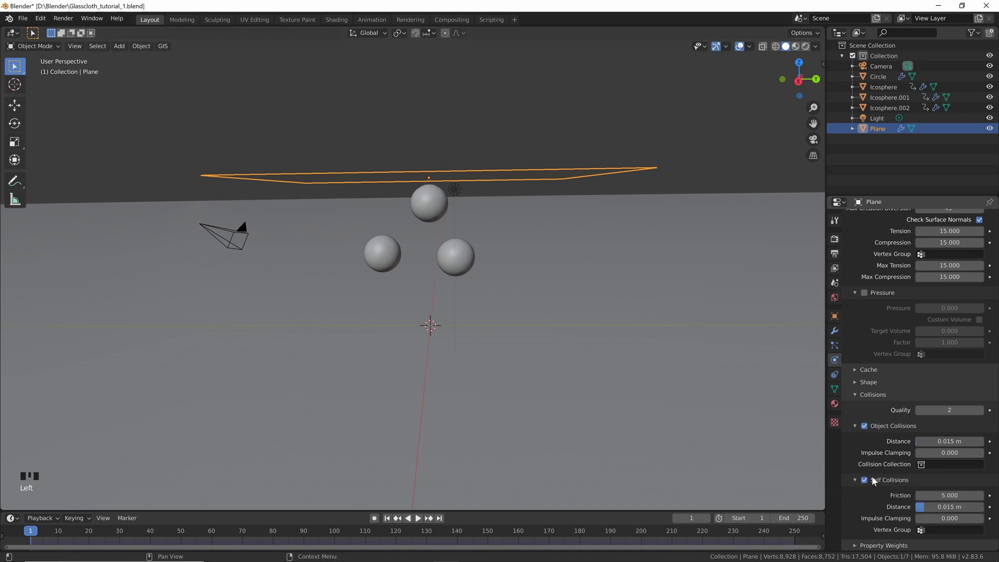
Play the cloth simulation twice from frame 1 to check the draping with self collisions, stopping the second run at frame 49.
scroll(552, 299, "down", 2)
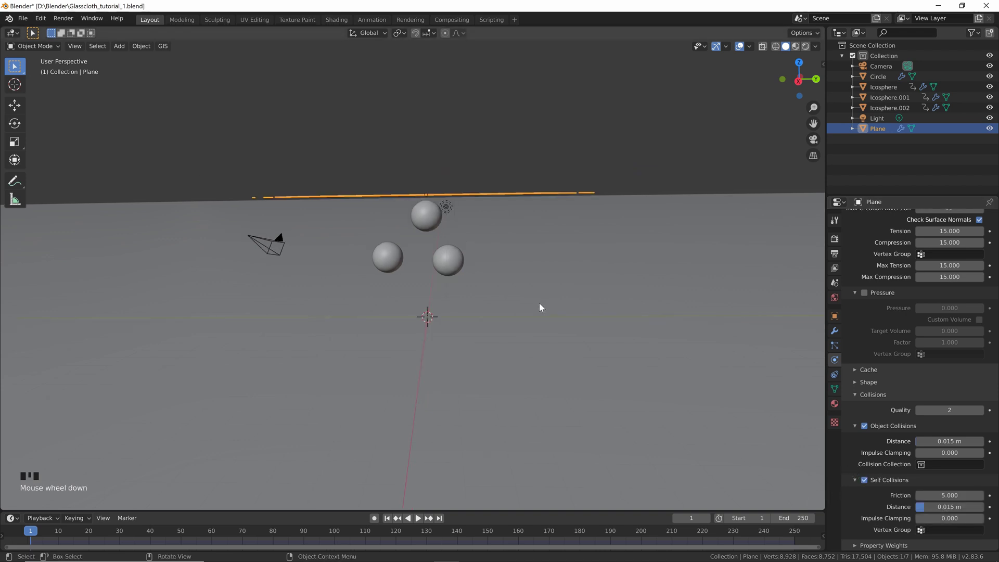
key("space")
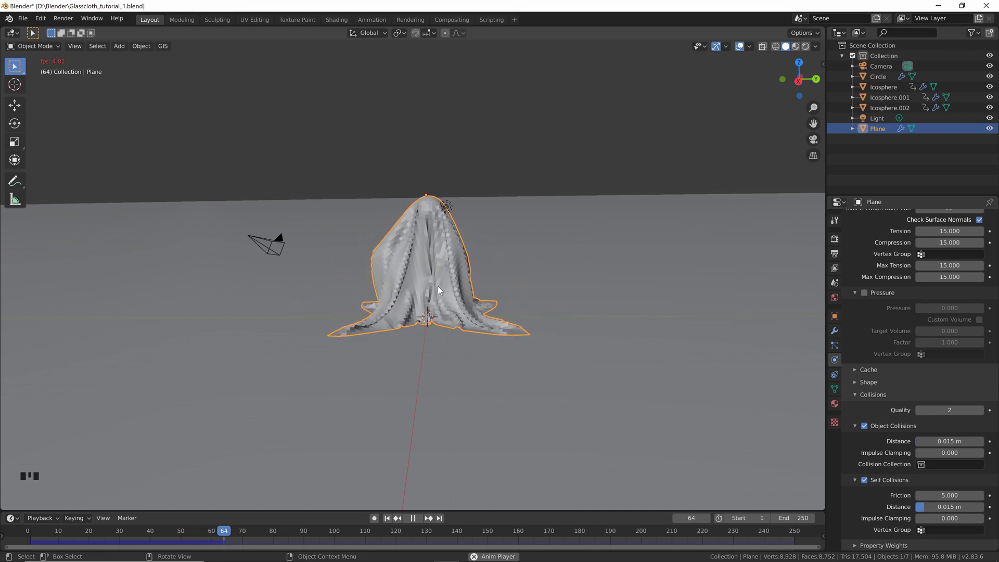
key("space")
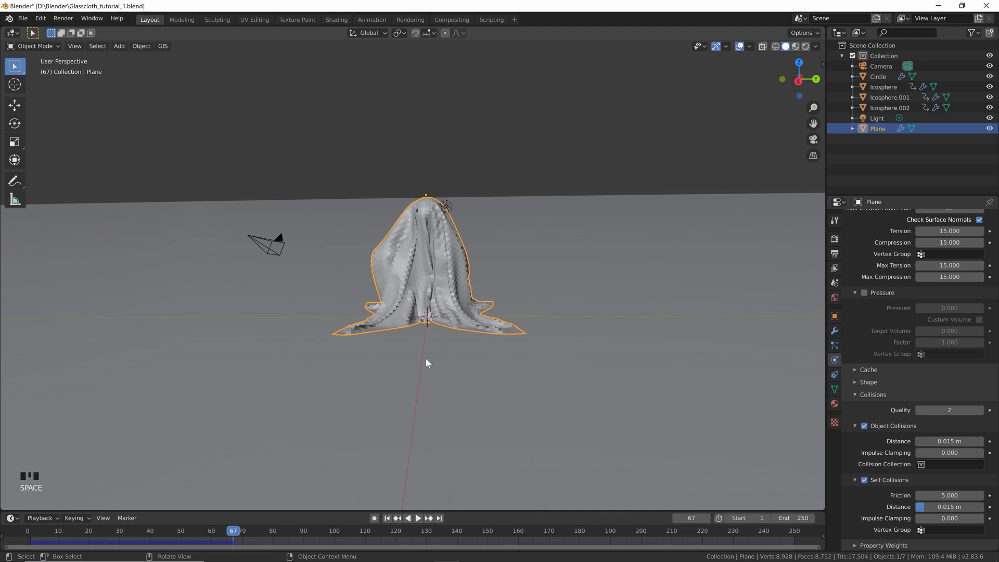
left_click(387, 519)
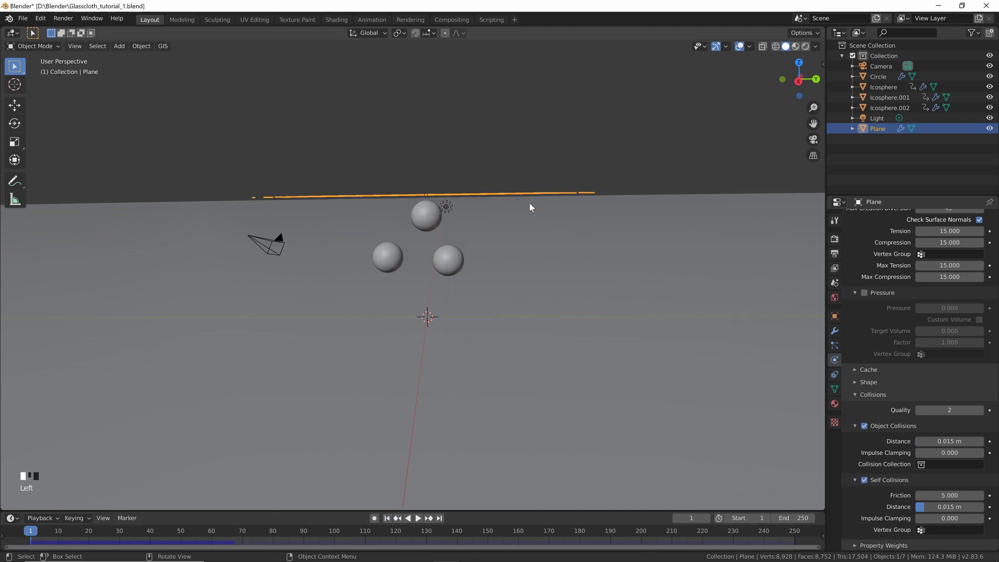
middle_click_drag(493, 196, 498, 212)
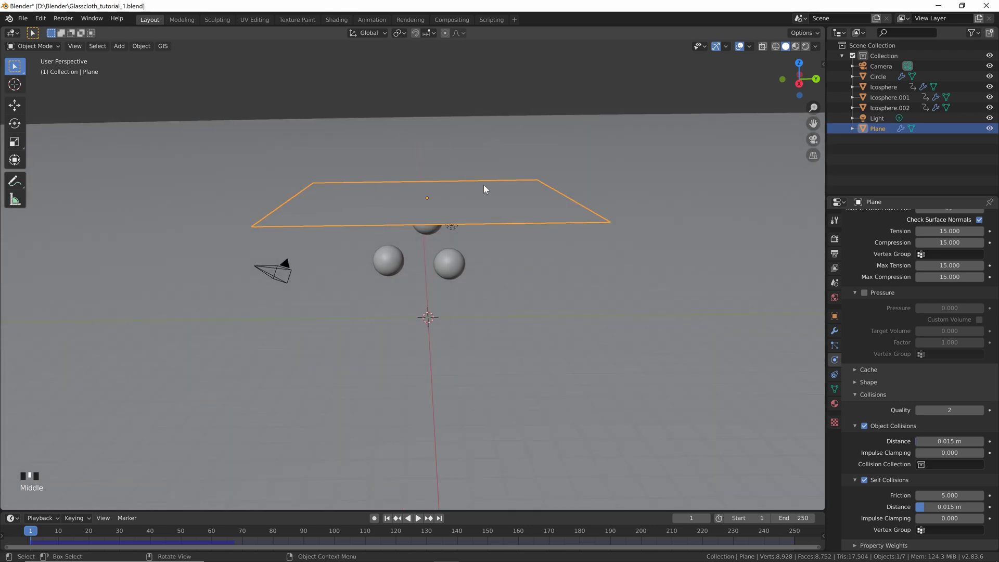
left_click(418, 519)
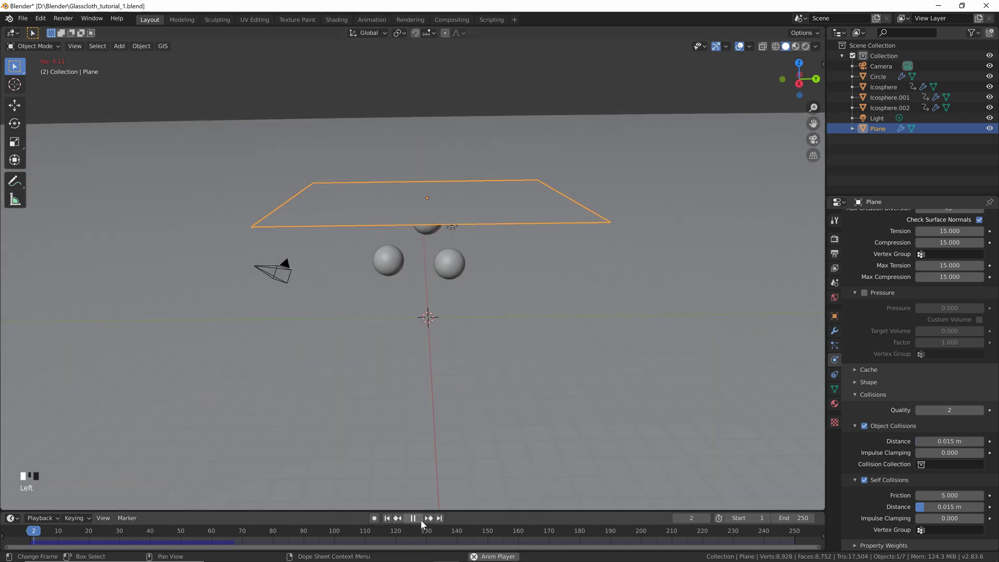
key("space")
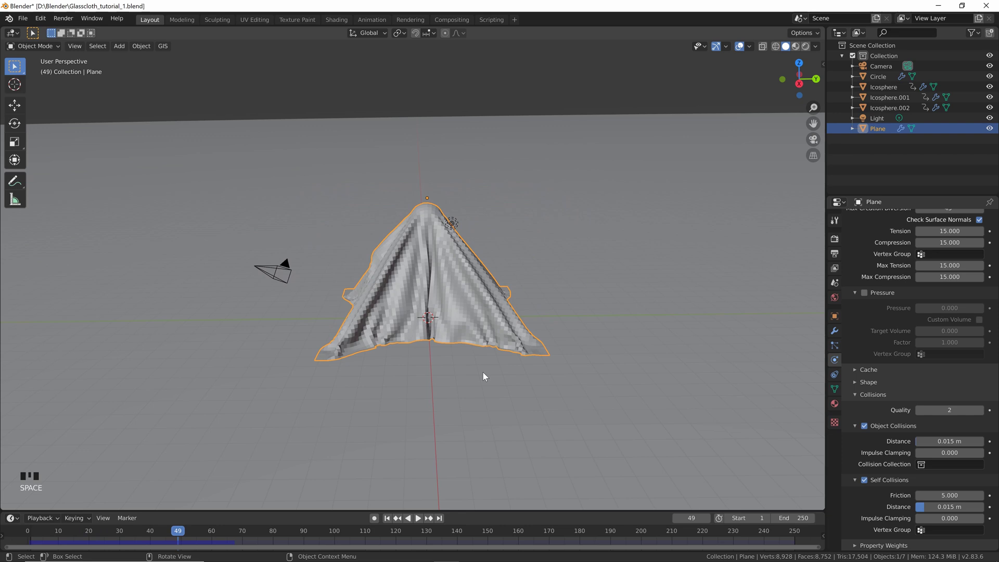
middle_click_drag(478, 364, 472, 354)
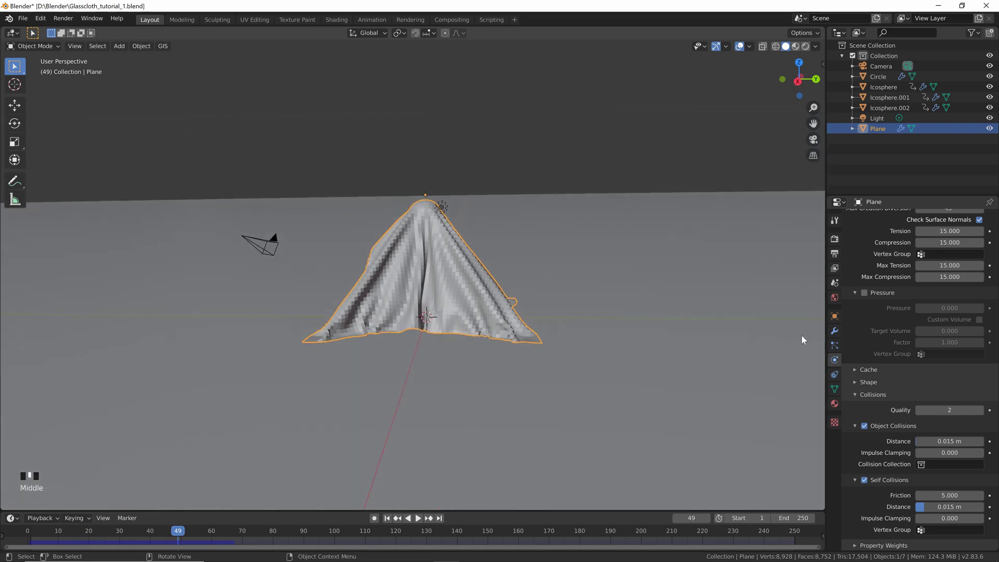
Apply the plane's Cloth modifier in its frame 49 shape and move the timeline to frame 50.
left_click(835, 331)
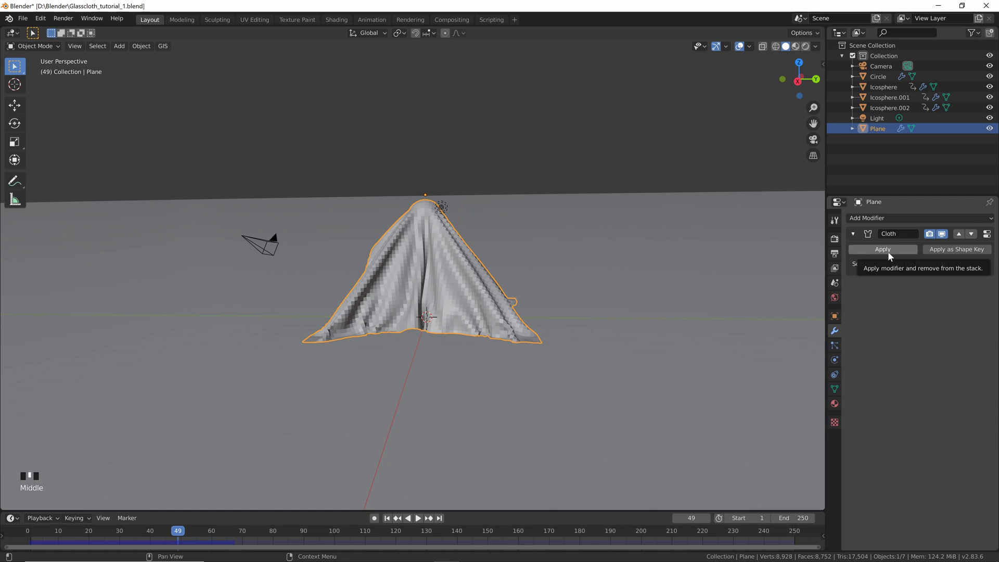
left_click(883, 249)
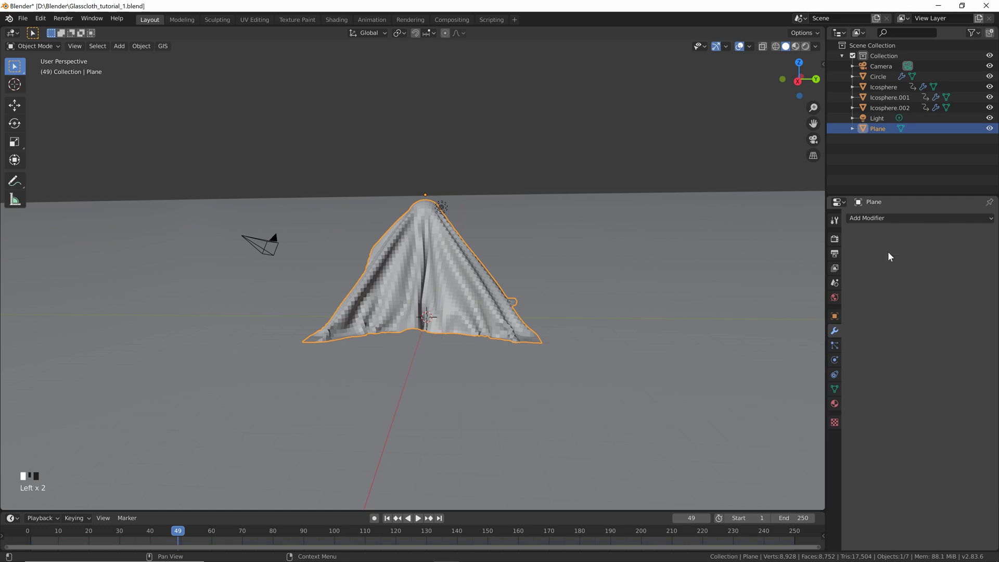
mouse_move(179, 531)
left_mouse_down()
mouse_move(140, 538)
mouse_move(180, 536)
left_mouse_up()
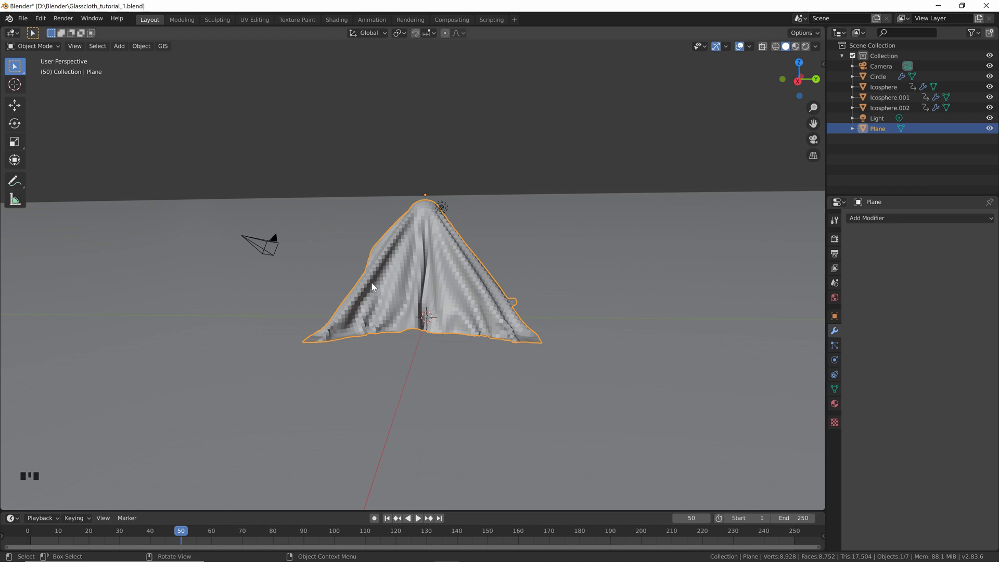
Add Cloth physics to the draped plane again and return to frame 1.
left_click(835, 361)
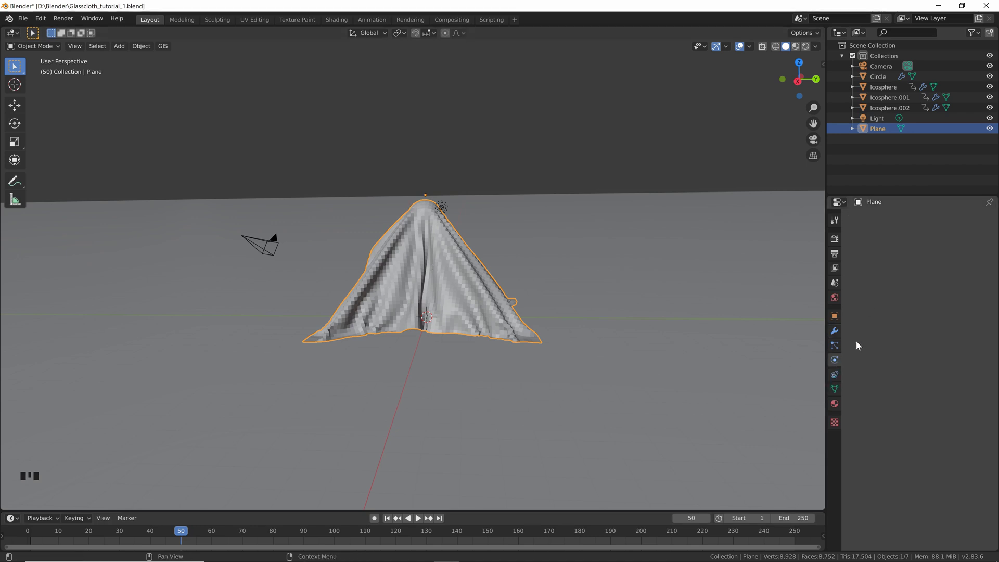
left_click(835, 361)
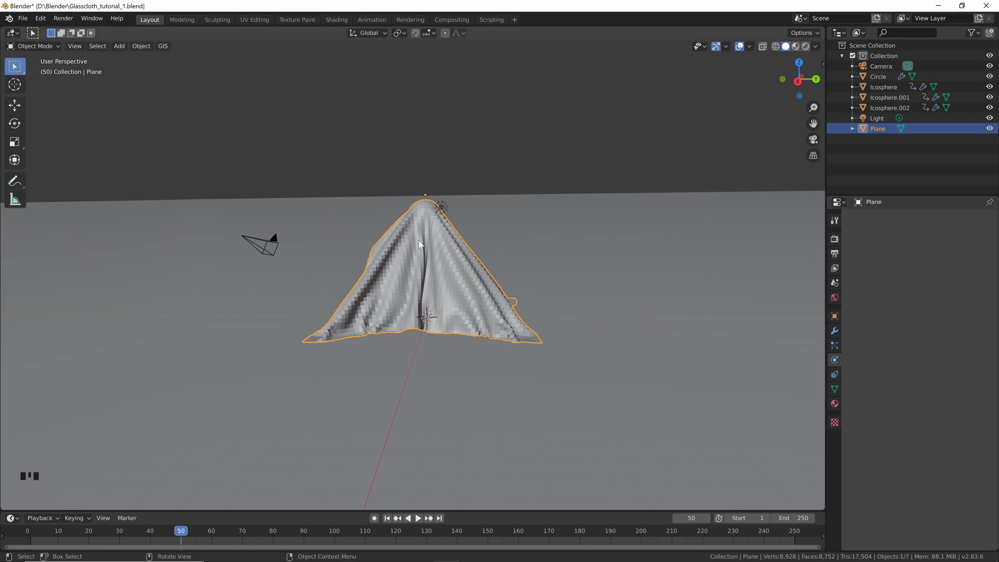
left_click(900, 253)
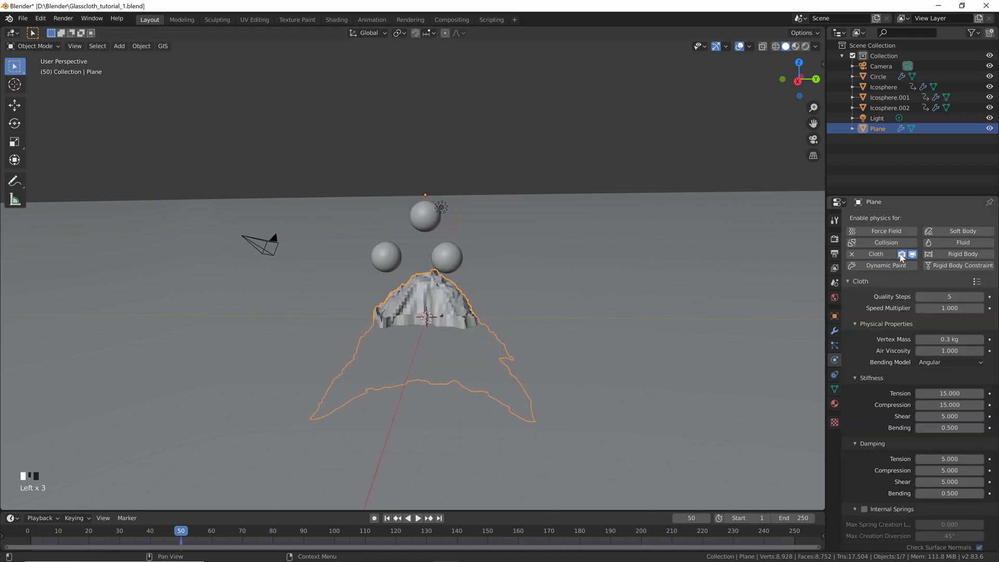
left_click(387, 518)
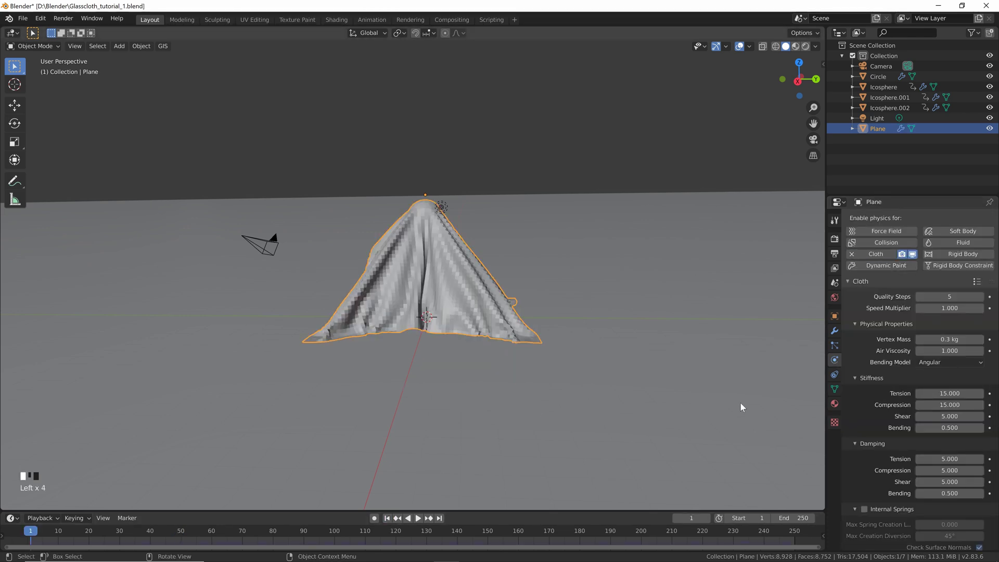
Enable Self Collisions in the plane's new cloth settings.
scroll(881, 373, "down", 3)
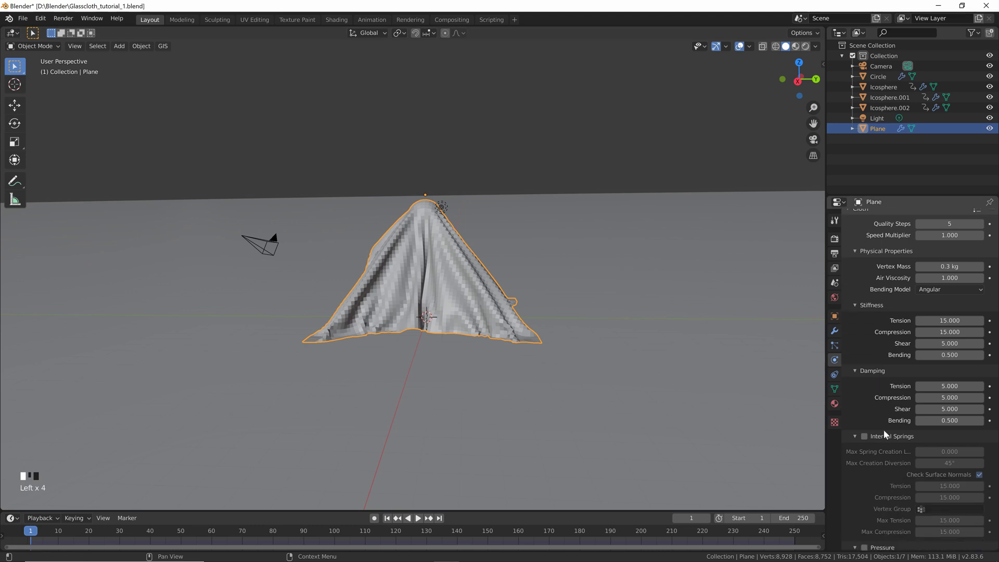
scroll(880, 439, "down", 6)
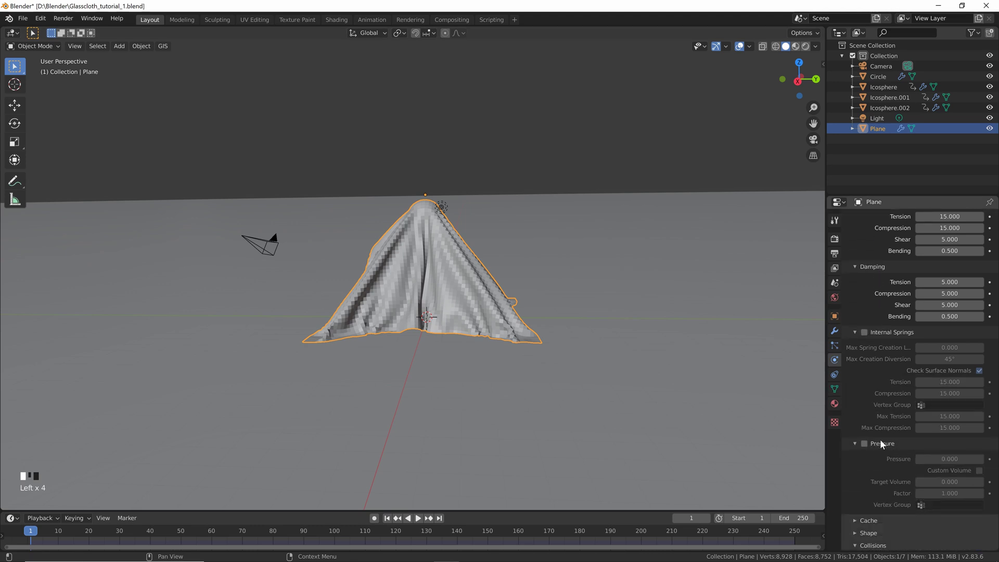
scroll(872, 478, "down", 4)
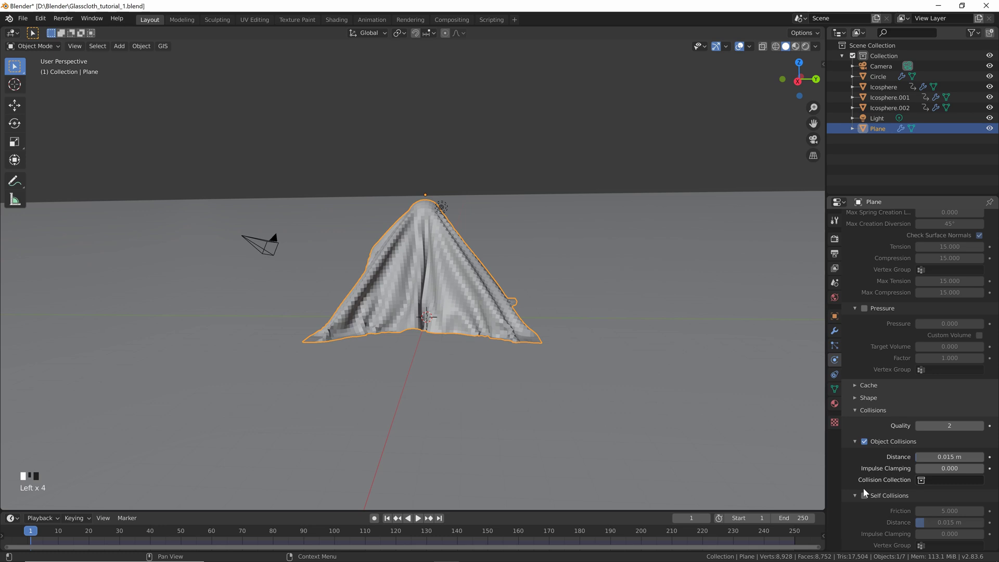
left_click(864, 496)
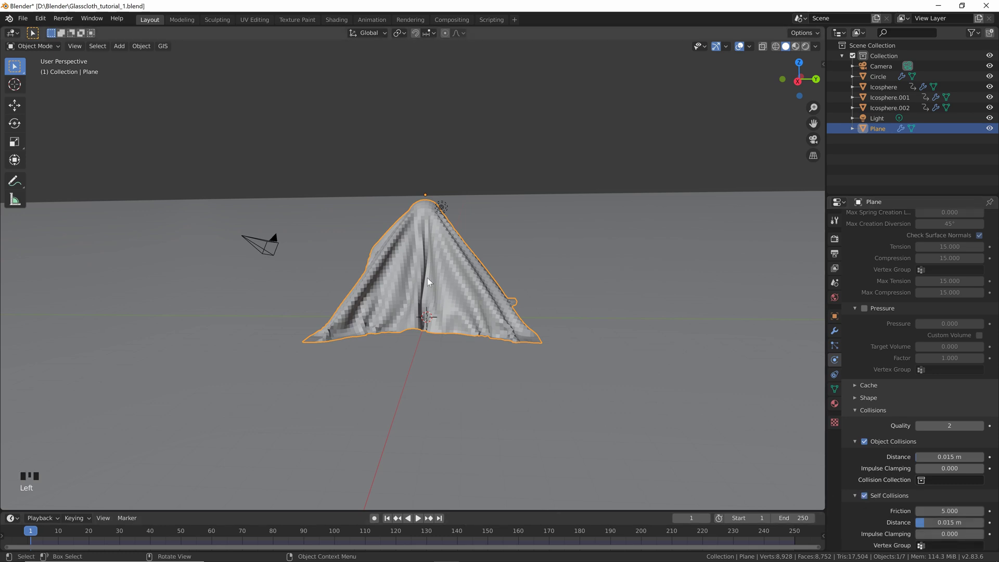
Play the new cloth simulation from frame 1, stop it at frame 32 and examine the draping.
left_click(388, 517)
middle_click_drag(420, 251, 428, 246)
key("space")
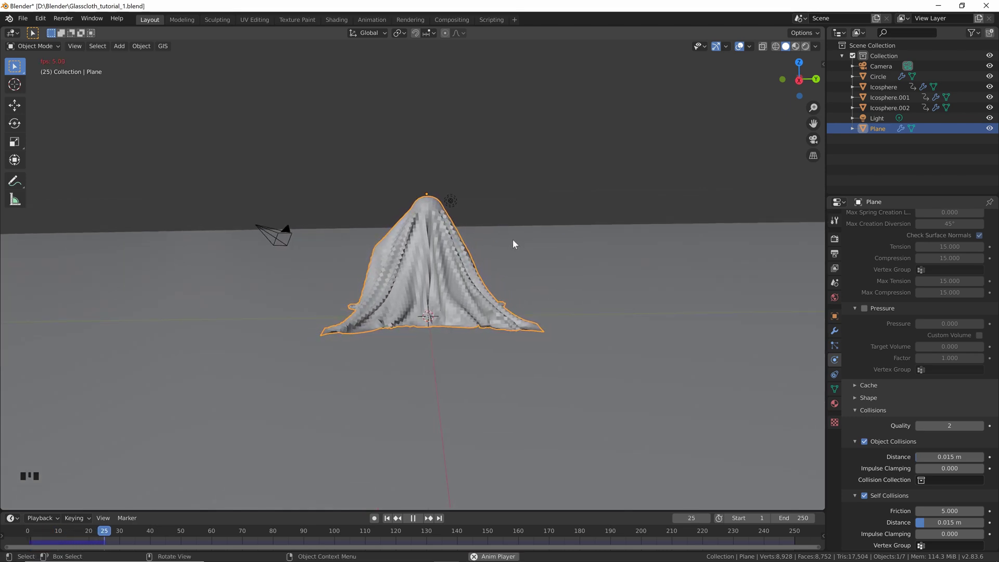
key("space")
middle_click_drag(513, 240, 515, 246)
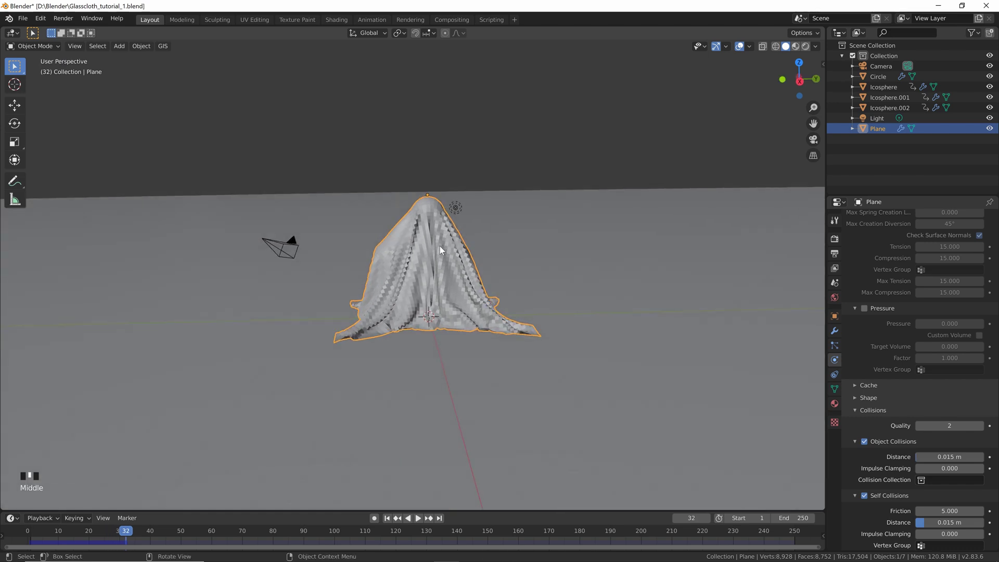
middle_click_drag(436, 245, 441, 249)
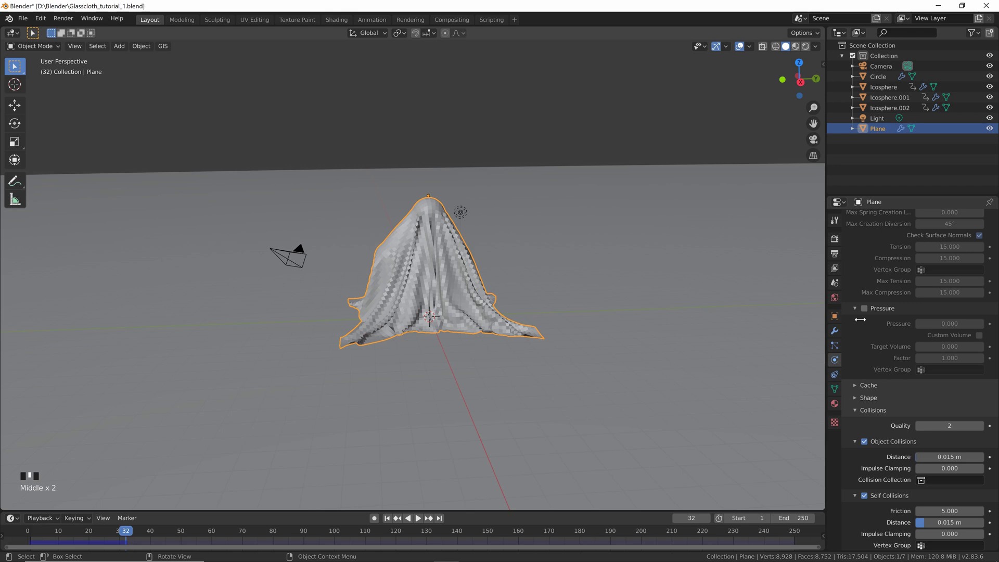
Add a Subdivision Surface modifier with 2 viewport subdivisions to the plane and shade it smooth.
left_click(835, 330)
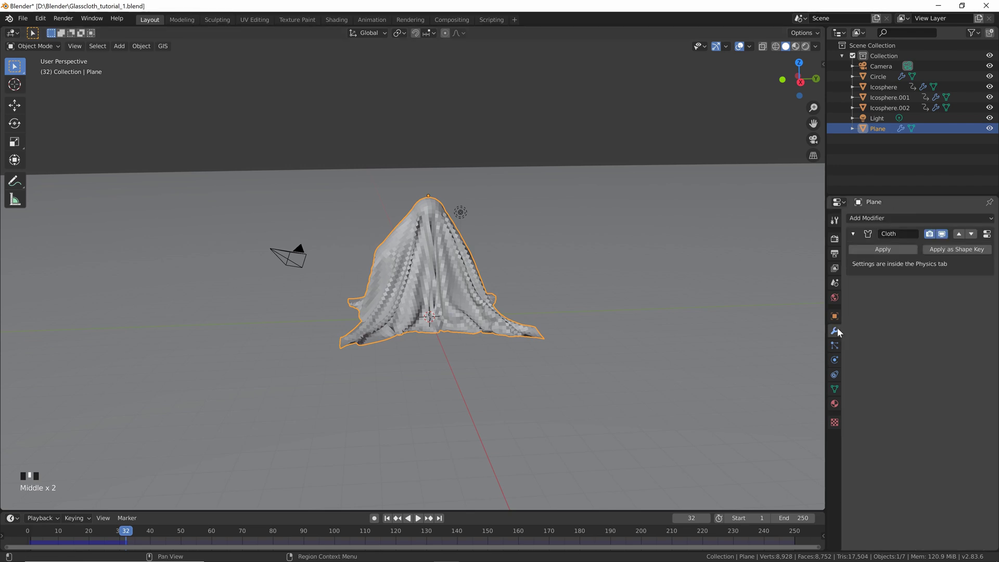
left_click(902, 218)
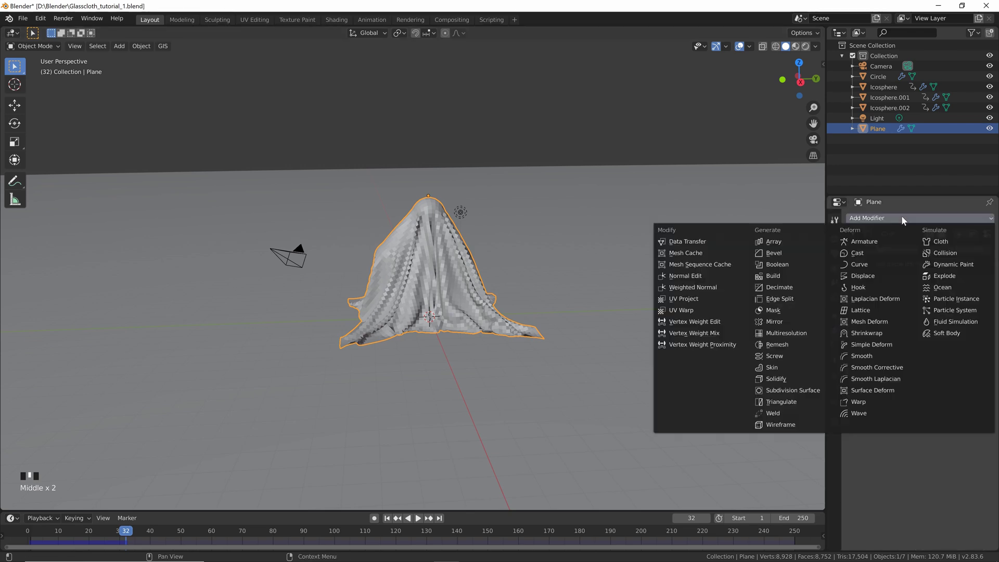
left_click(796, 390)
left_click(914, 350)
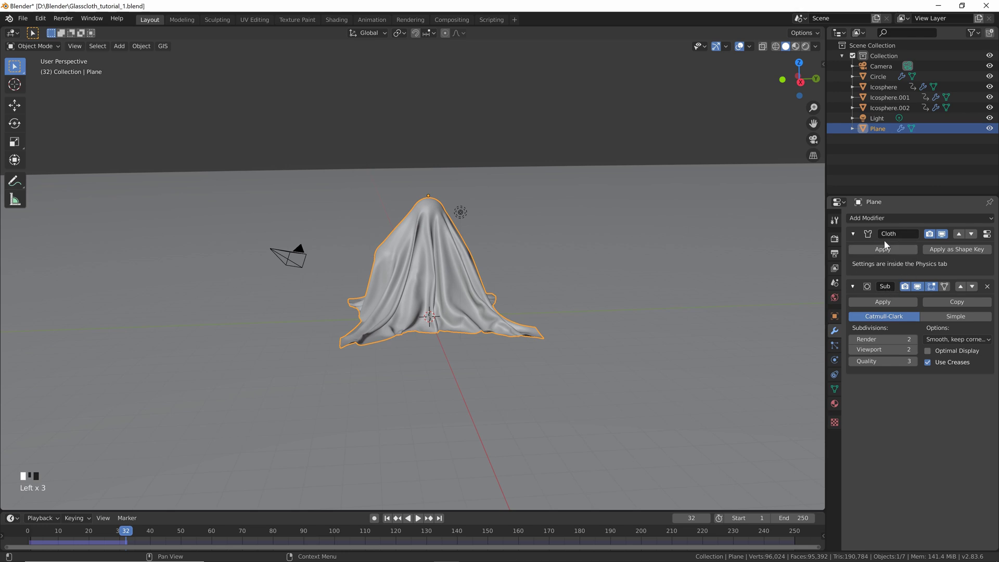
right_click(436, 239)
left_click(436, 238)
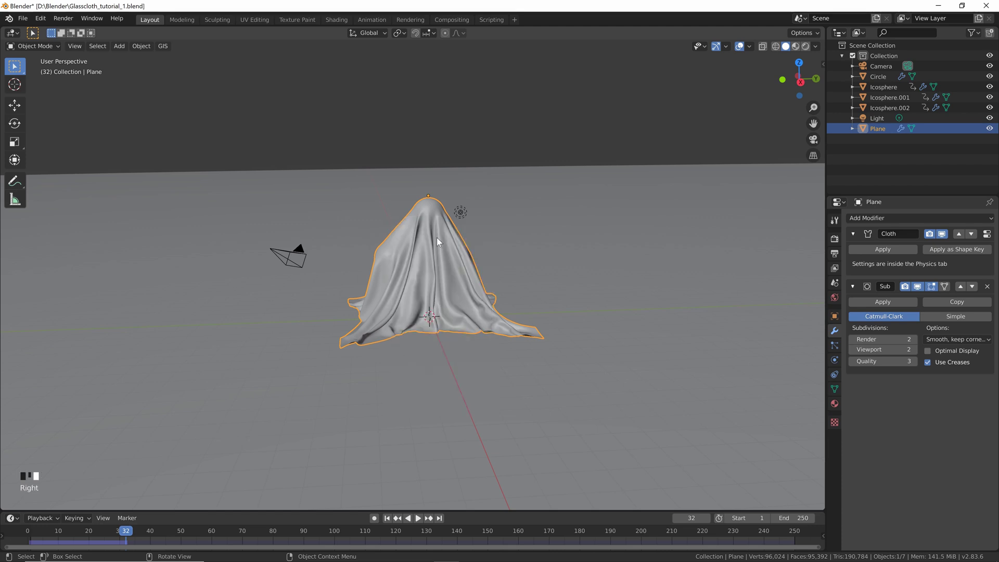
Replay the smoothed cloth simulation from frame 1 to frame 16 and switch the viewport to rendered shading.
left_click(388, 518)
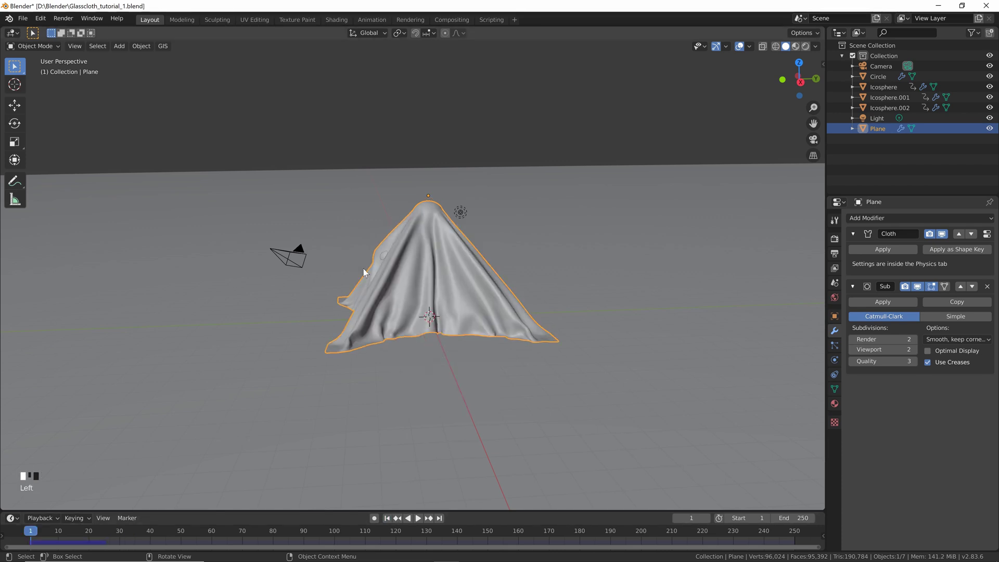
key("space")
key("space")
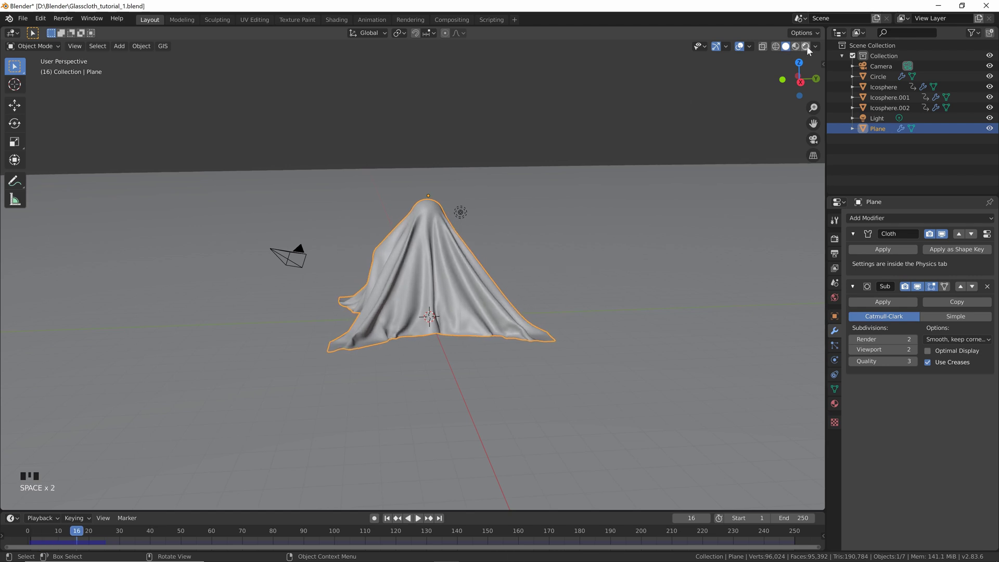
left_click(806, 46)
mouse_move(462, 266)
middle_mouse_down()
mouse_move(429, 264)
mouse_move(444, 257)
mouse_move(451, 274)
mouse_move(456, 262)
middle_mouse_up()
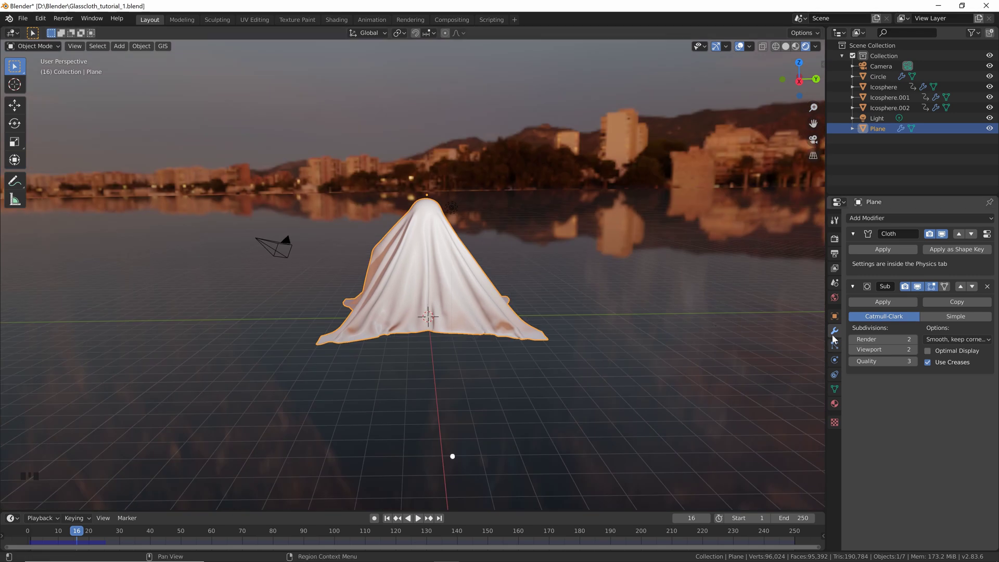
Create a new material on the cloth plane and set its Roughness to 0.
left_click(835, 401)
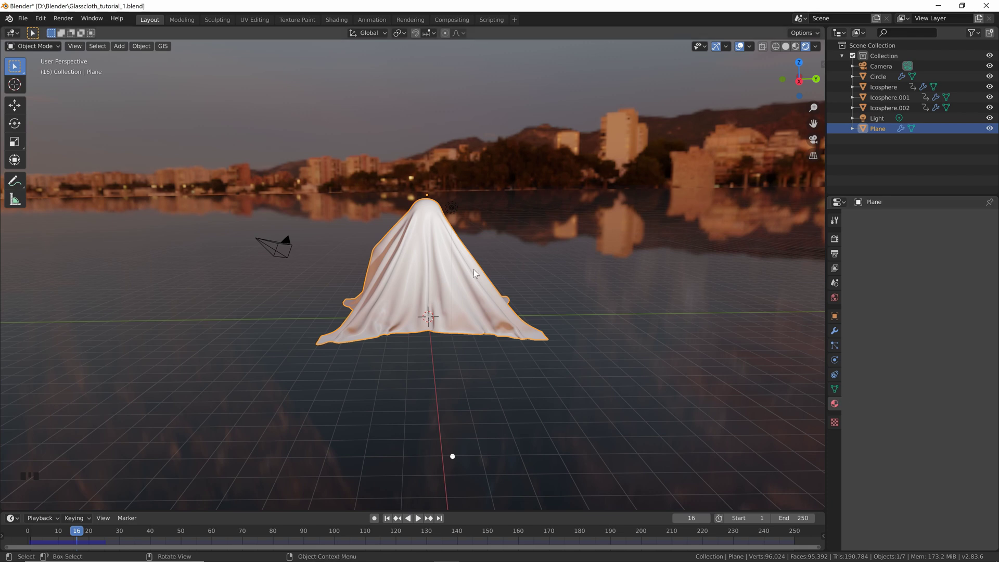
double_click(439, 261)
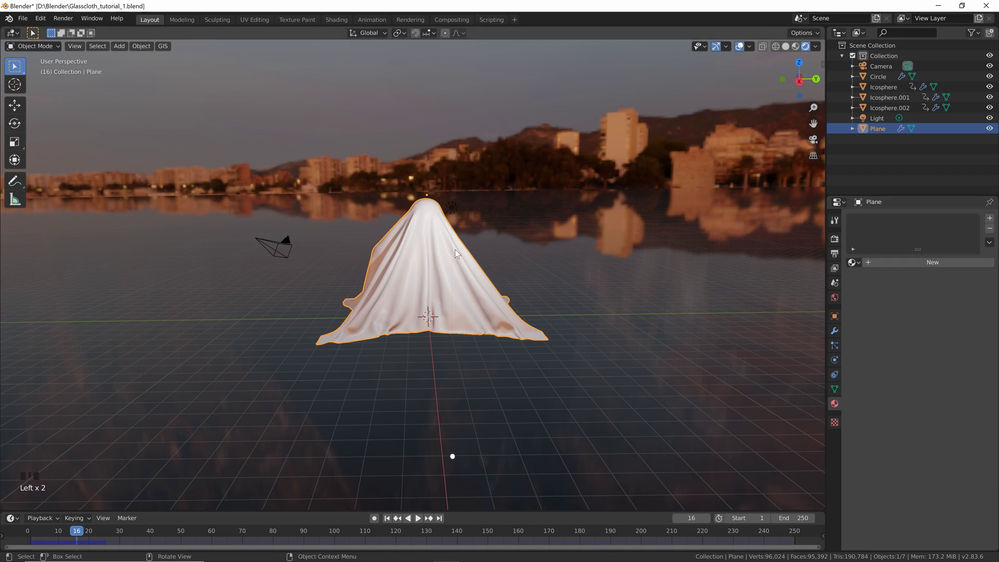
left_click(902, 263)
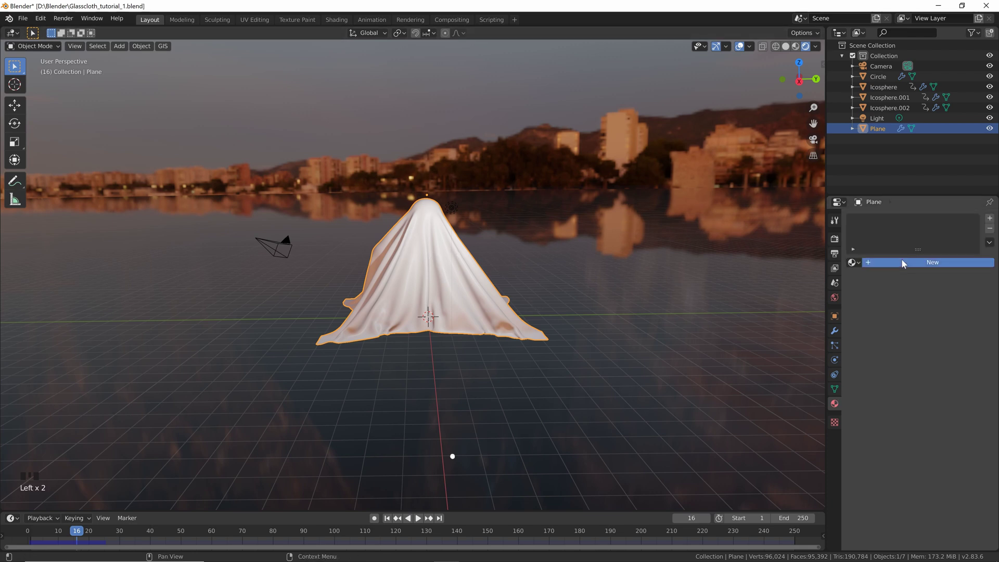
scroll(890, 369, "down", 3)
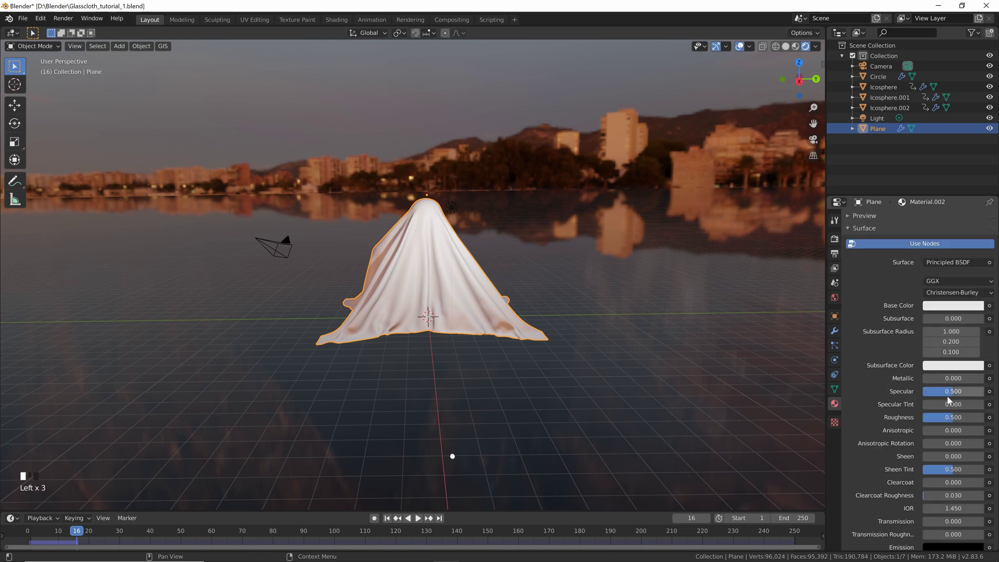
scroll(961, 414, "down", 1)
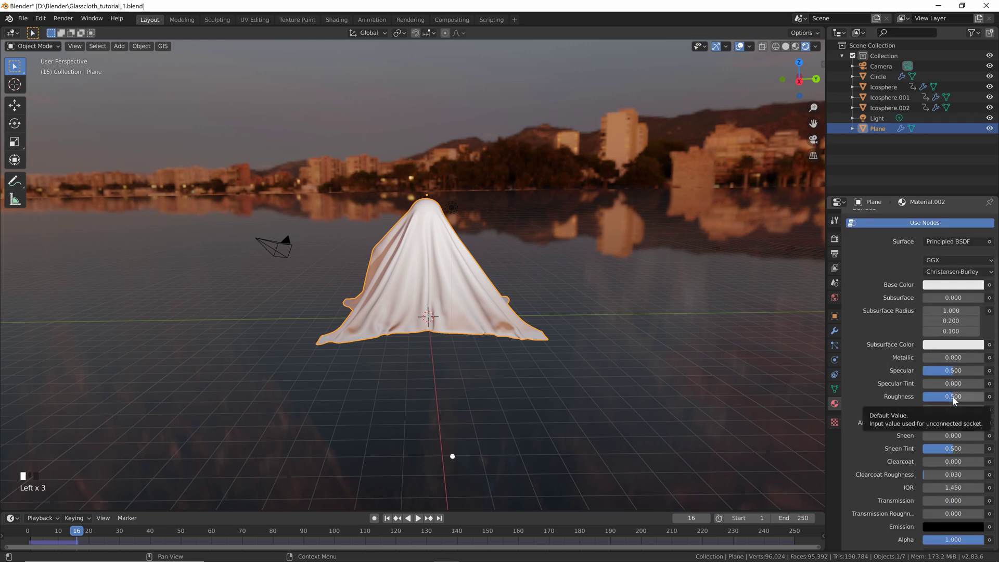
left_click_drag(954, 400, 890, 395)
Set the cloth material's IOR to 1.333 and its Transmission to 1.
scroll(963, 463, "down", 2)
left_click(940, 446)
type("1.3")
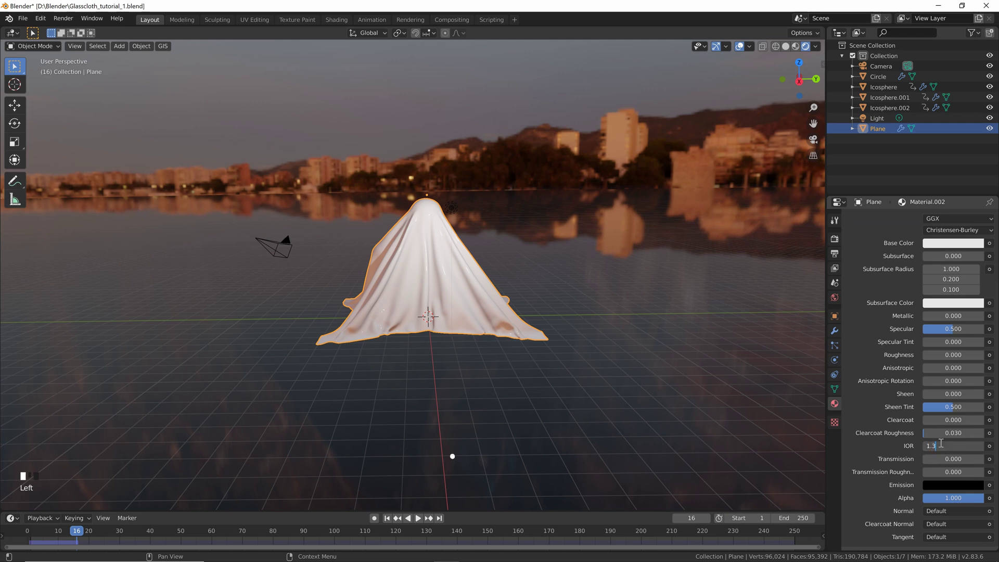
type("33")
scroll(947, 458, "up", 1)
left_click(954, 470)
type("1")
key("Return")
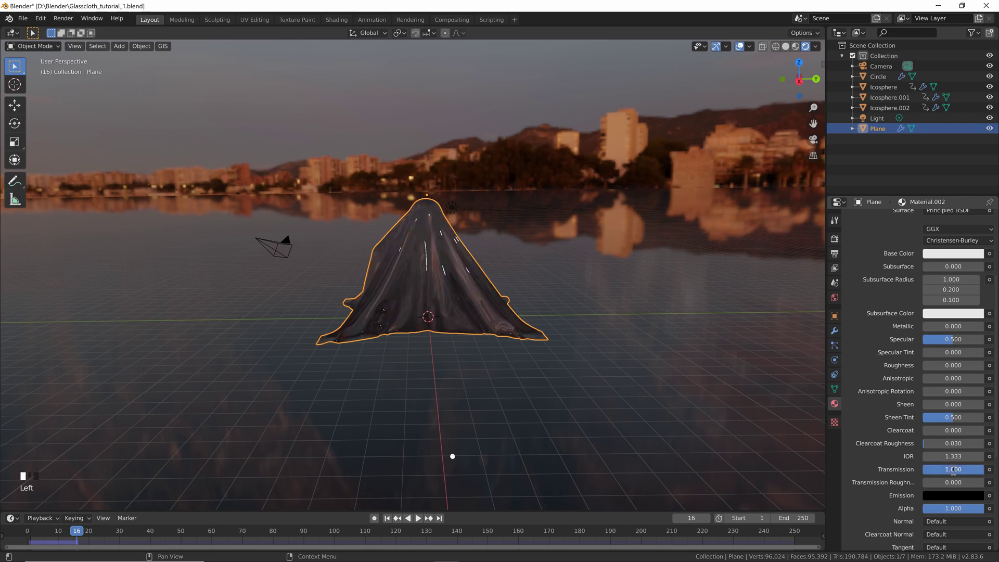
mouse_move(452, 184)
middle_mouse_down()
mouse_move(469, 192)
mouse_move(457, 189)
middle_mouse_up()
scroll(460, 208, "down", 3)
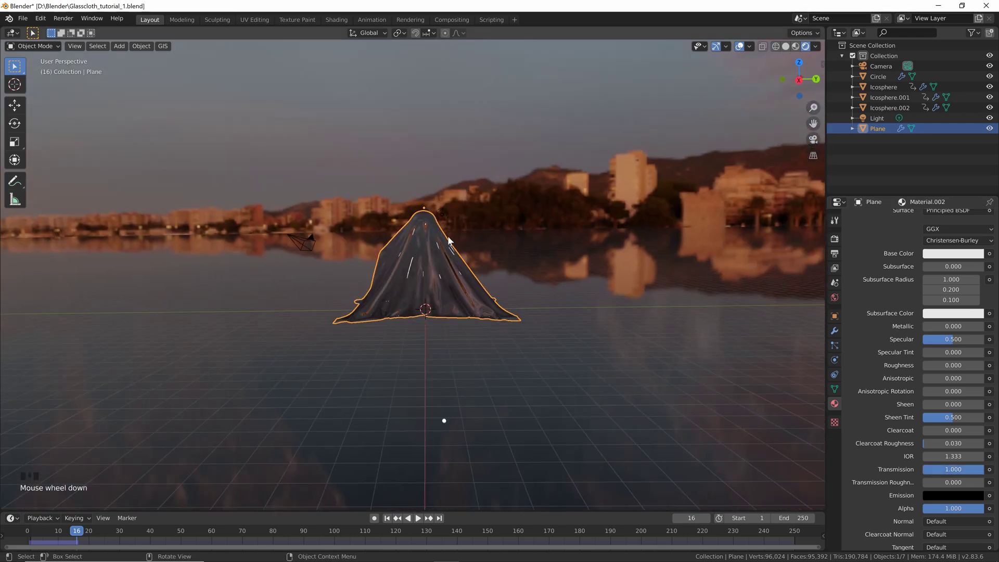
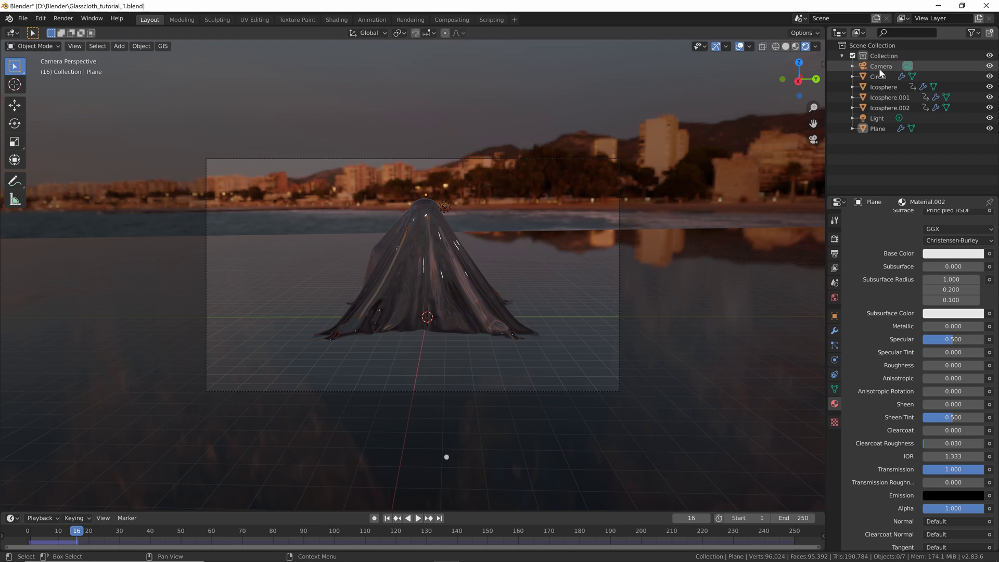
Select the camera and set its Clip End to 100000 m.
left_click(879, 67)
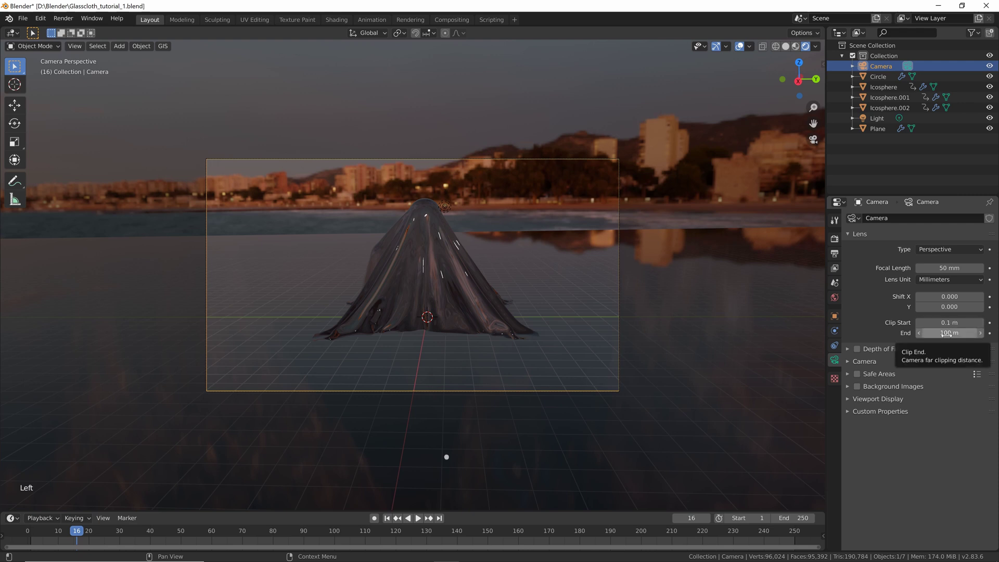
left_click(925, 331)
left_click(924, 332)
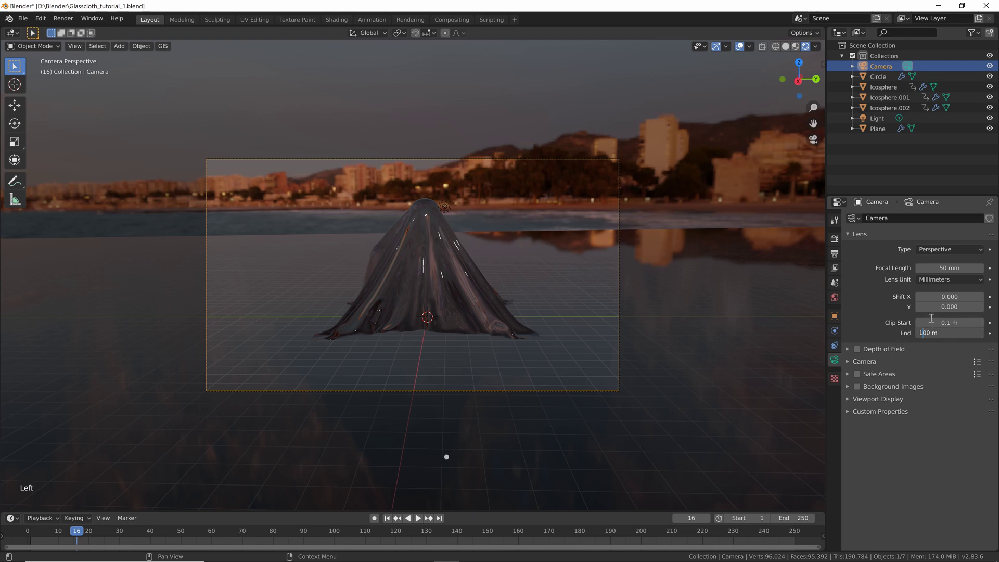
type("000")
key("Return")
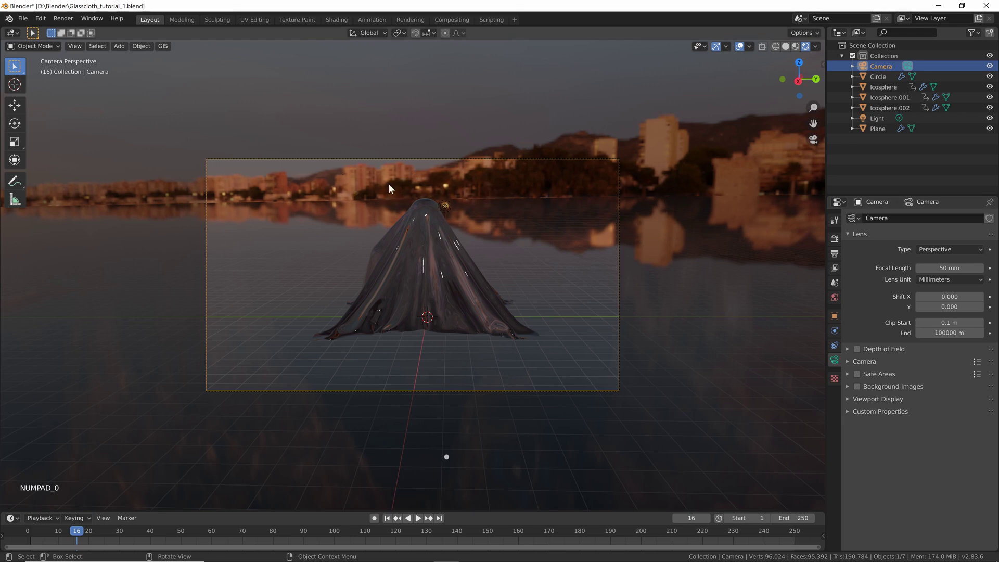
Set the camera's focal length to 35 mm and enable Depth of Field with its settings expanded.
left_click(956, 269)
type("35")
left_click(590, 309)
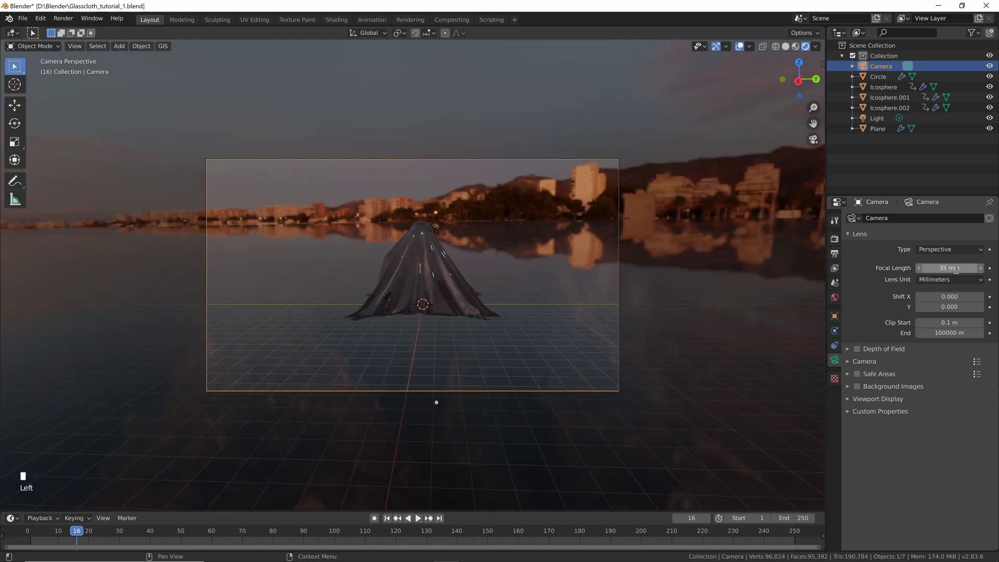
left_click(856, 349)
left_click(848, 349)
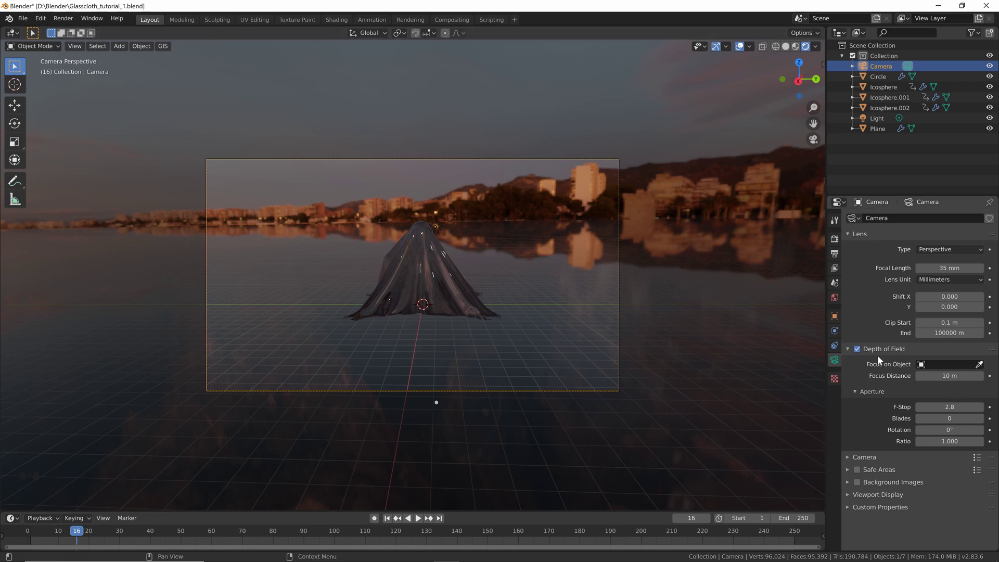
Focus the camera's depth of field on the Plane object and set the F-Stop to 0.2.
left_click(967, 366)
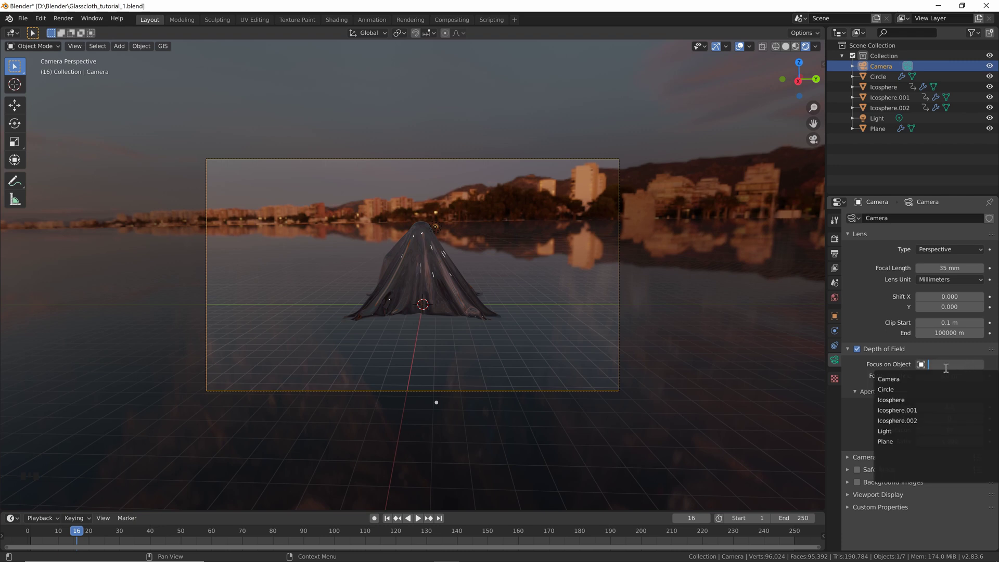
left_click(894, 442)
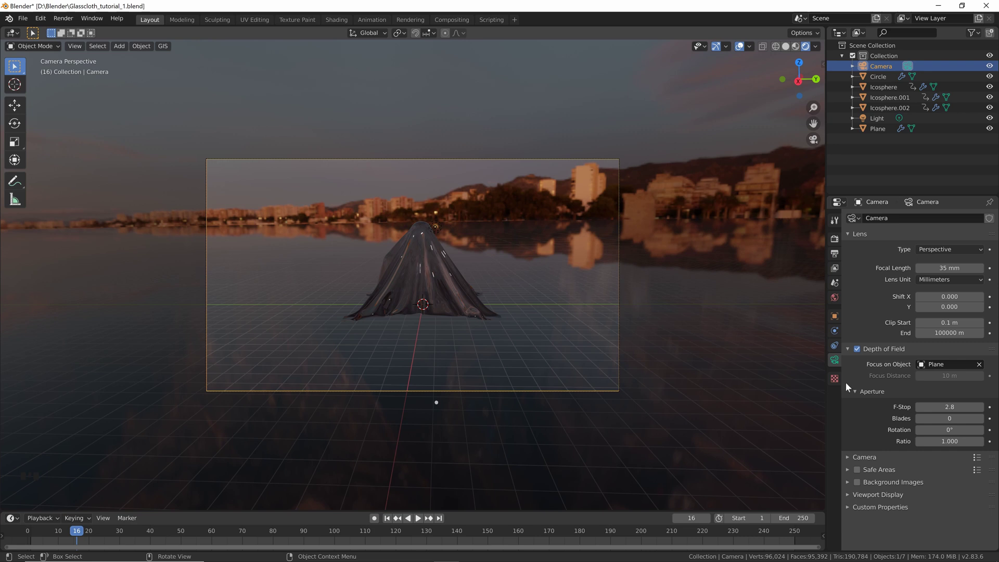
left_click(957, 406)
type("0.2")
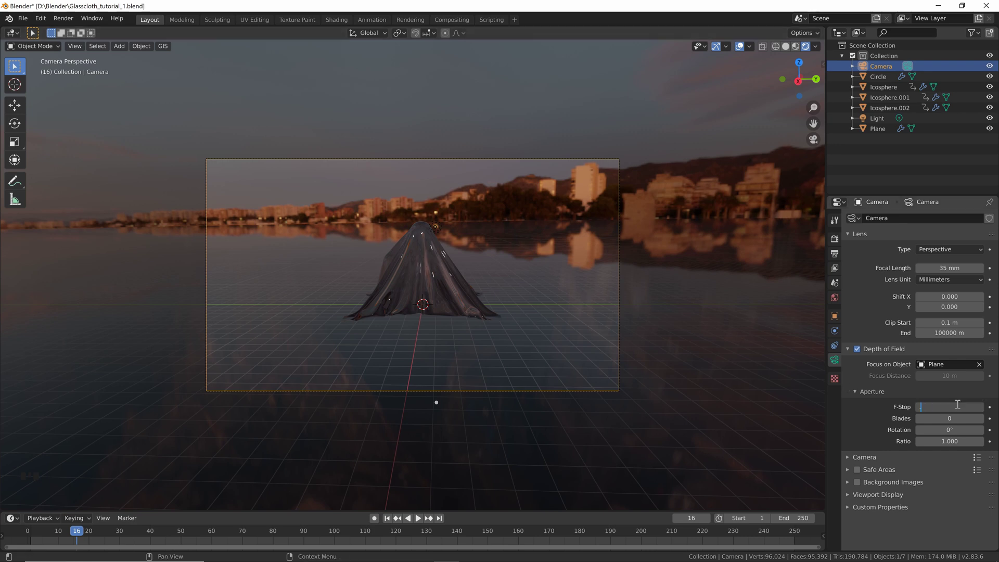
left_click(957, 401)
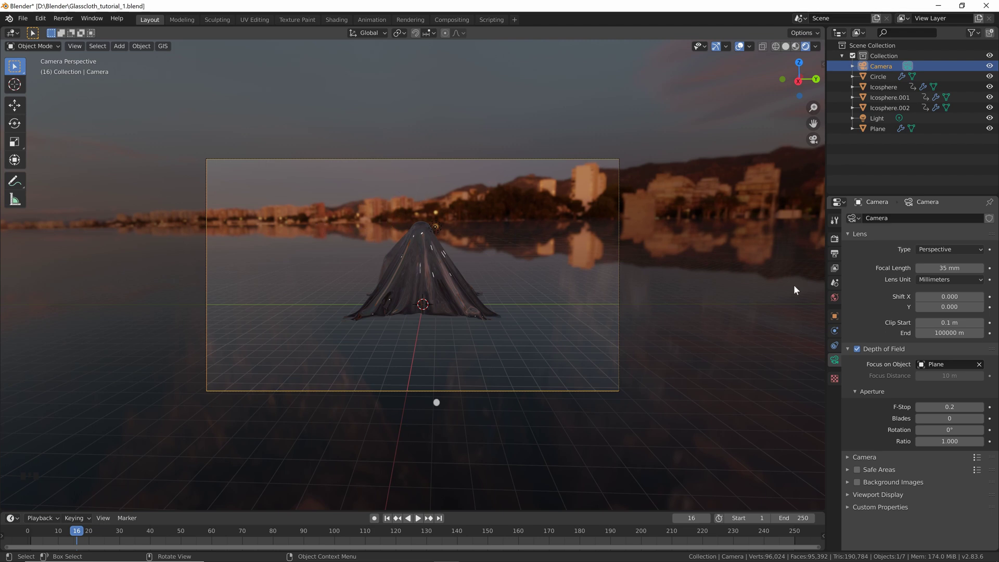
Bring up the World shader nodes in the Shading workspace and show the rendered scene through the camera.
left_click(336, 19)
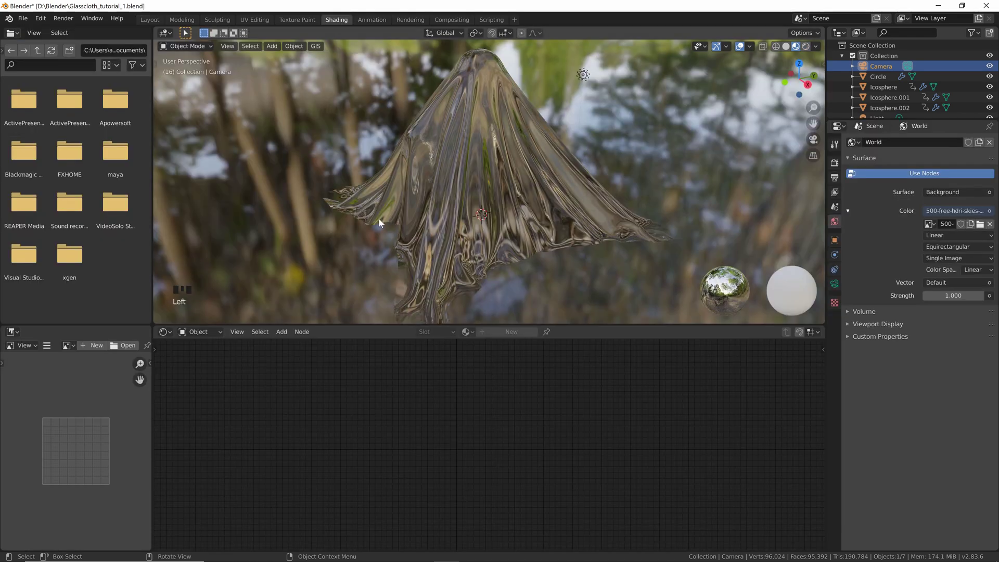
left_click(199, 330)
left_click(207, 355)
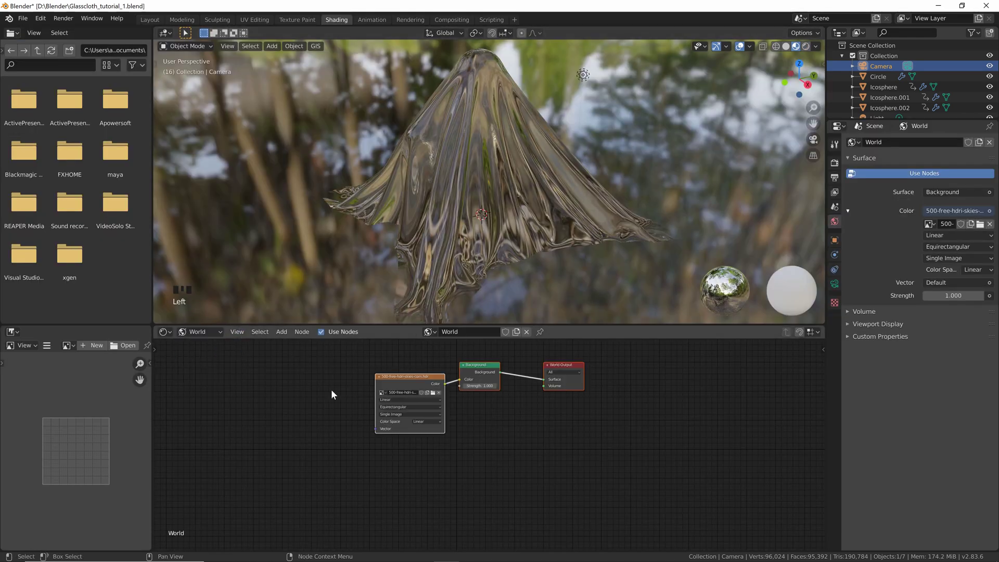
scroll(612, 173, "down", 8)
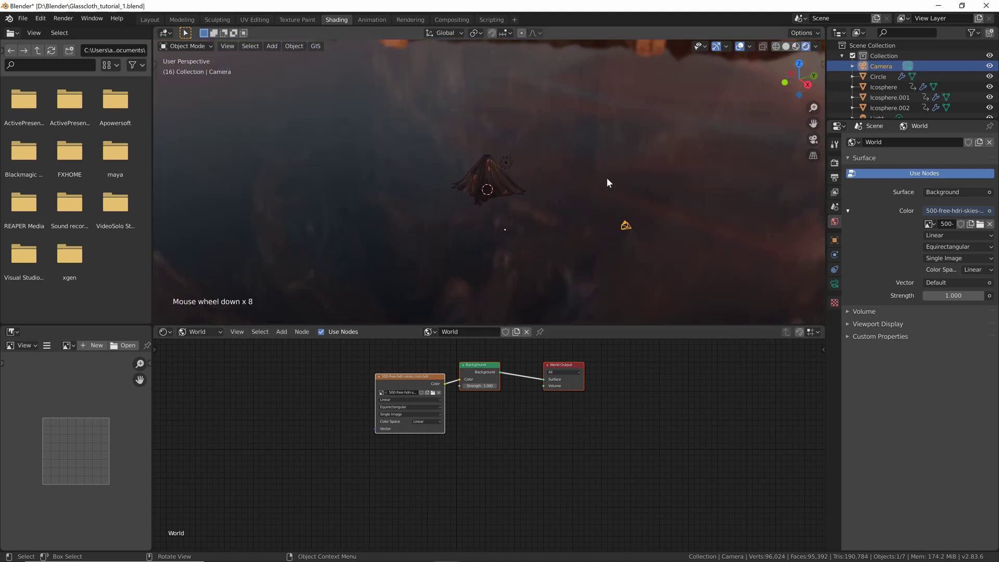
key("KP_0")
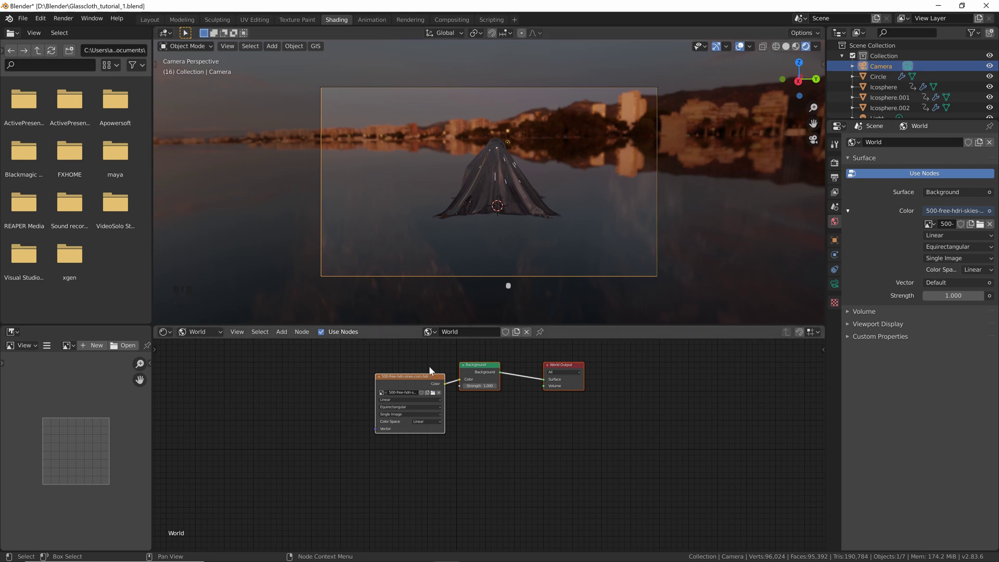
middle_click_drag(321, 380, 387, 405)
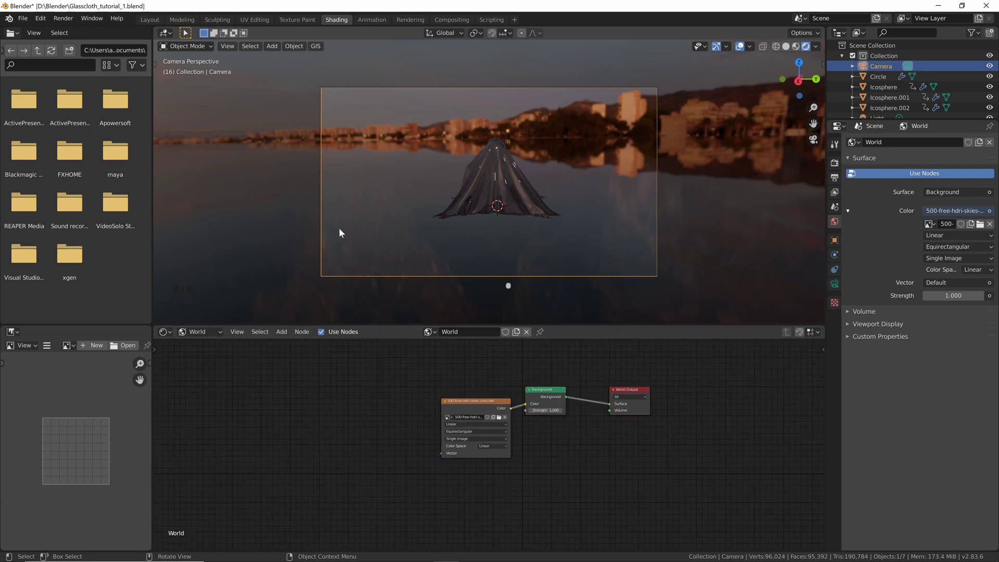
Search the add-on preferences for "node" to check whether Node Wrangler is enabled, and close the preferences.
left_click(115, 104)
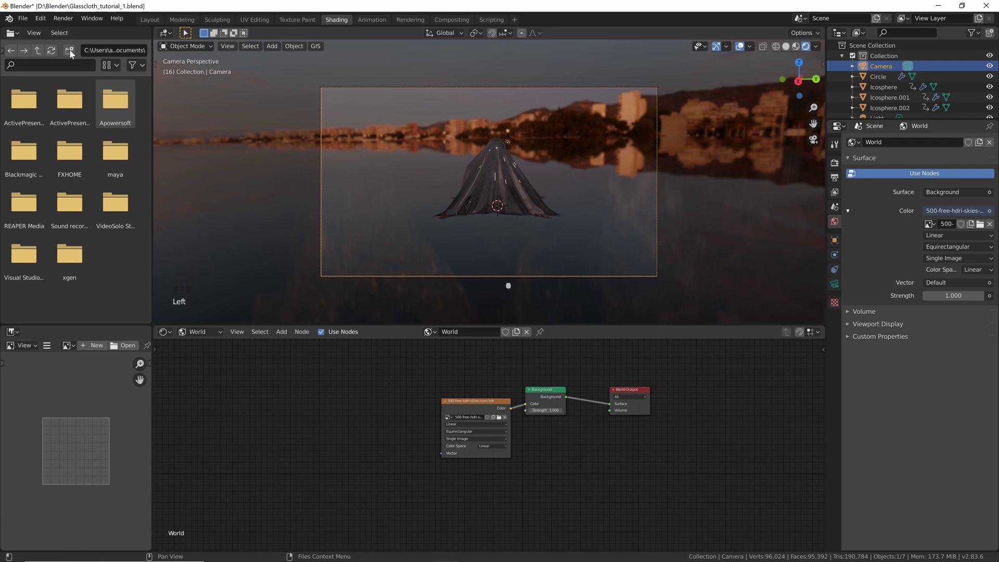
left_click(42, 19)
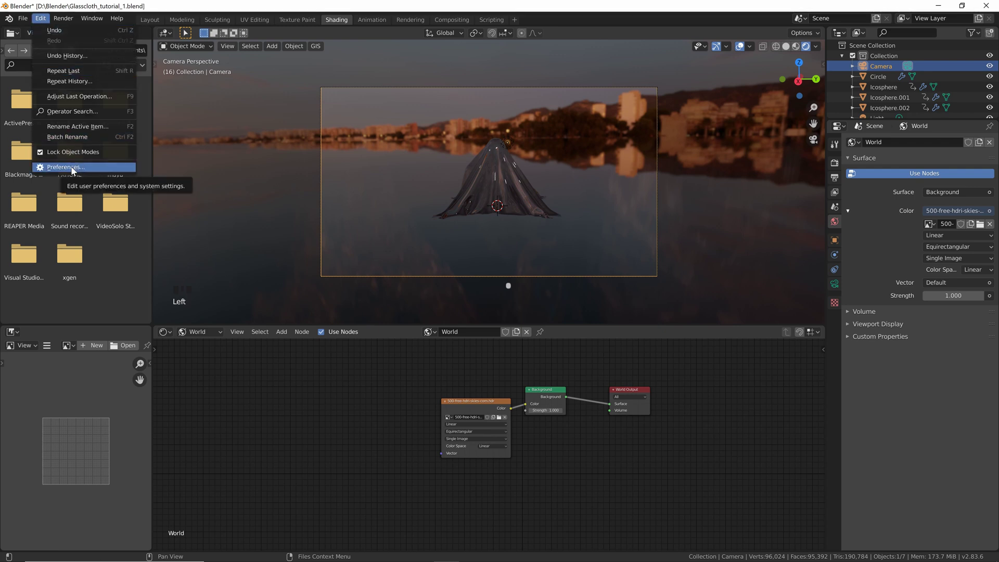
left_click(72, 170)
left_click_drag(261, 47, 333, 66)
left_click(382, 87)
type("node")
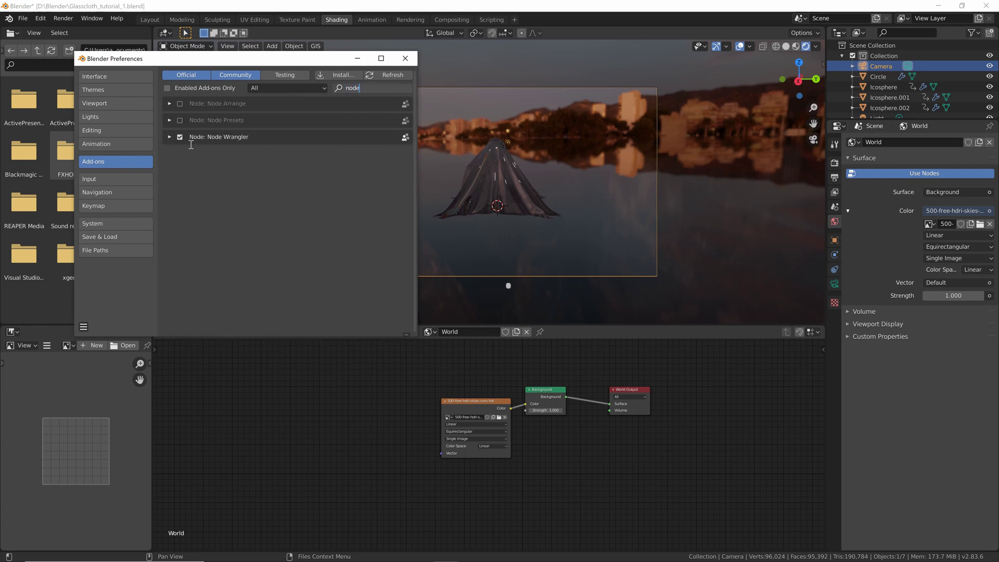
left_click(406, 59)
Add Mapping and Texture Coordinate nodes to the HDRI texture and set the mapping's Z rotation to about 80°.
left_click(479, 402)
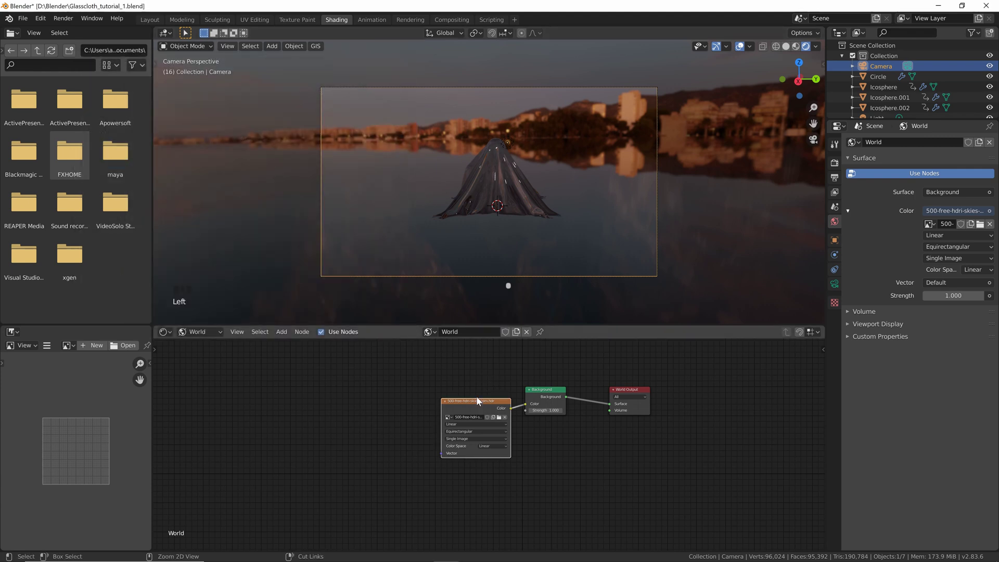
key("ctrl+t")
key("Home")
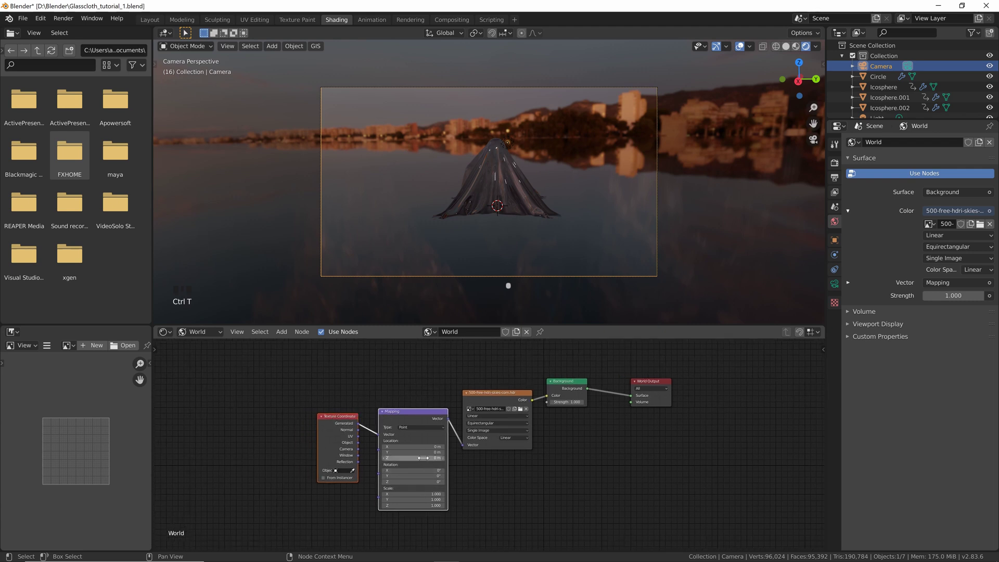
left_click_drag(425, 482, 701, 490)
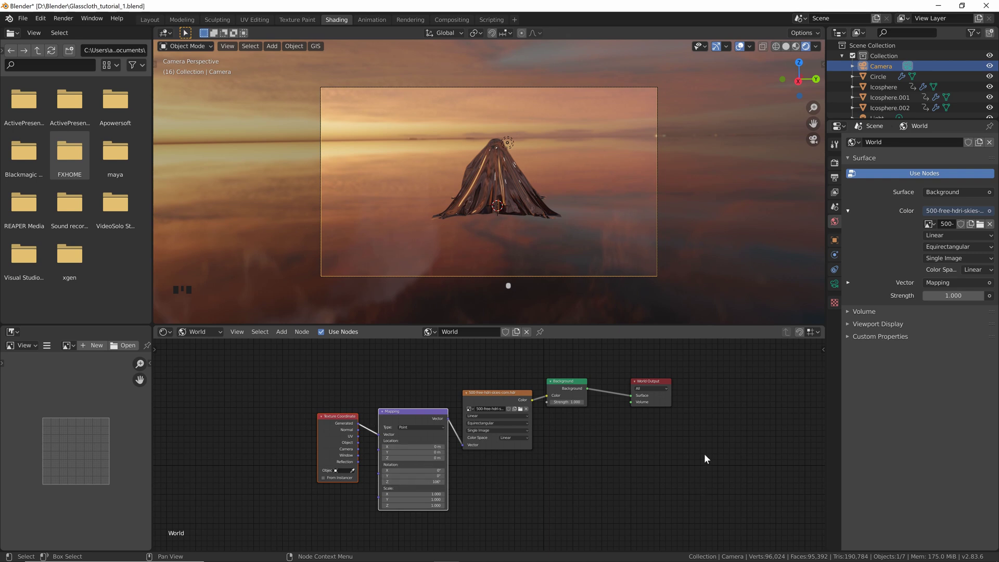
left_click_drag(419, 481, 363, 472)
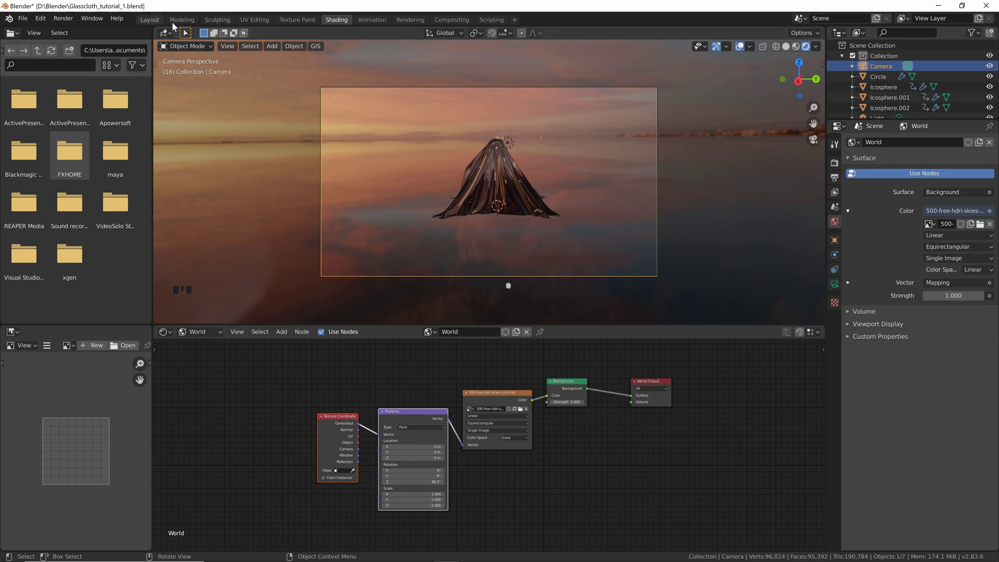
Return to the Layout workspace and change the render engine to Cycles.
left_click(150, 19)
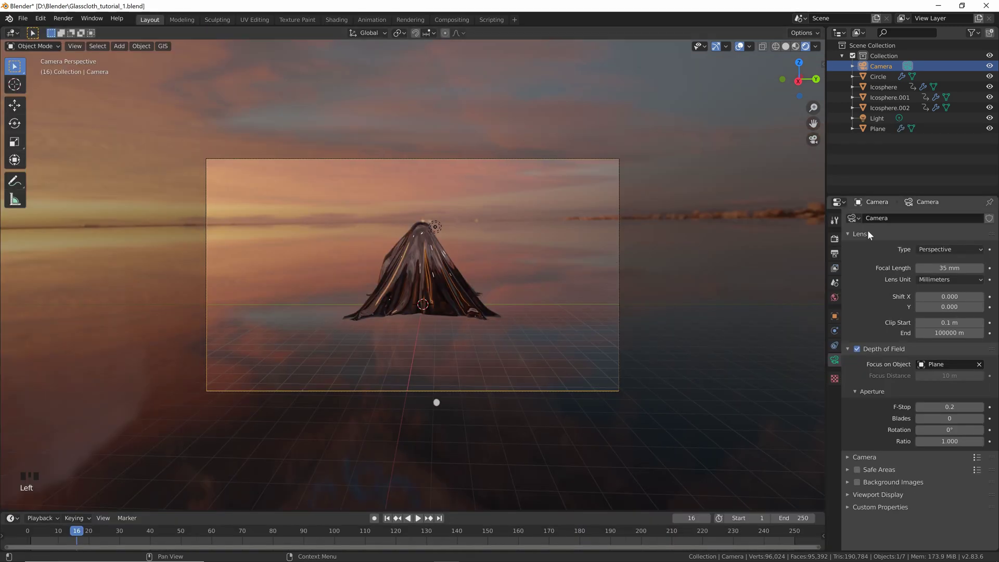
left_click(834, 239)
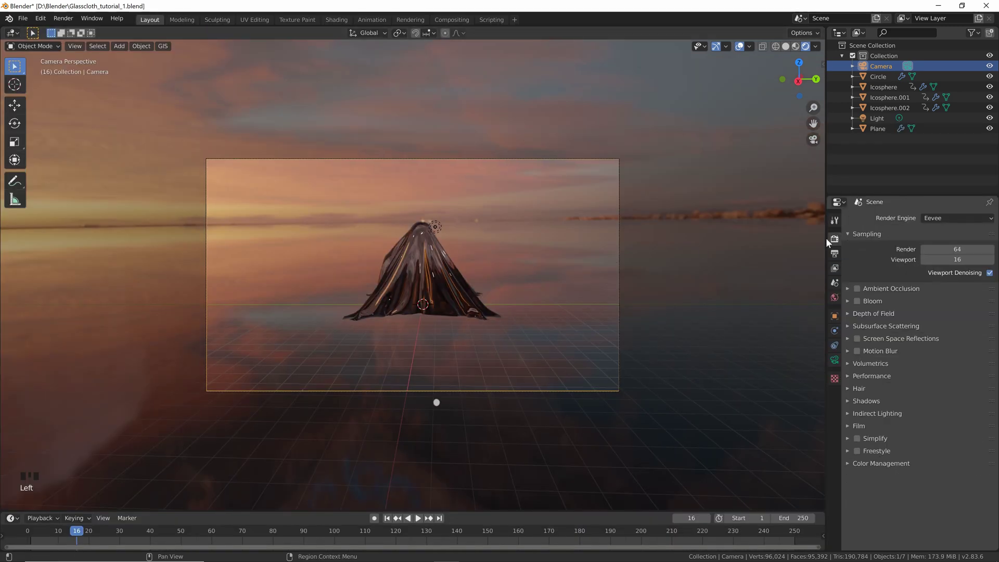
left_click(941, 217)
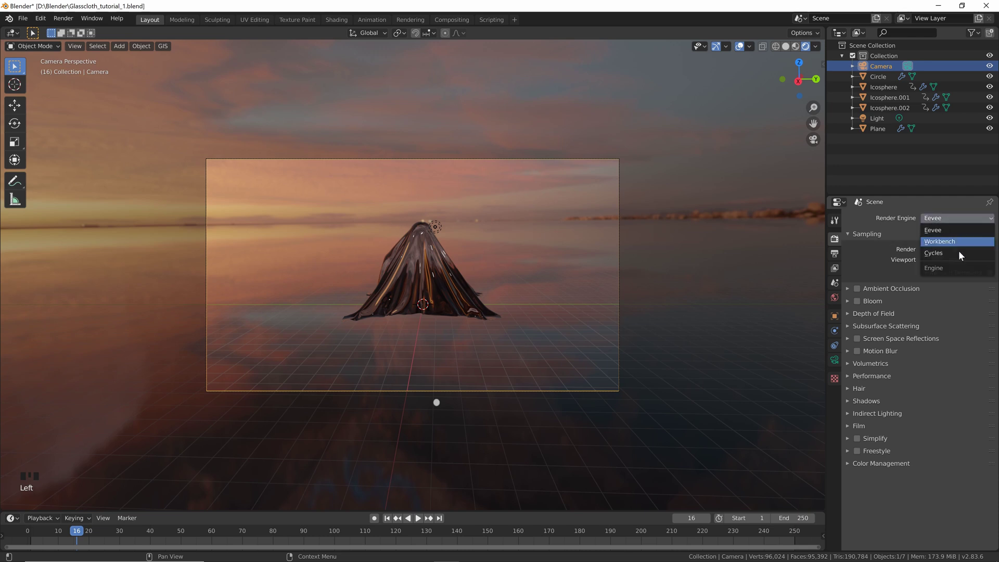
left_click(959, 253)
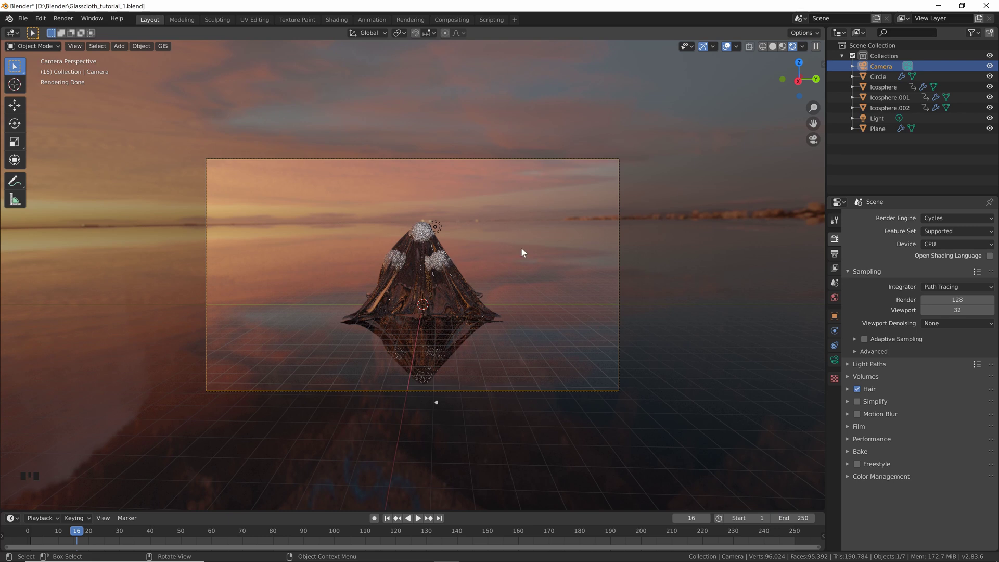
Show the viewport and render visibility restriction toggles in the Outliner.
left_click(971, 33)
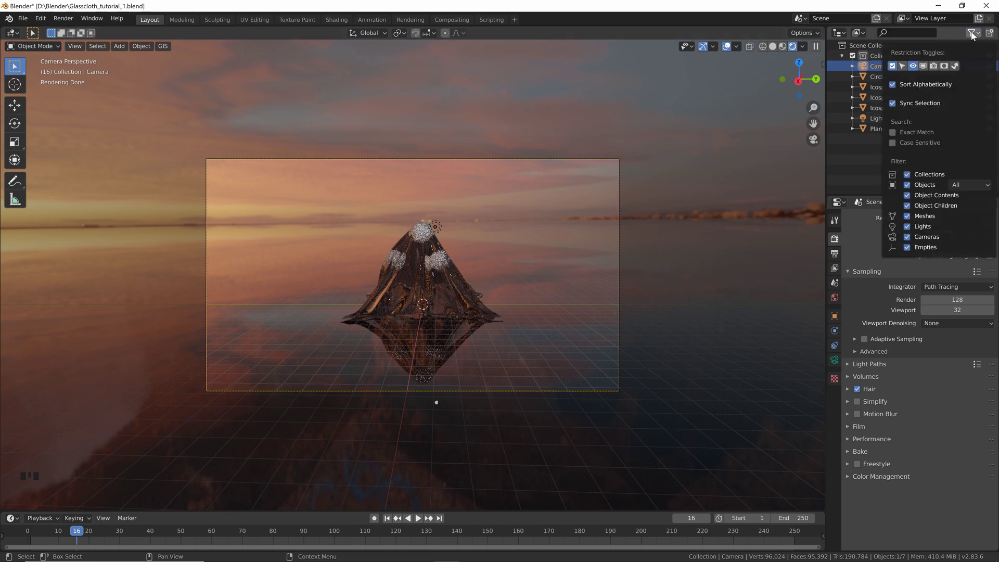
left_click(933, 65)
left_click(923, 66)
left_click(947, 33)
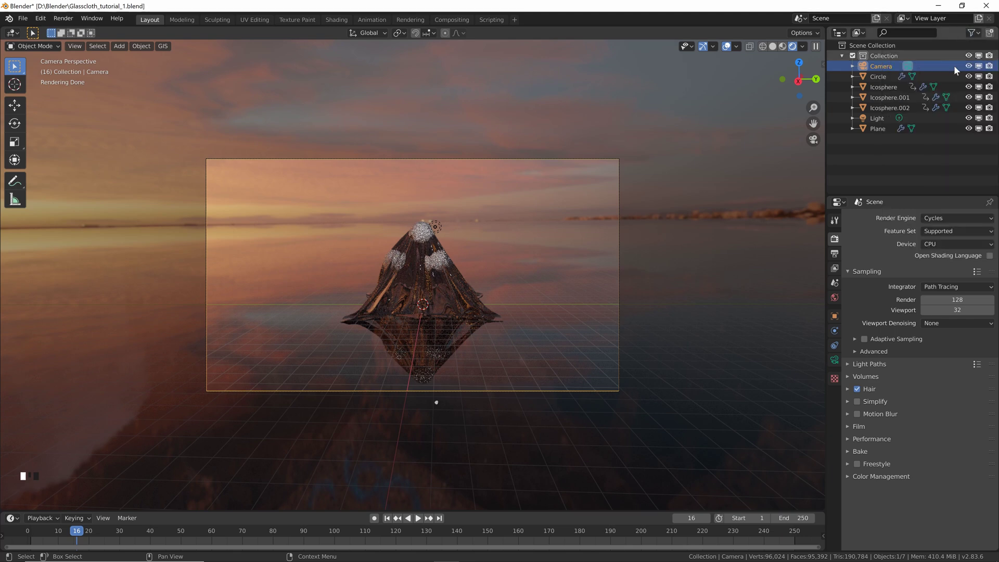
Disable all three icospheres in viewports and renders, and hide the viewport overlays.
left_click(979, 86)
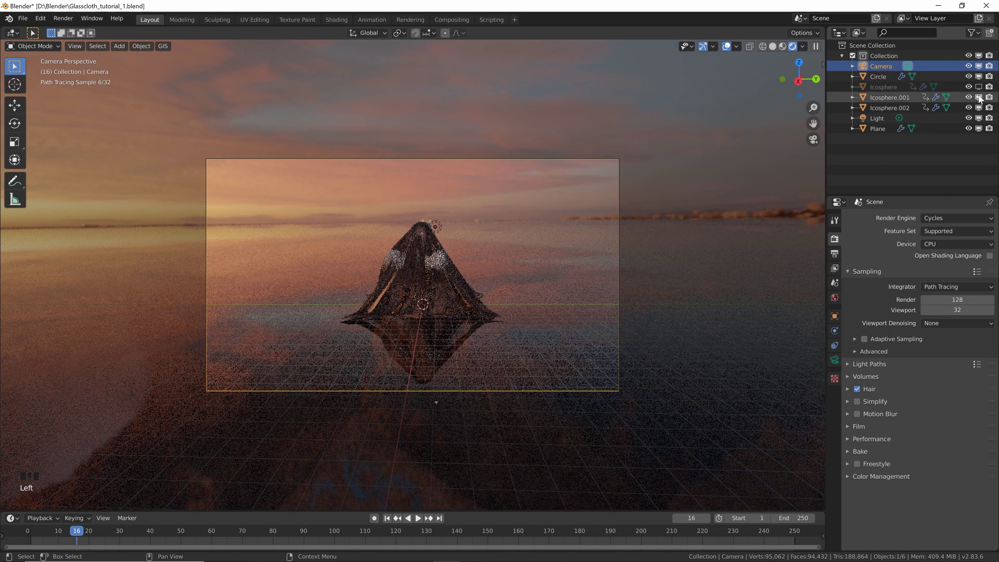
left_click(979, 98)
left_click(979, 108)
left_click(989, 87)
left_click(989, 97)
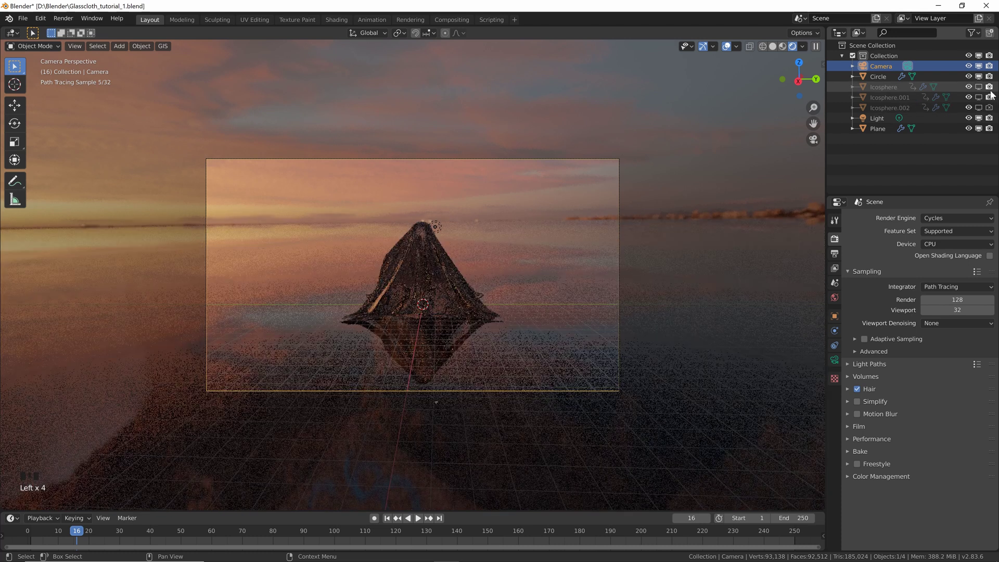
left_click(989, 107)
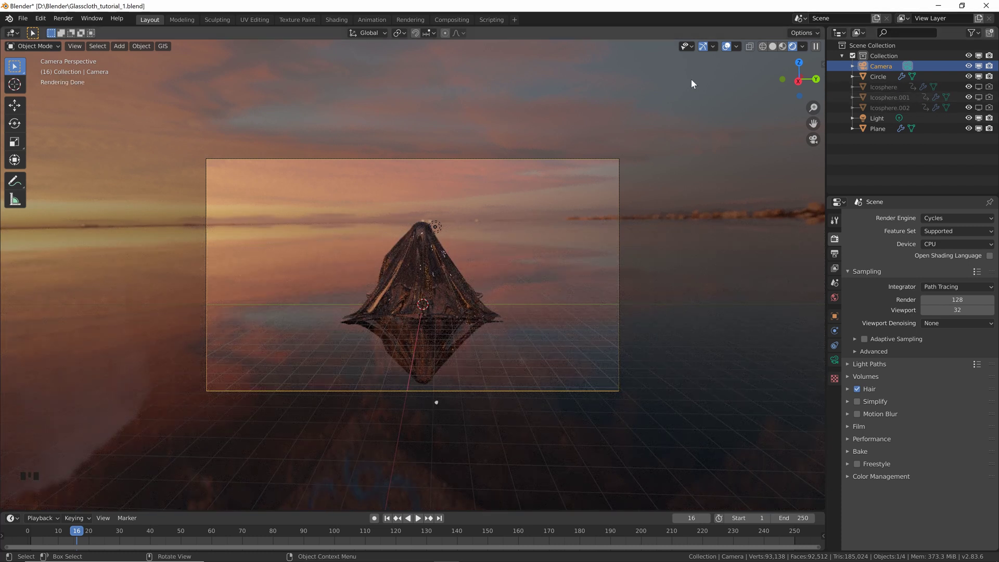
left_click(727, 46)
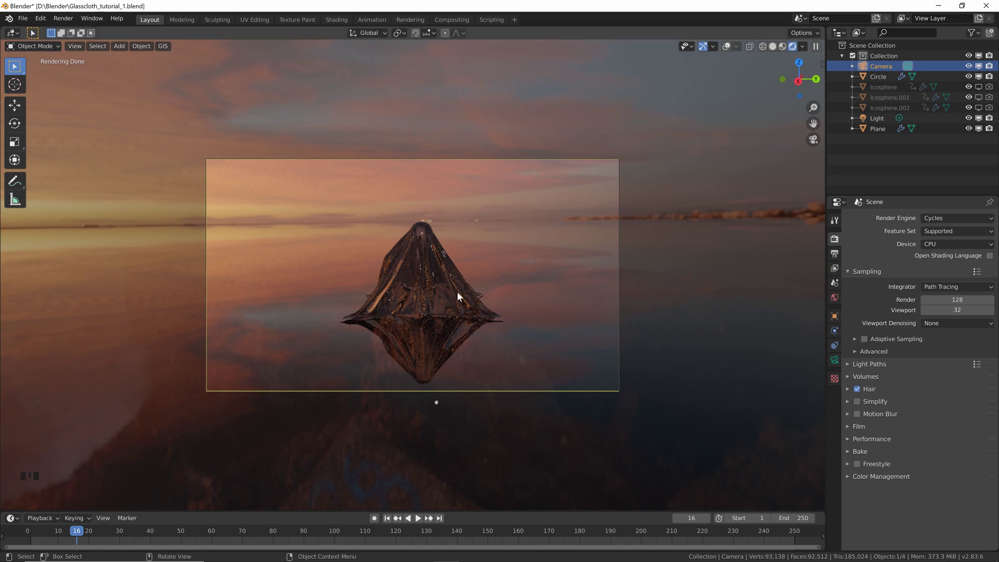
Start a CPU render of the current frame in the Rendering workspace.
left_click(414, 19)
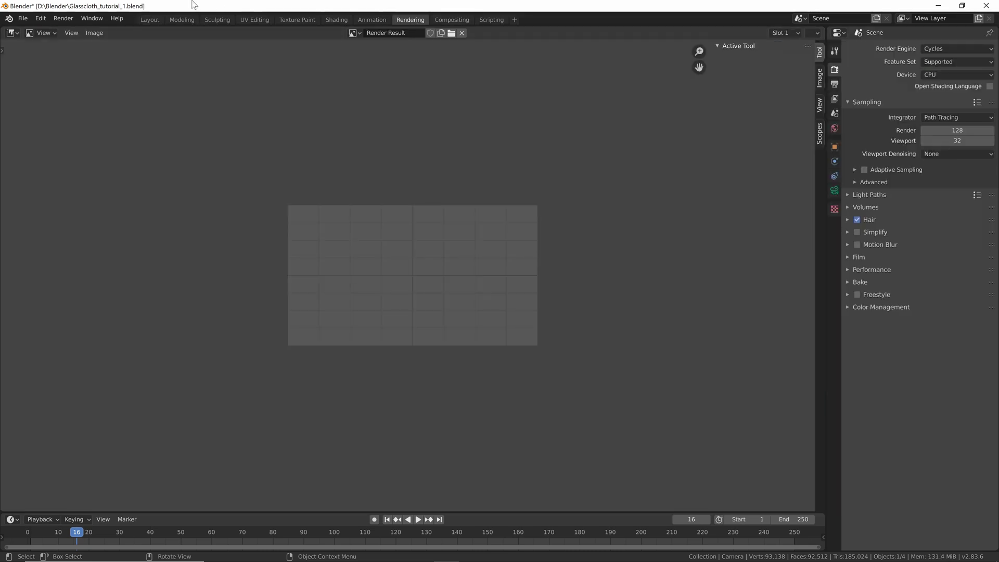
left_click(63, 18)
left_click(83, 30)
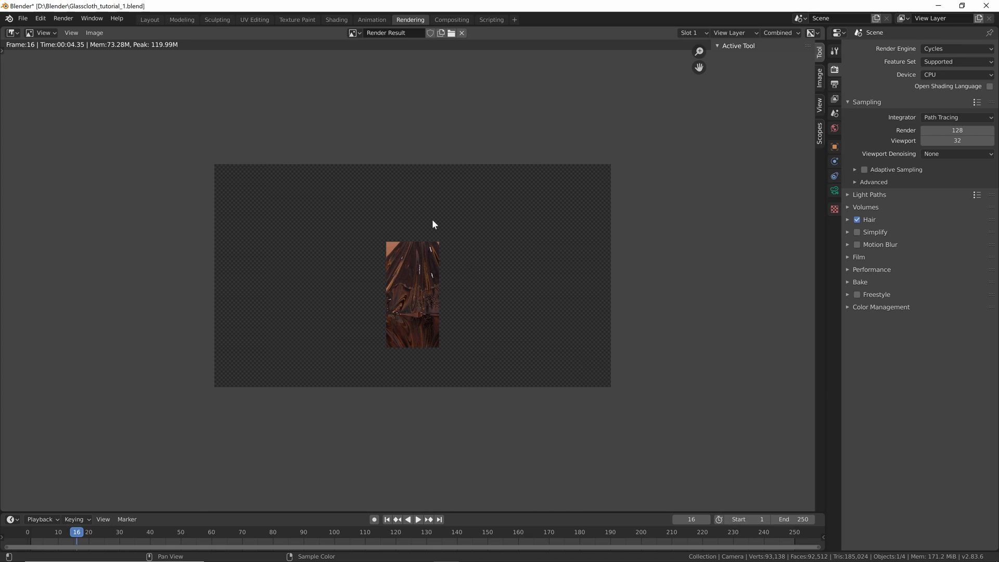
Set the Cycles device to GPU Compute and render the current frame as an image.
left_click(935, 74)
left_click(941, 97)
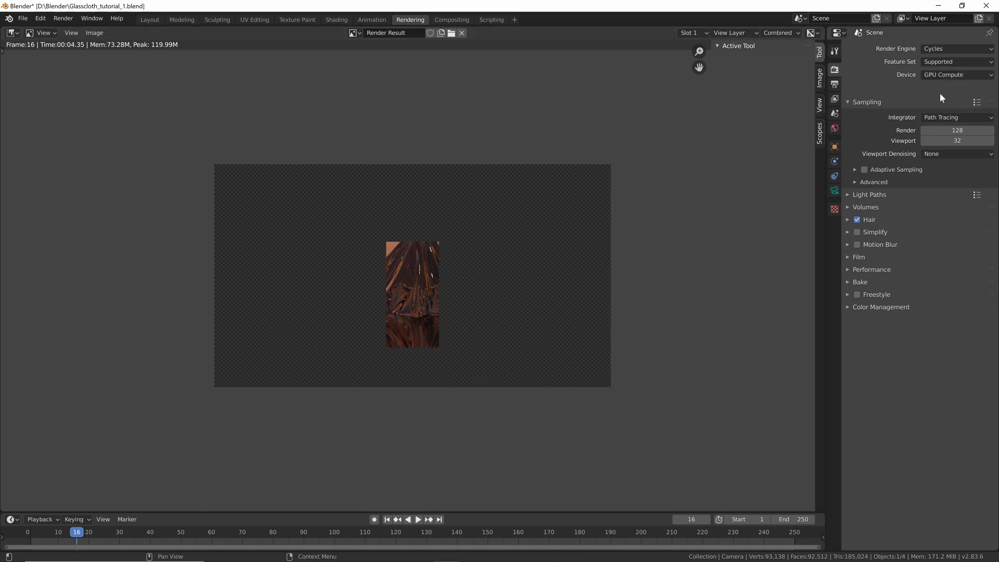
left_click(69, 18)
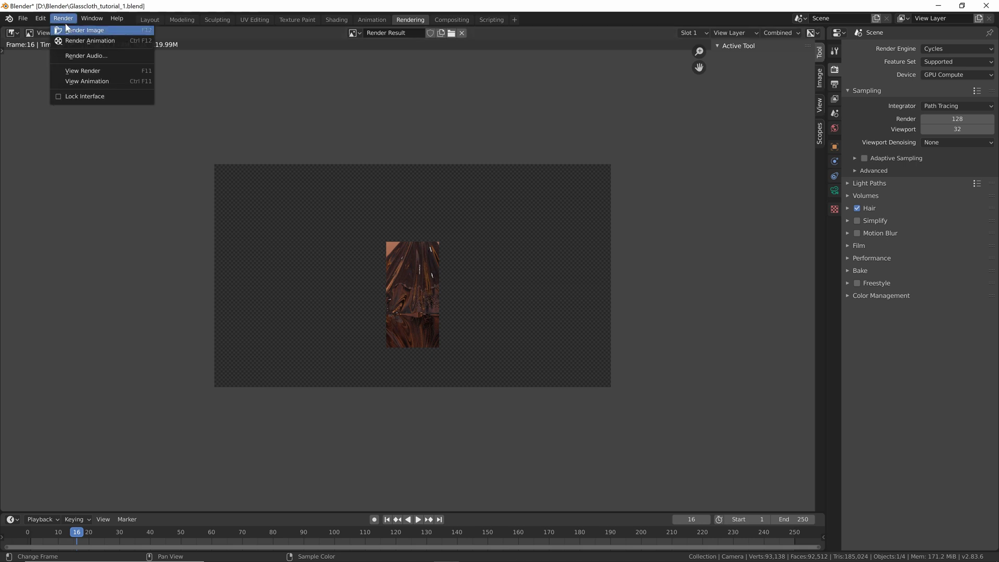
left_click(70, 30)
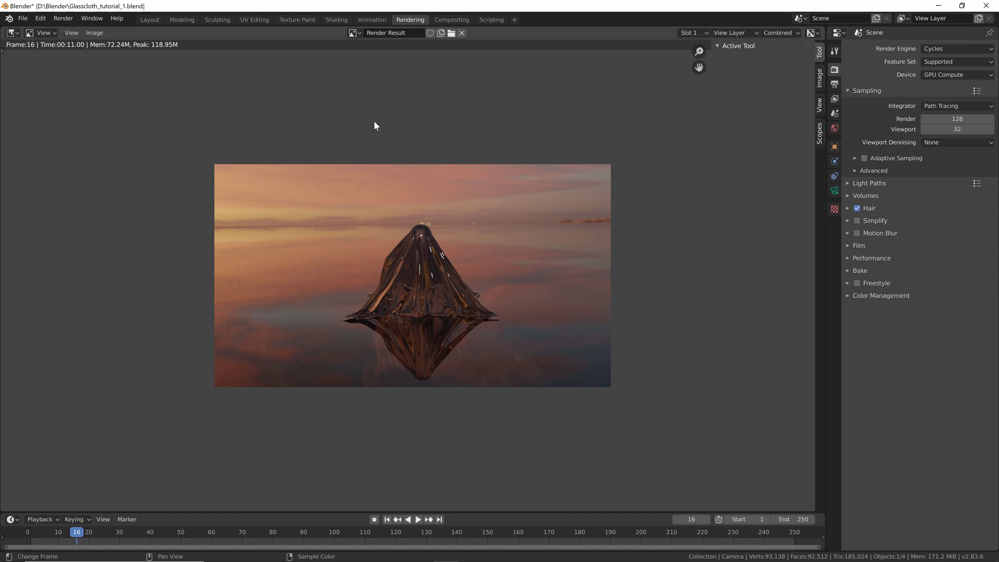
Return to the Layout workspace and change the render engine back to Eevee.
left_click(150, 19)
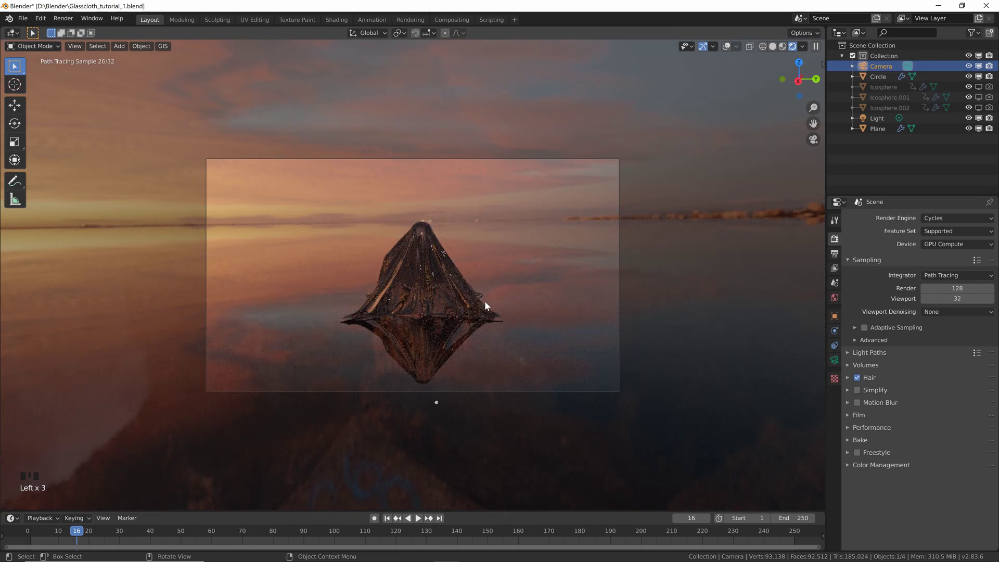
left_click(951, 217)
left_click(947, 229)
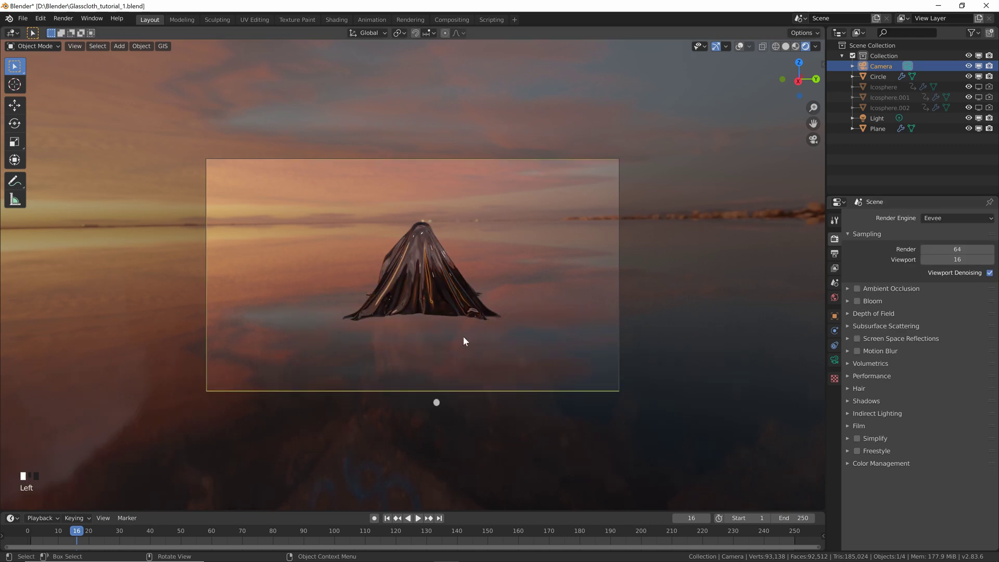
Add a Reflection Plane light probe, show the viewport overlays, and scale the probe up by about 11.5.
key("shift+a")
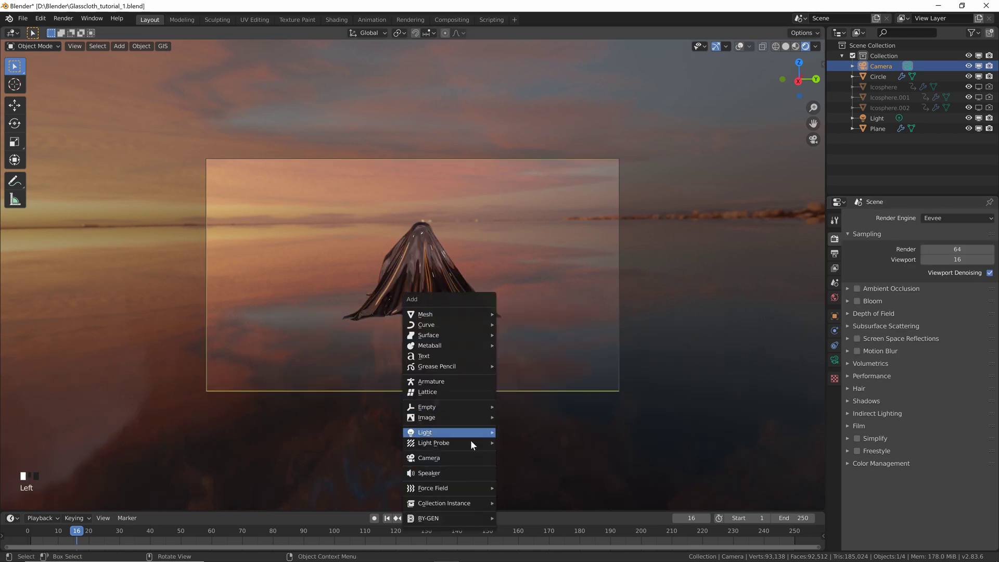
mouse_move(469, 443)
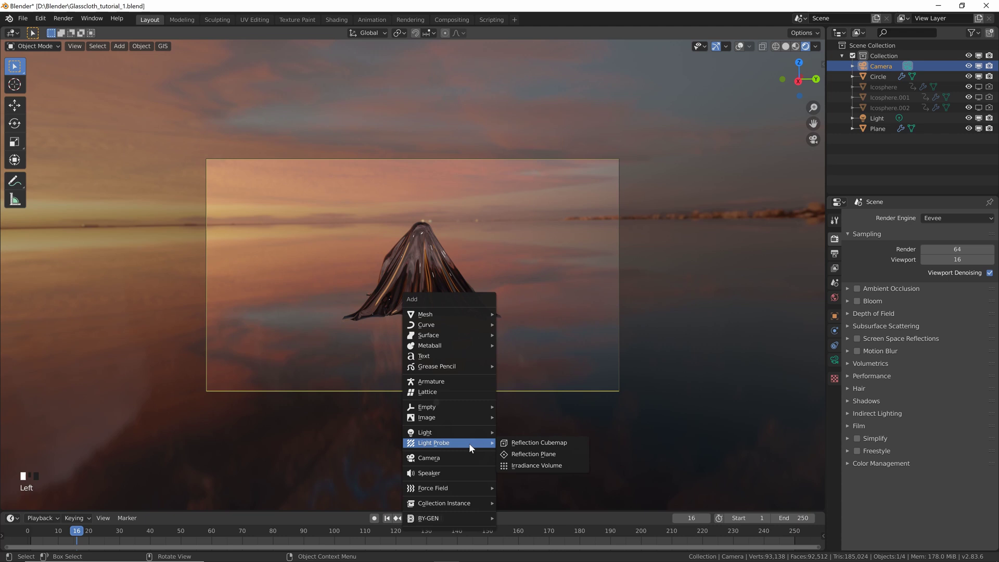
left_click(541, 454)
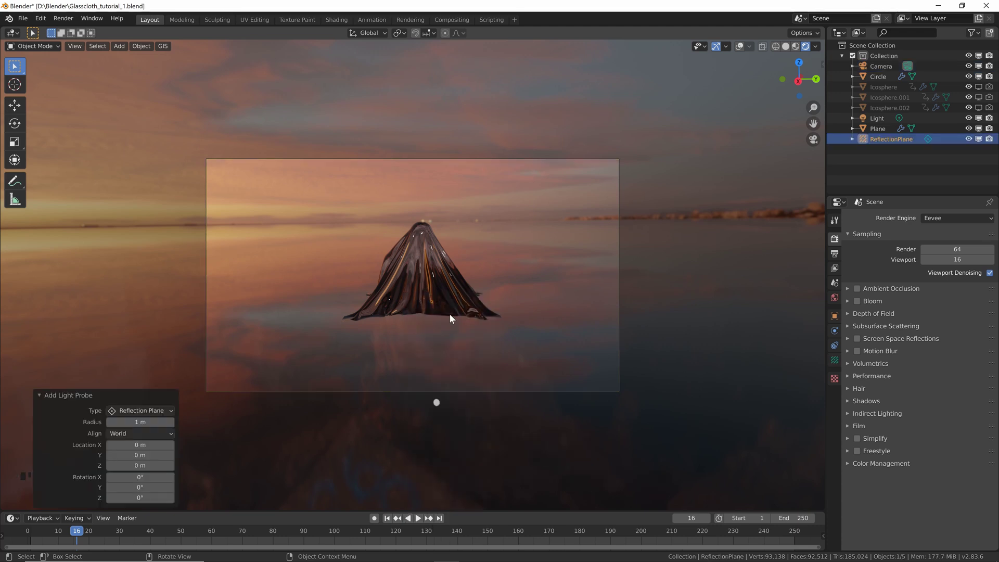
left_click(739, 46)
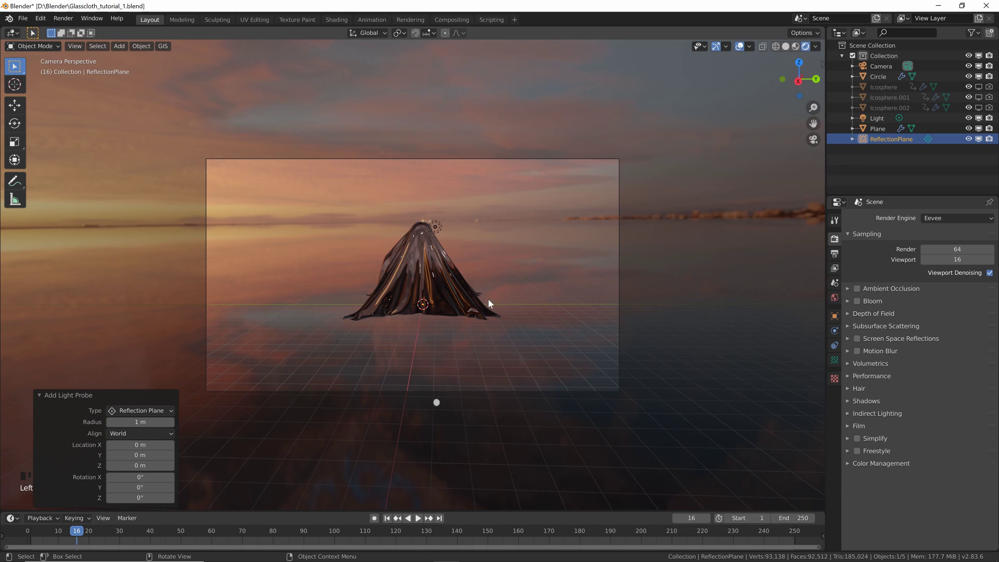
key("s")
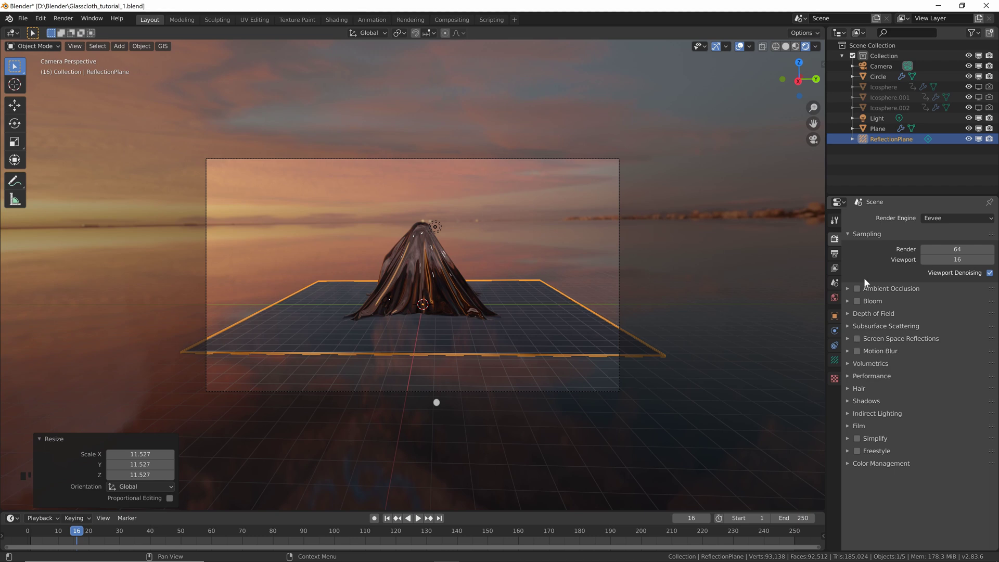
Enable Screen Space Reflections with Refraction in the Eevee render settings.
left_click(855, 338)
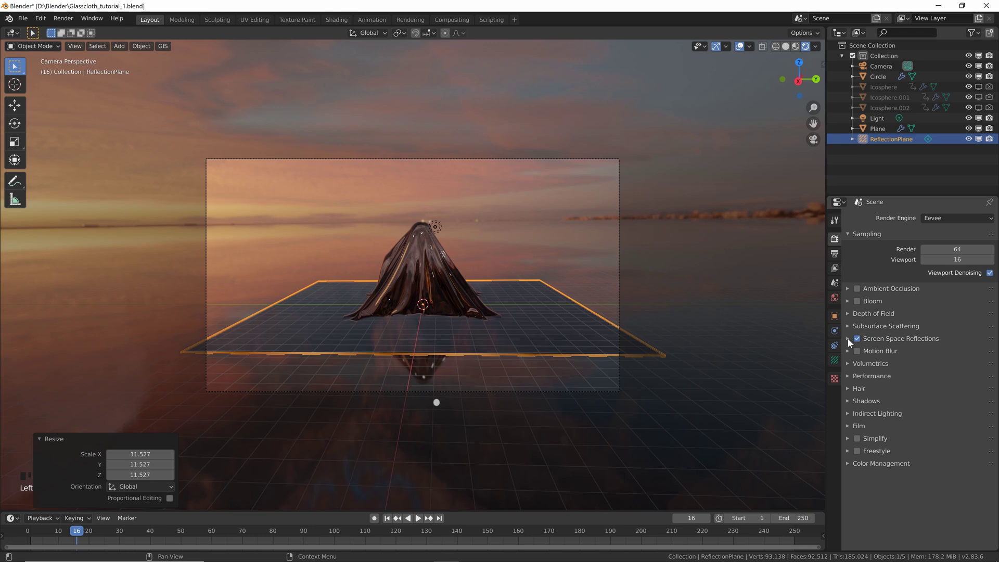
left_click(847, 338)
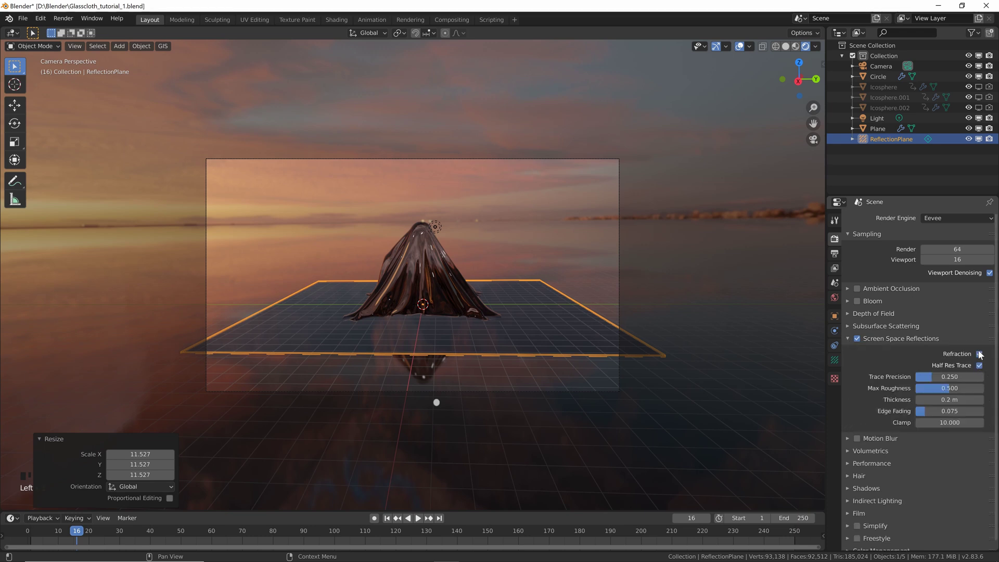
left_click(979, 354)
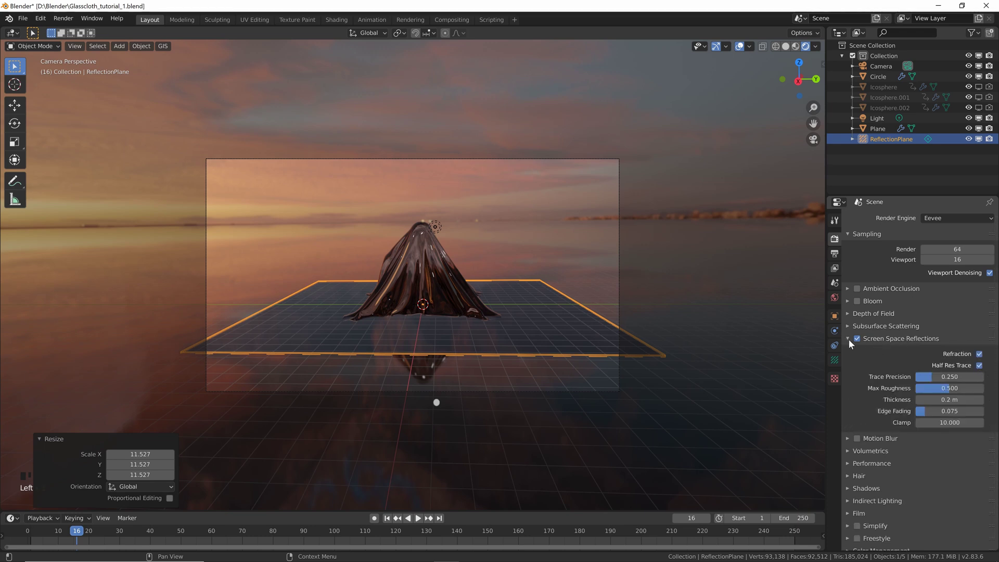
Turn on Auto Bake for indirect lighting and bake the indirect lighting.
scroll(854, 484, "down", 1)
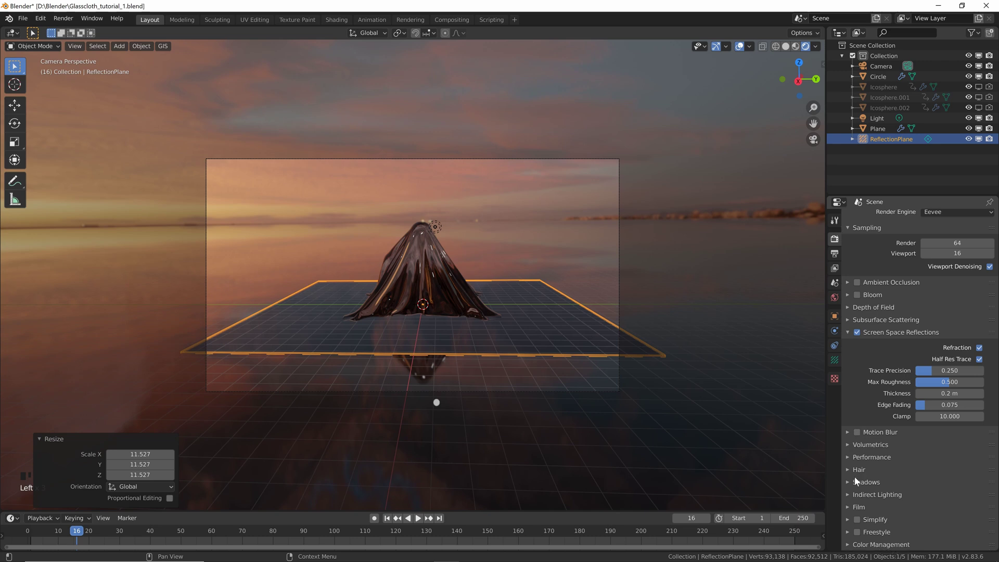
left_click(848, 495)
scroll(906, 507, "down", 4)
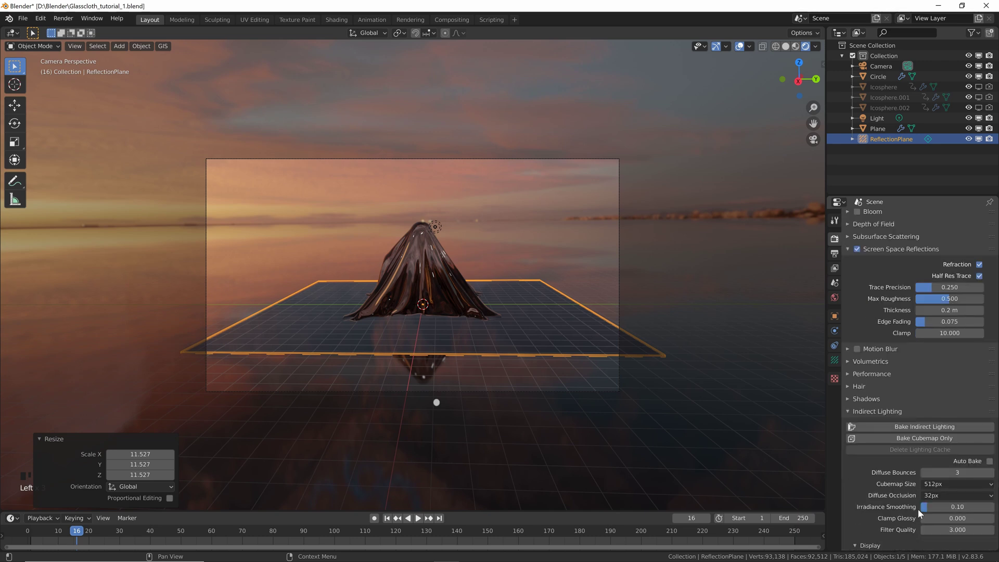
left_click(989, 461)
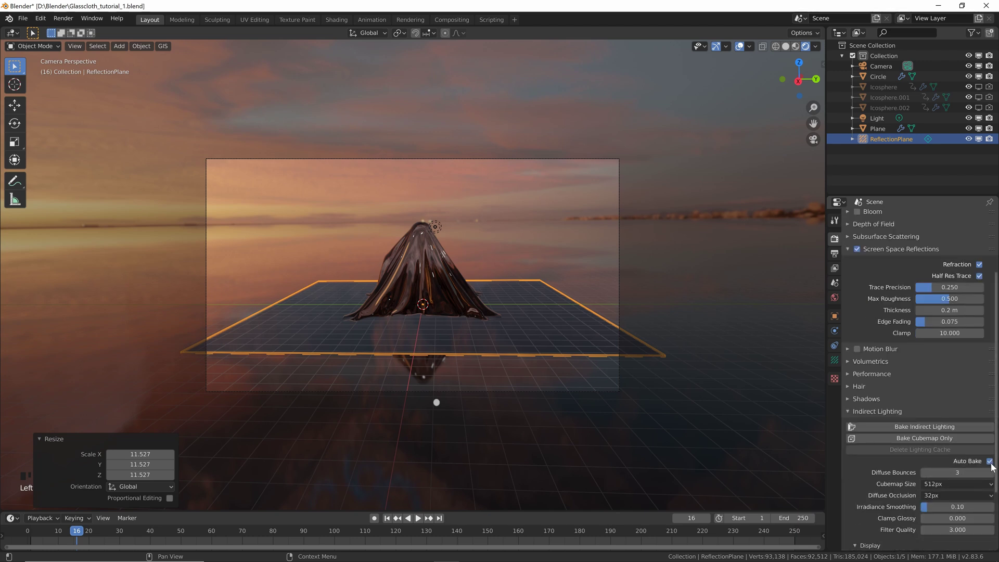
left_click(956, 428)
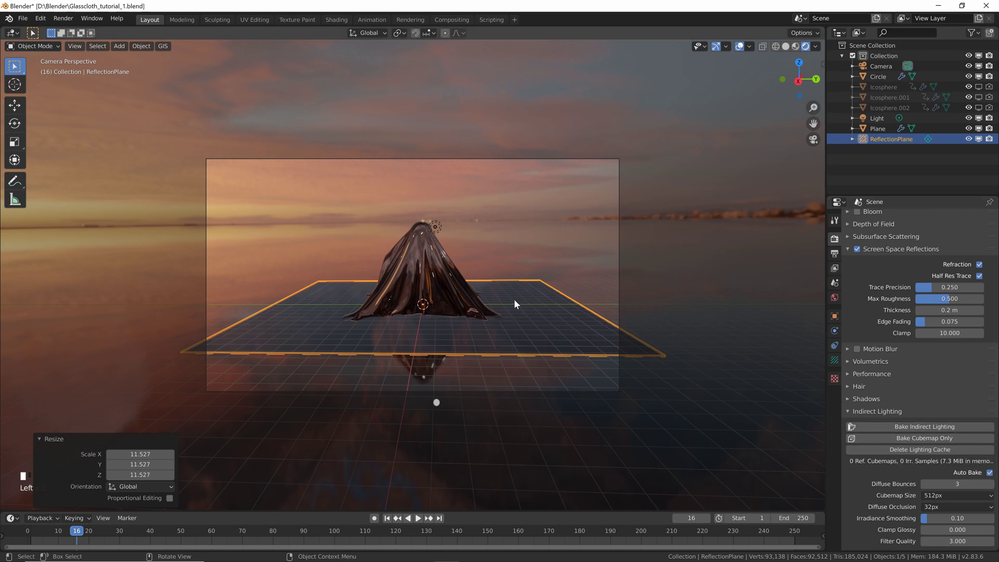
Raise the reflection plane about 0.2 m along the Z axis.
key("g")
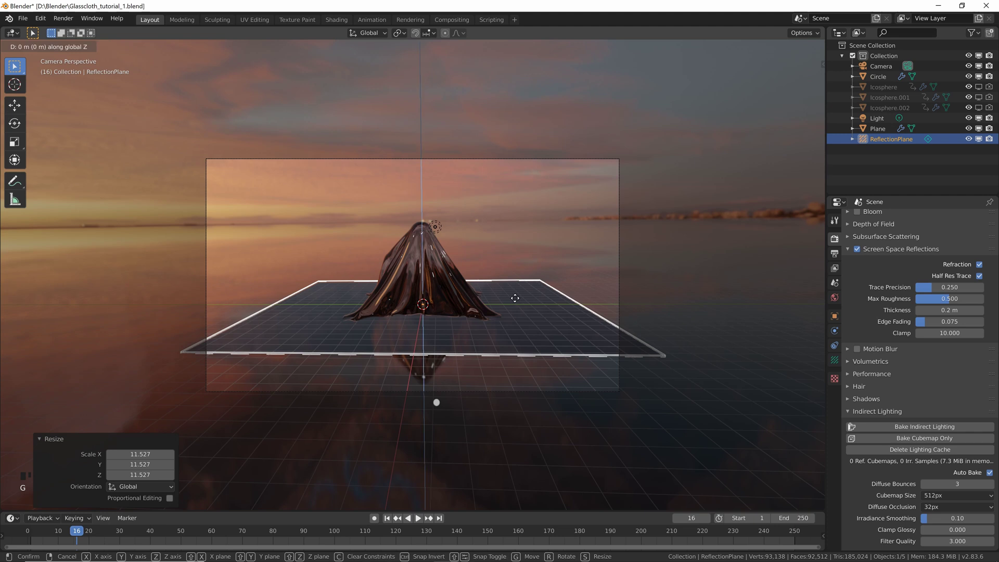
key("z")
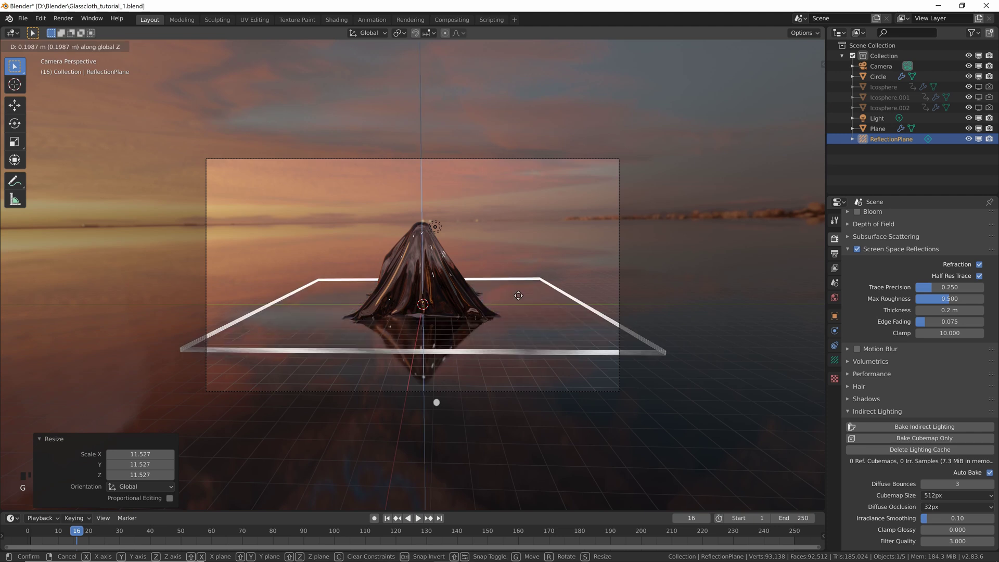
left_click(519, 295)
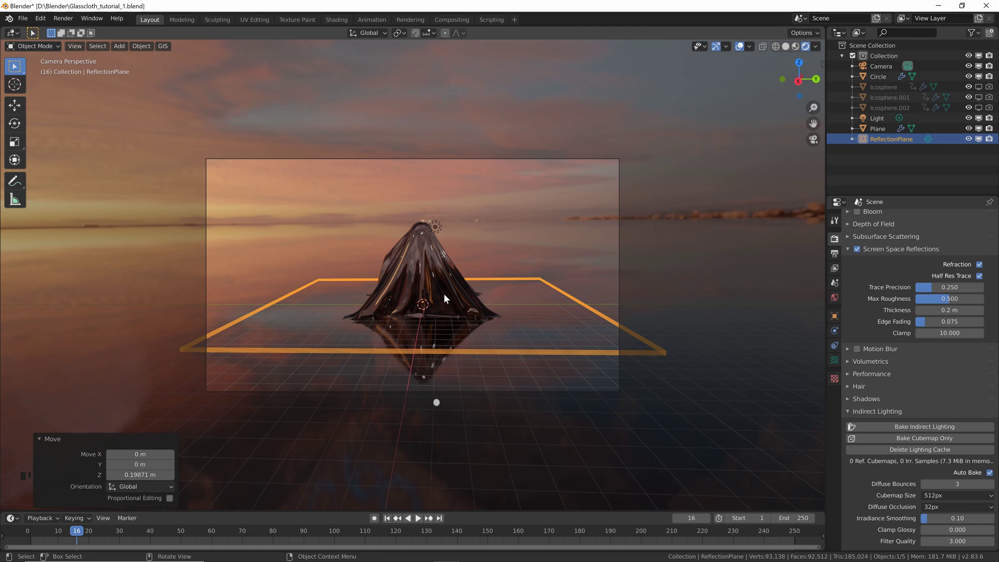
Enable Screen Space Refraction in the settings of the cloth's material.
left_click(419, 254)
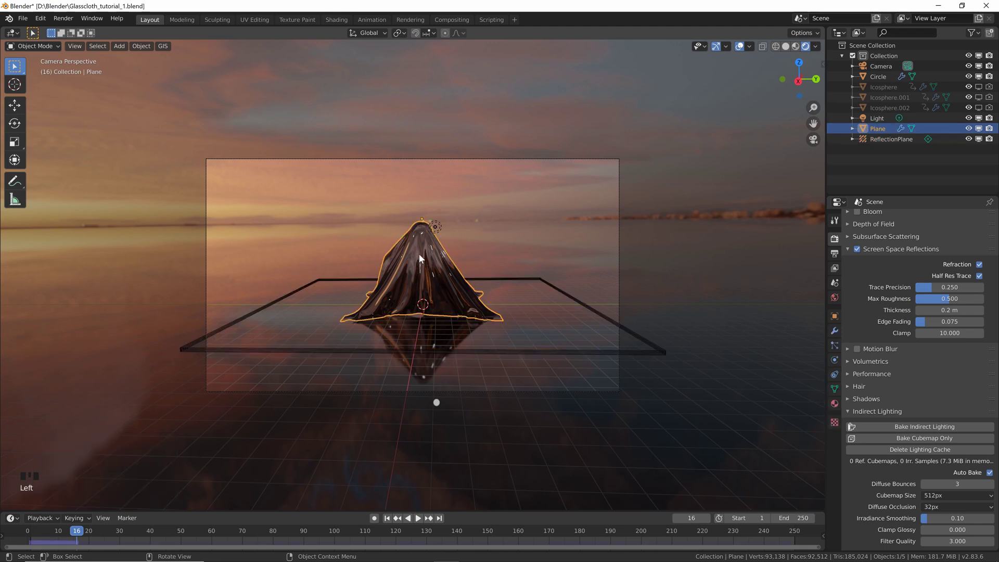
left_click(835, 404)
scroll(963, 447, "down", 10)
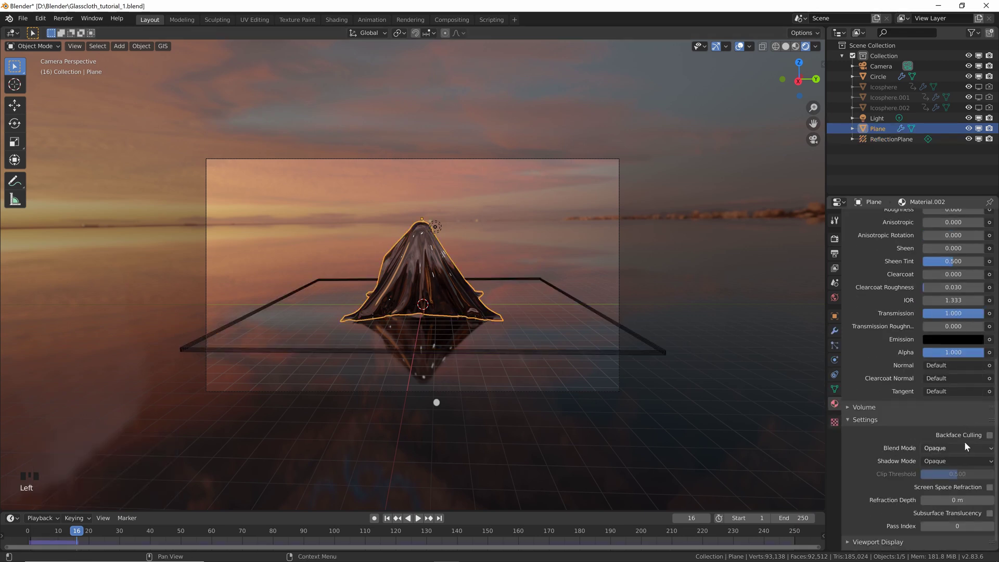
scroll(983, 483, "down", 1)
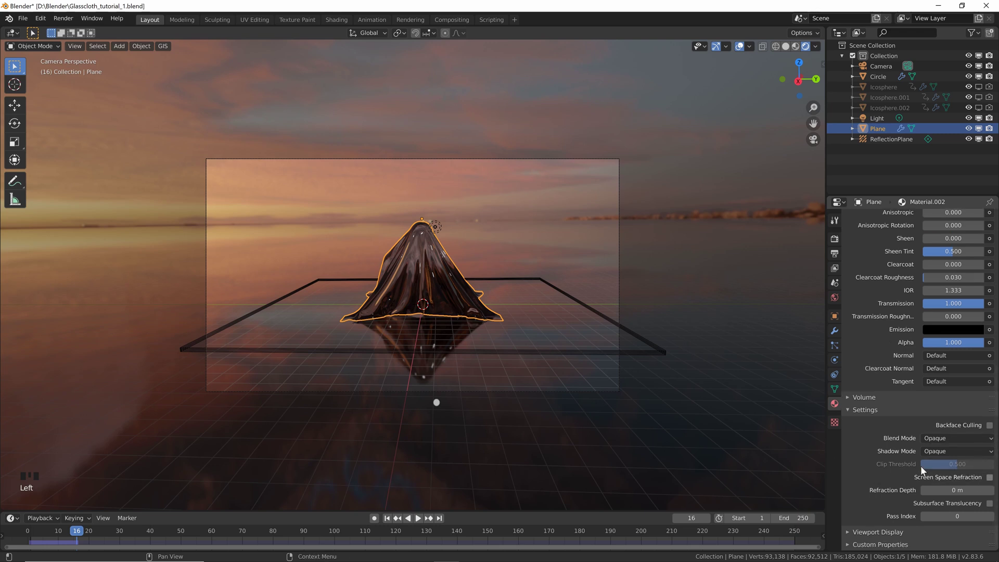
left_click(990, 478)
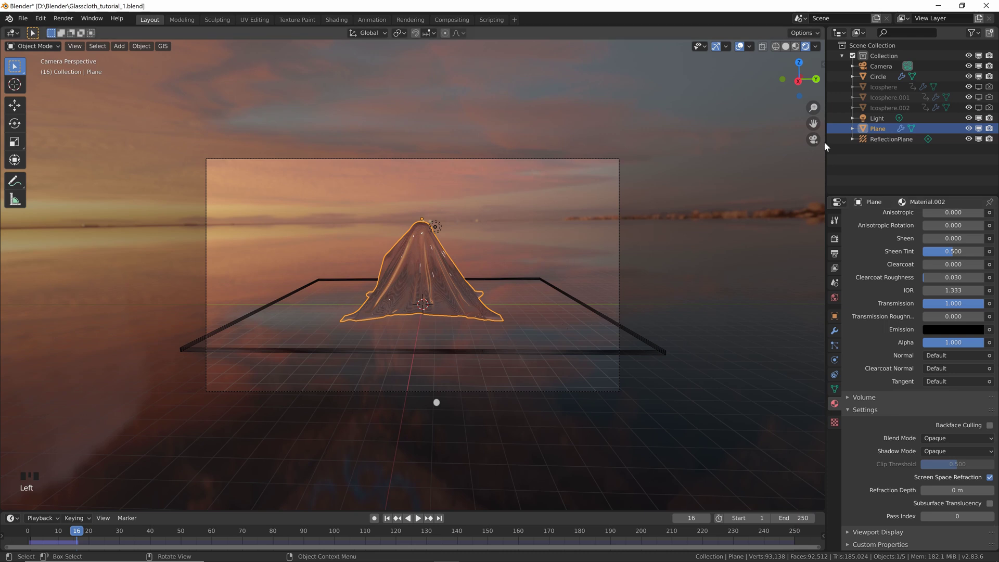
Enable Screen Space Refraction for the Circle object's material and return to the render settings.
left_click(879, 76)
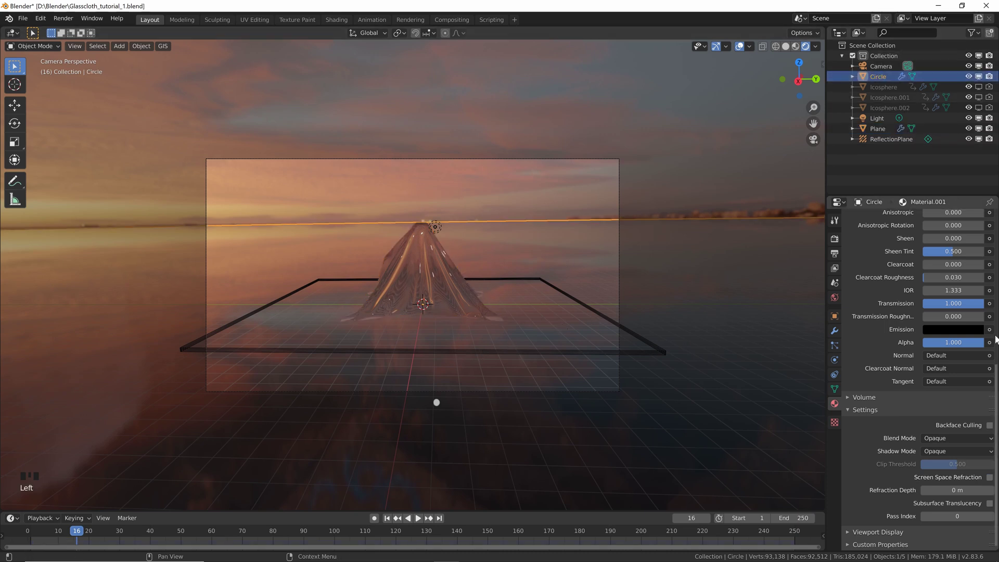
left_click(990, 477)
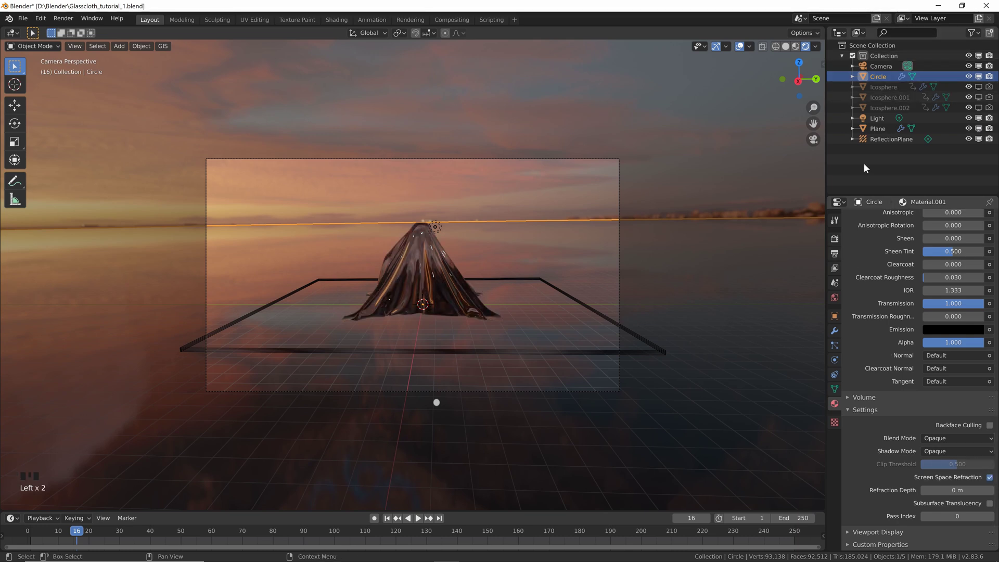
left_click(835, 238)
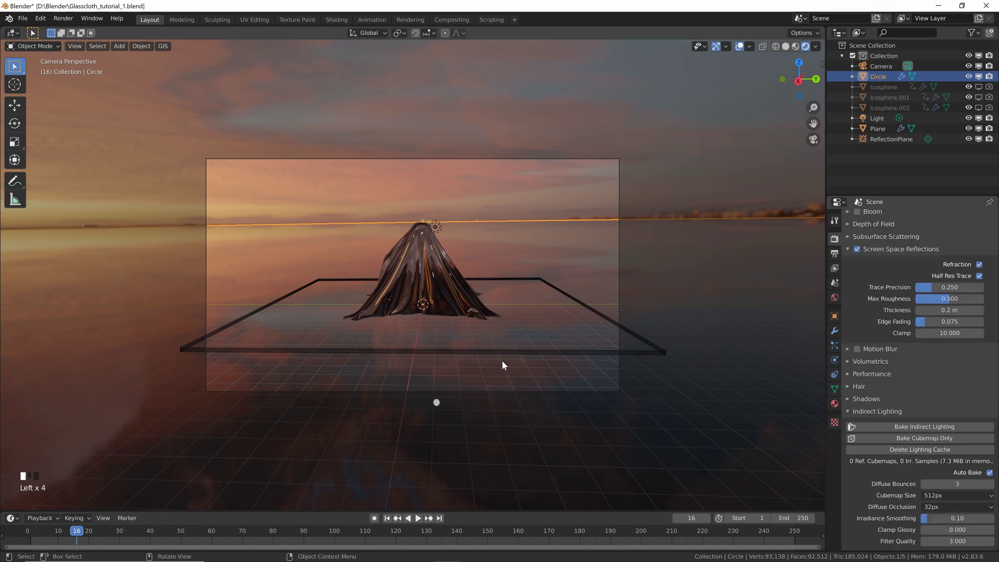
Lower the reflection plane about 0.15 m, shifting it about -0.2 m in Y, and scale it up by about 2.05.
left_click(498, 354)
key("g")
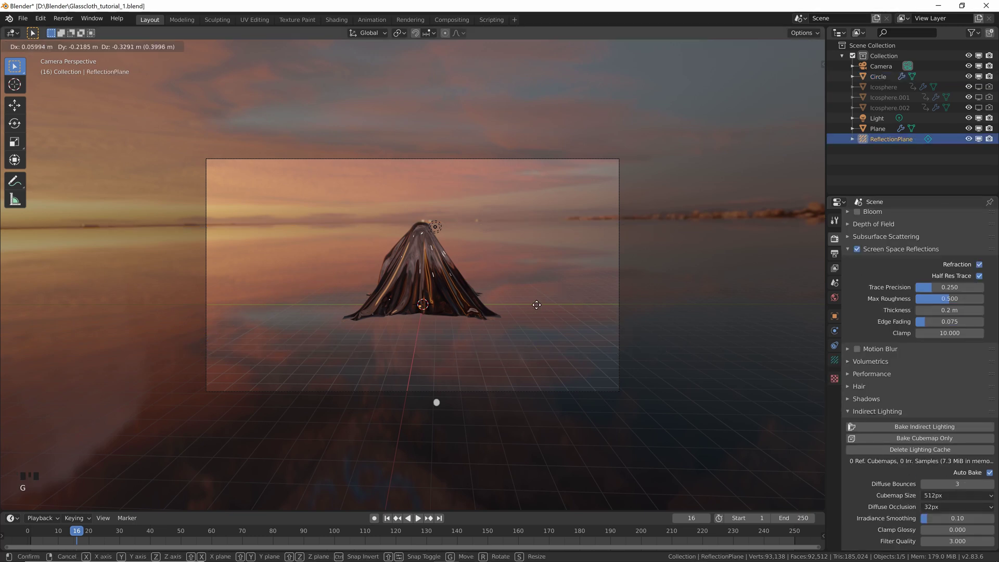
left_click(536, 302)
key("s")
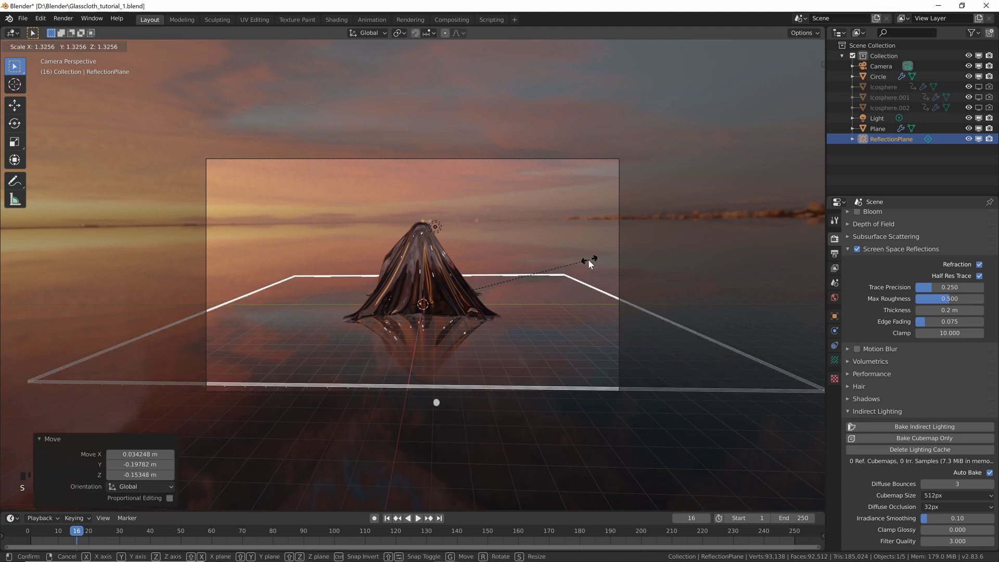
left_click(675, 215)
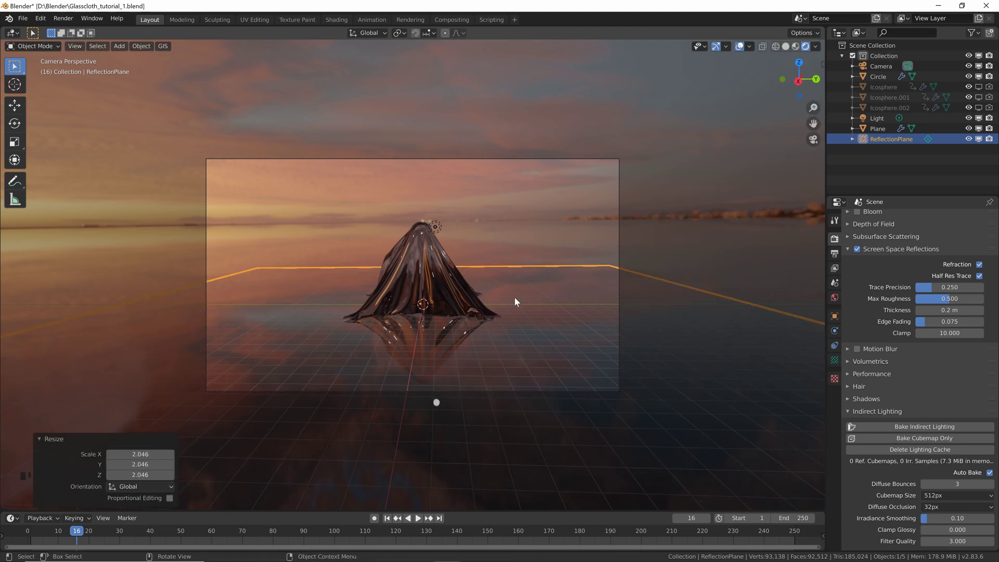
Add a Reflection Cubemap light probe and scale it by about 3.9 to enclose the cloth.
key("shift+a")
mouse_move(485, 275)
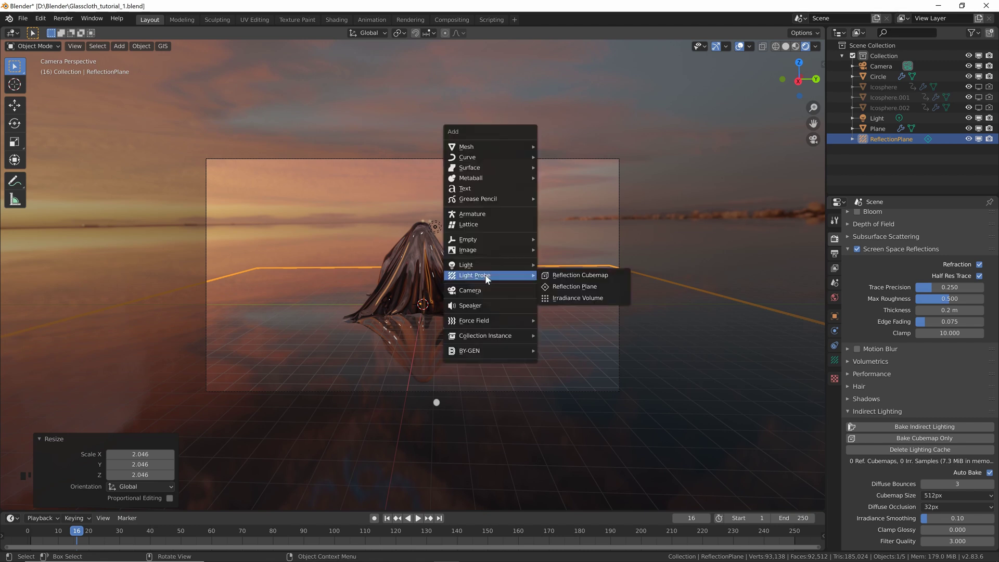
left_click(579, 276)
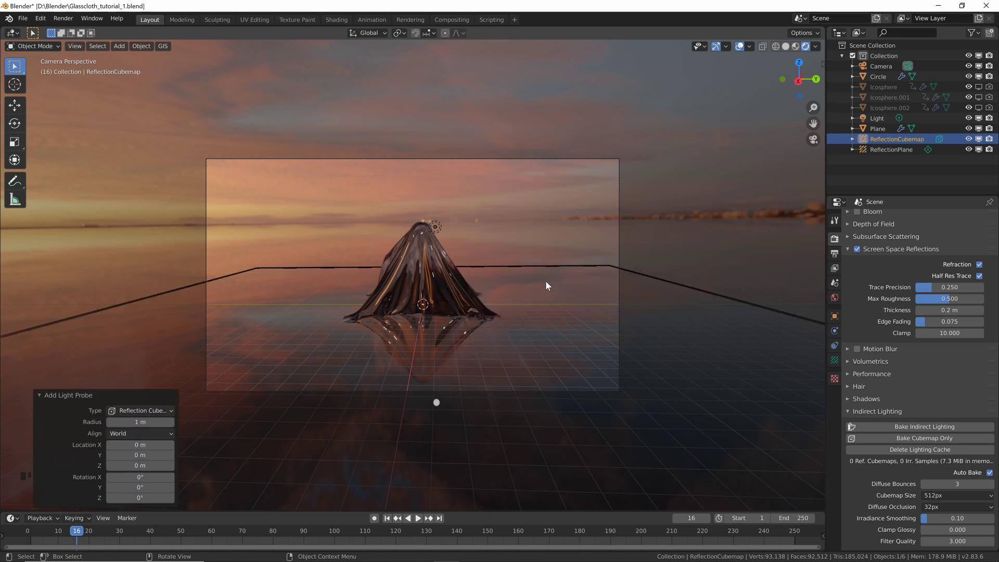
key("s")
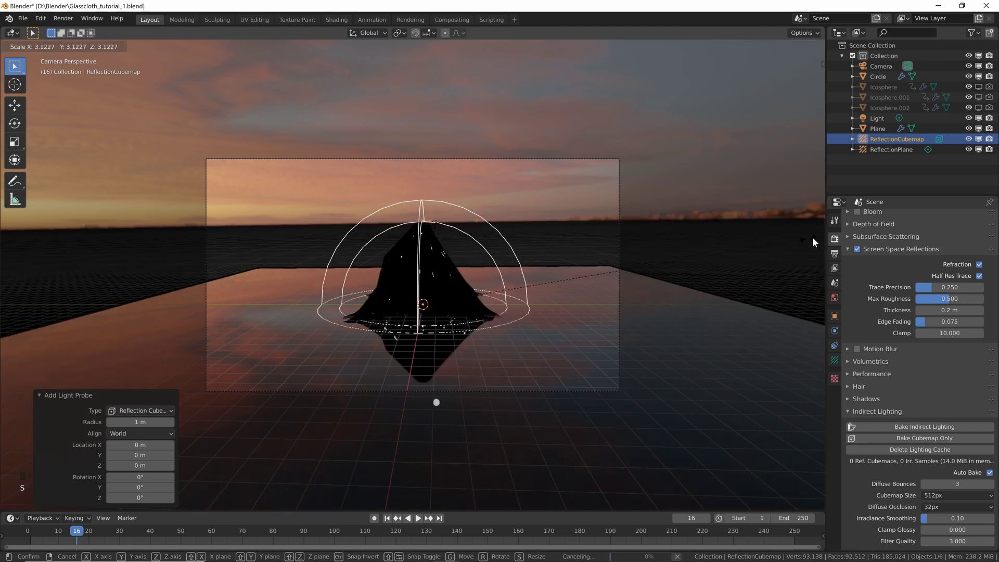
left_click(902, 230)
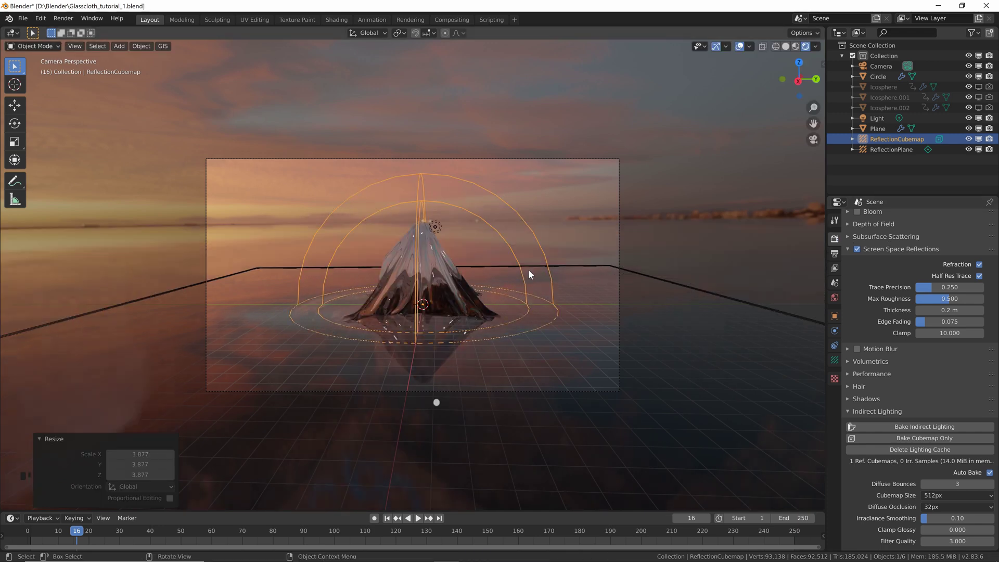
Examine the reflections on the cloth and ground and the cubemap's extent from several angles.
left_click(554, 223)
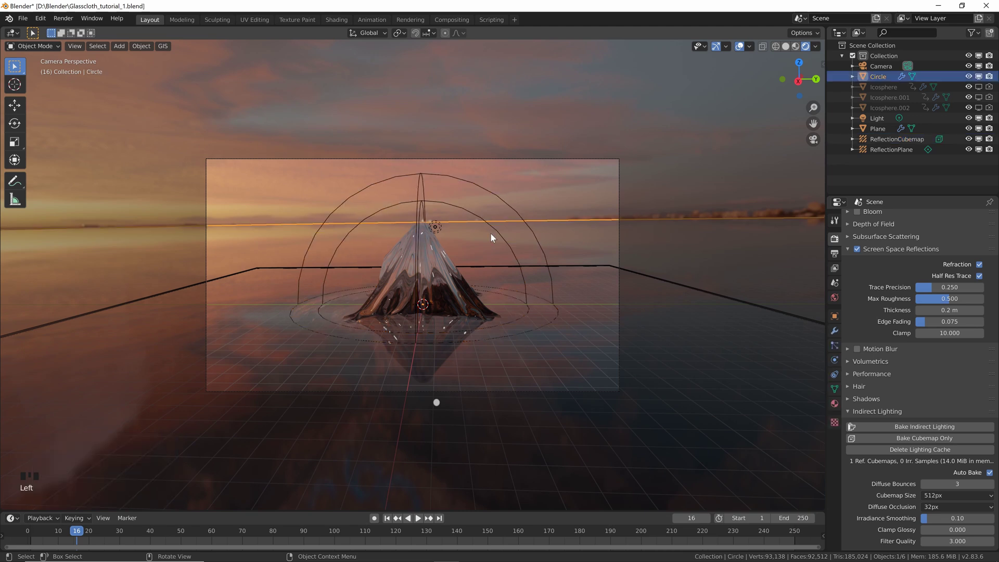
middle_click_drag(490, 232, 471, 258)
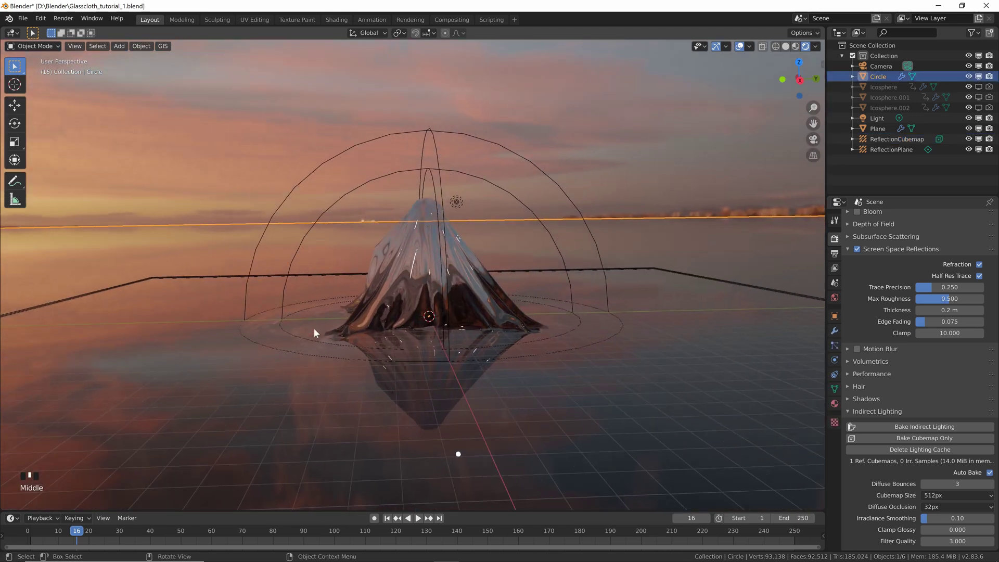
middle_click_drag(314, 327, 313, 342)
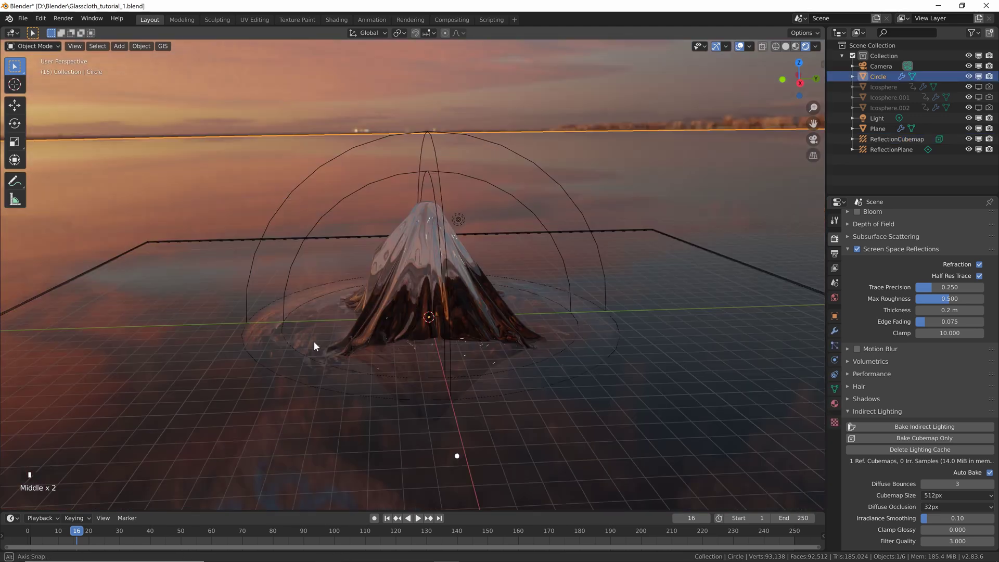
left_click(327, 209)
middle_click_drag(470, 214, 553, 251)
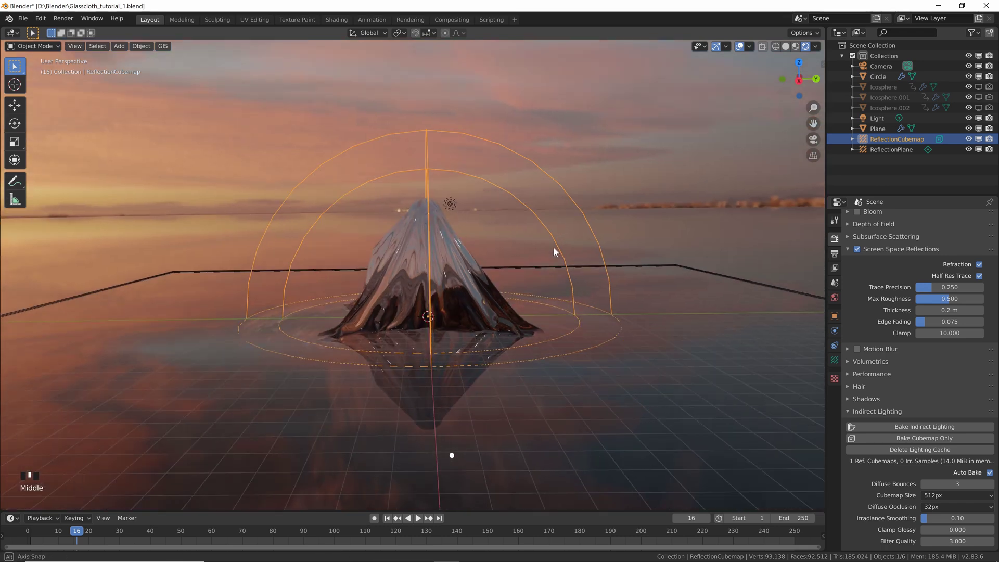
scroll(554, 249, "down", 2)
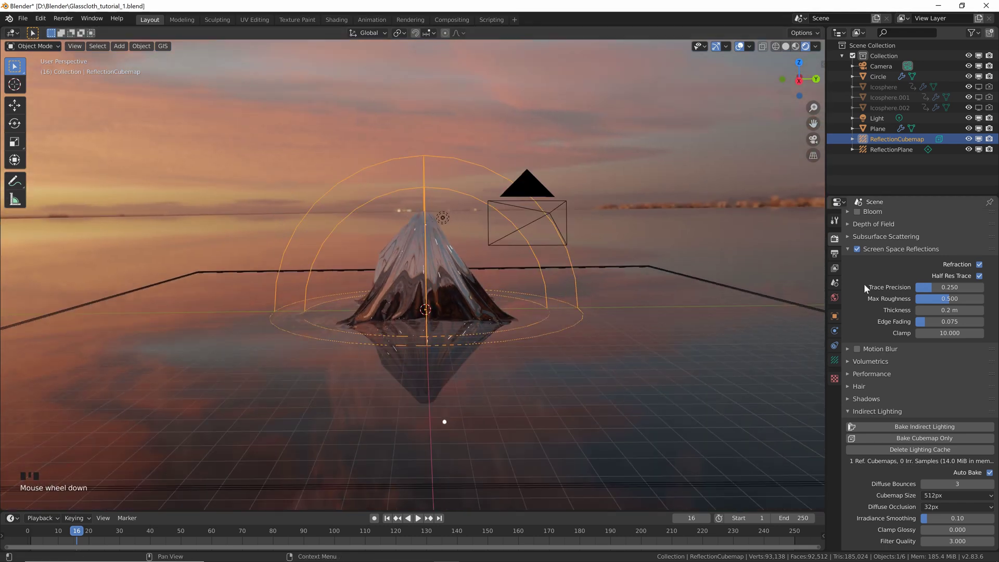
middle_click_drag(409, 281, 395, 299)
scroll(501, 342, "down", 1)
middle_click_drag(501, 343, 485, 377)
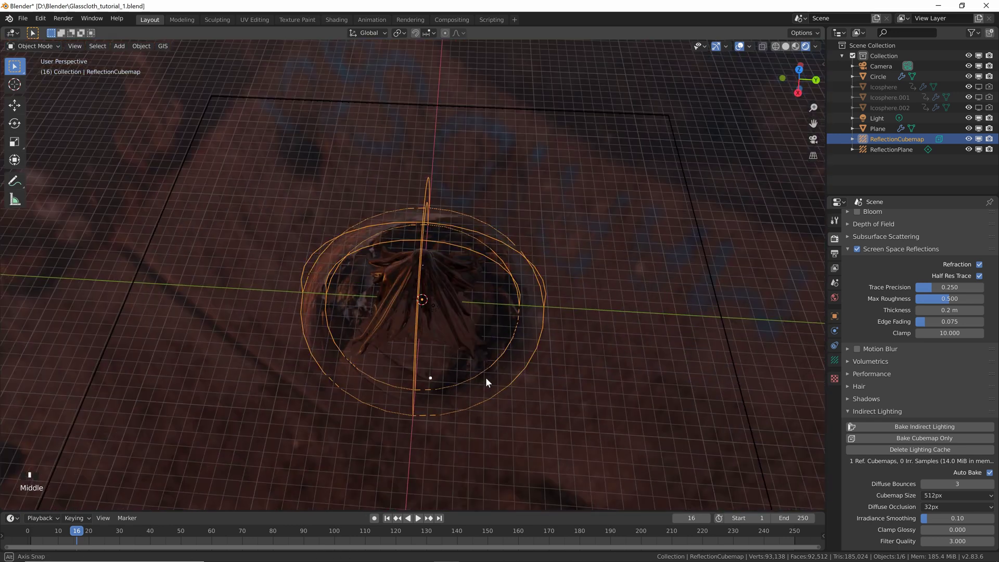
Switch the render engine to Cycles and hide the ReflectionCubemap and ReflectionPlane light probes in the viewport.
middle_click_drag(378, 358, 458, 258)
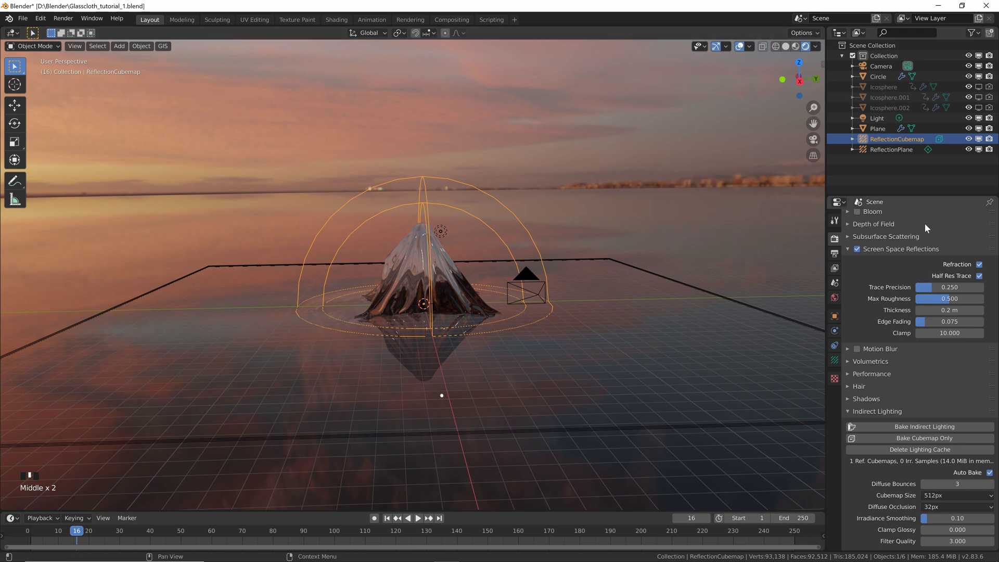
scroll(925, 224, "up", 5)
left_click(948, 218)
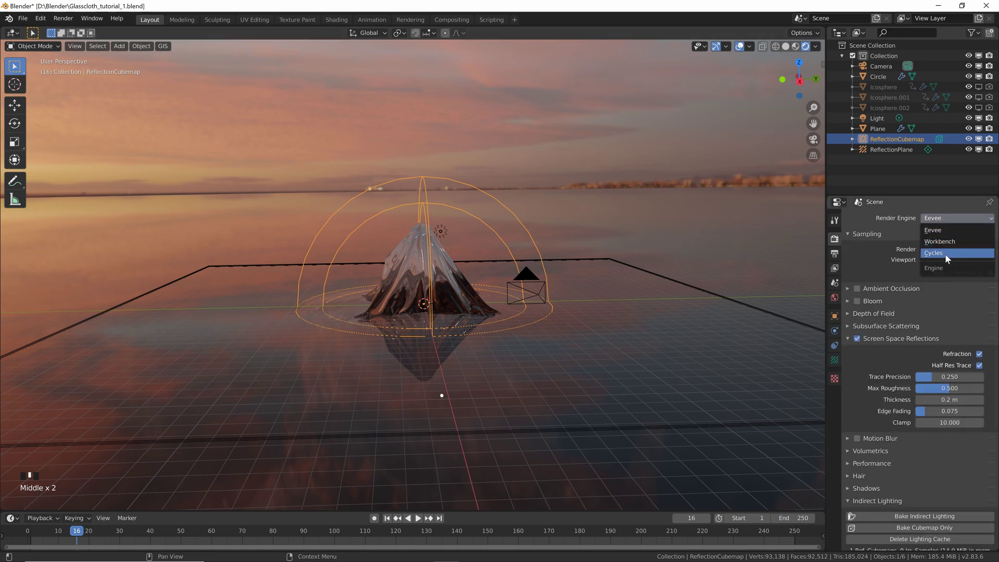
left_click(945, 254)
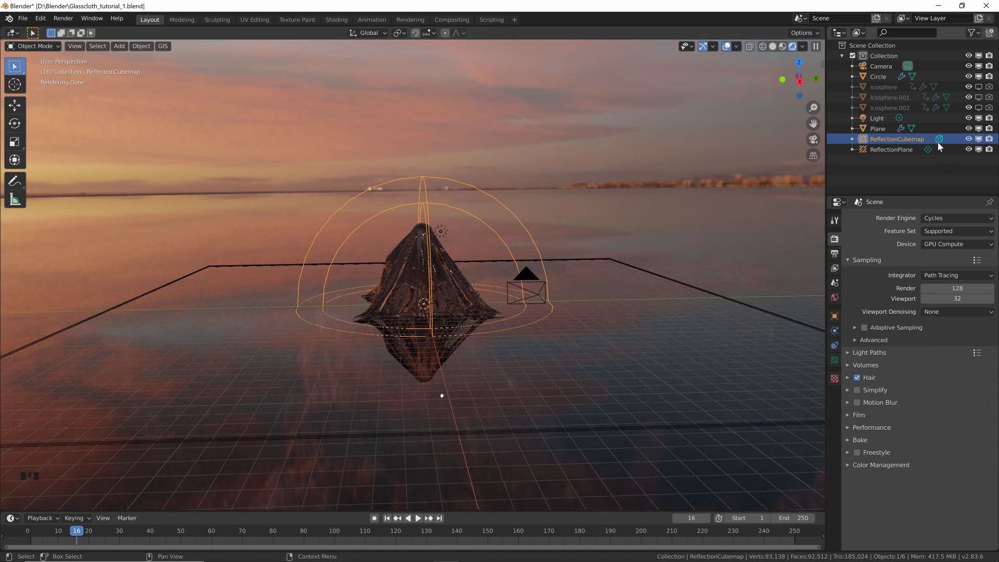
left_click(968, 139)
left_click(968, 149)
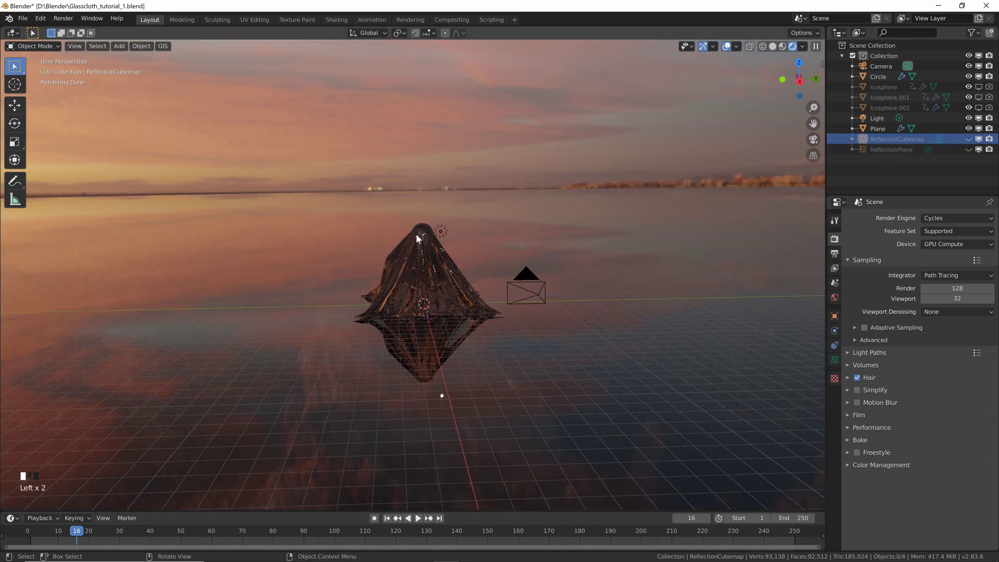
View the glass cloth from the front, and inspect the existing Cycles render result up close in the Rendering workspace.
middle_click_drag(421, 264, 444, 287)
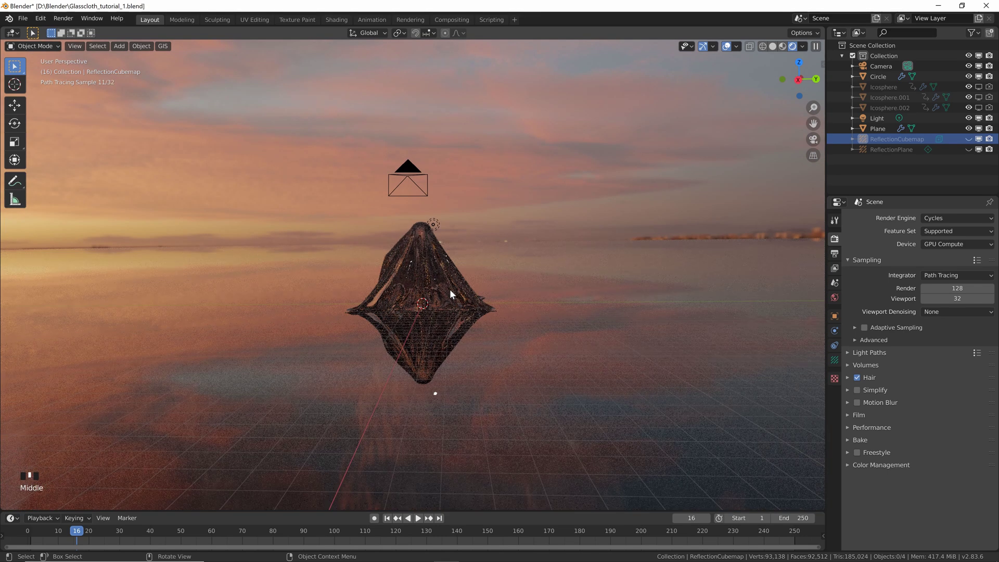
left_click(410, 20)
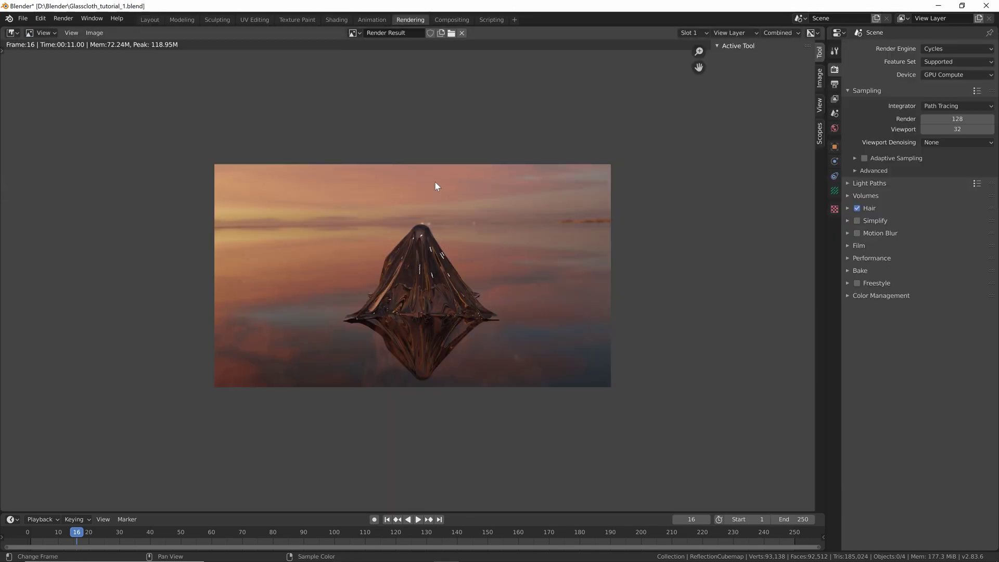
scroll(401, 282, "up", 2)
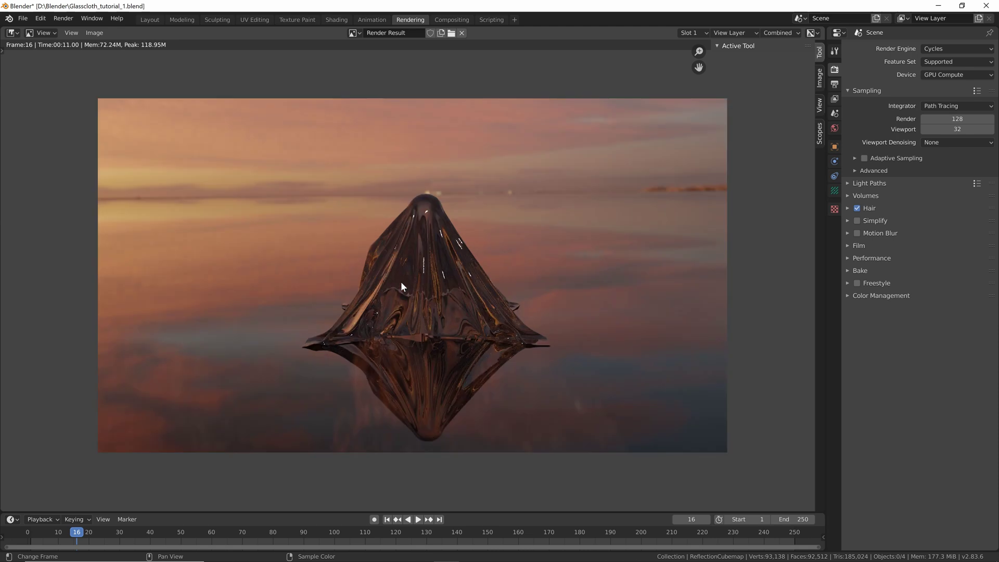